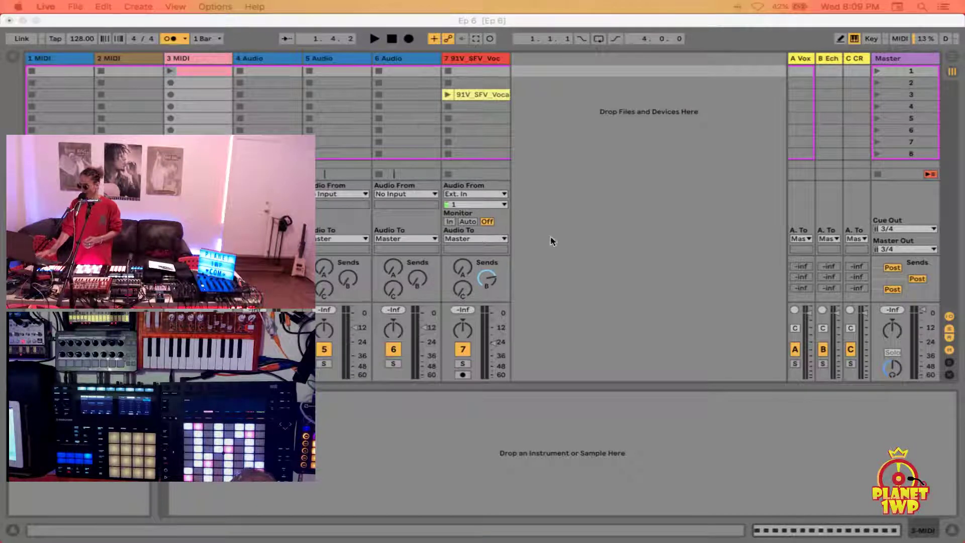
Set the PointerPro cursor effect to Circle with a much smaller size, keeping the red colour
click(601, 256)
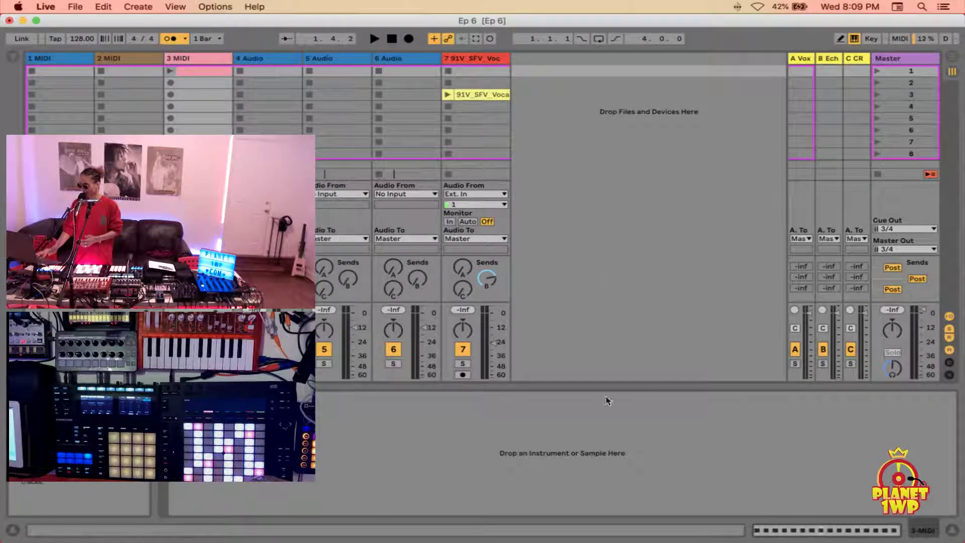
key(super+Tab)
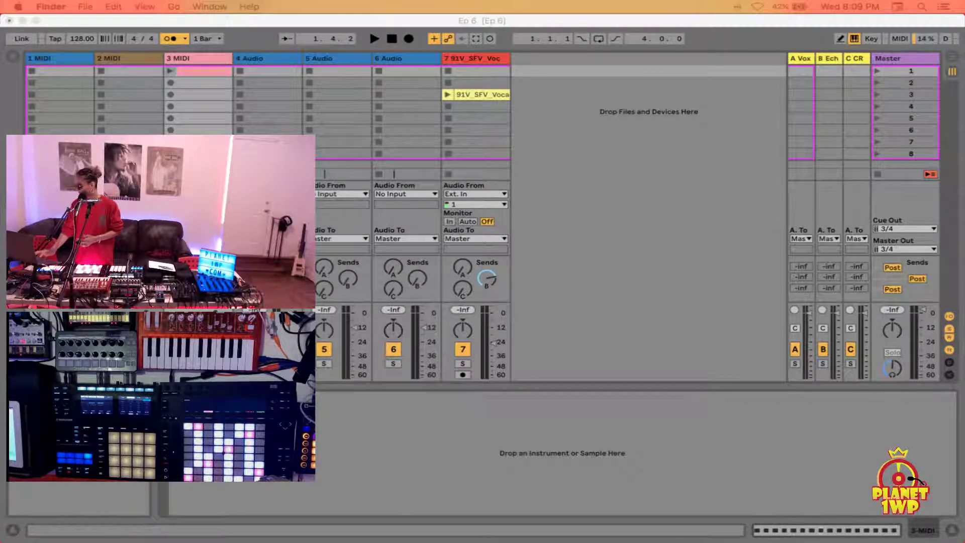
click(711, 198)
click(719, 6)
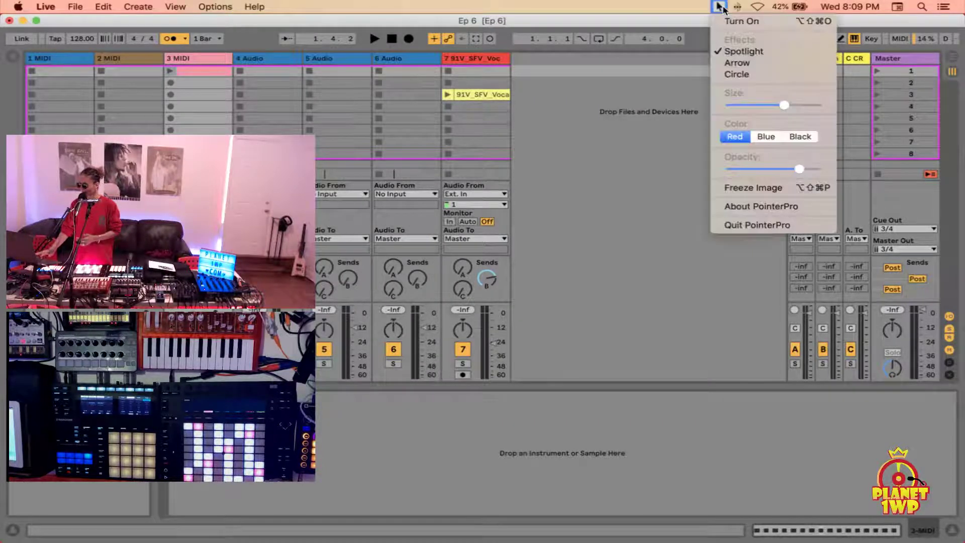
click(733, 103)
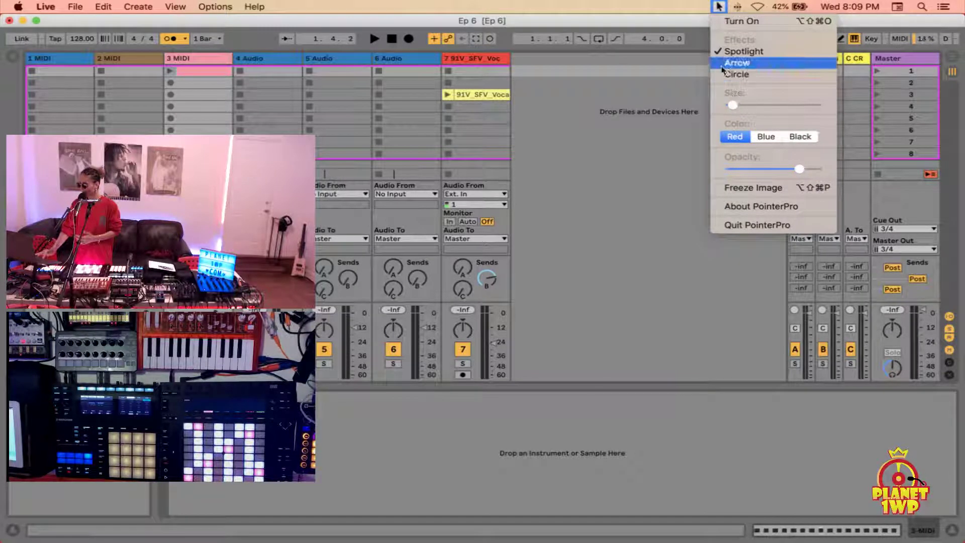
click(737, 75)
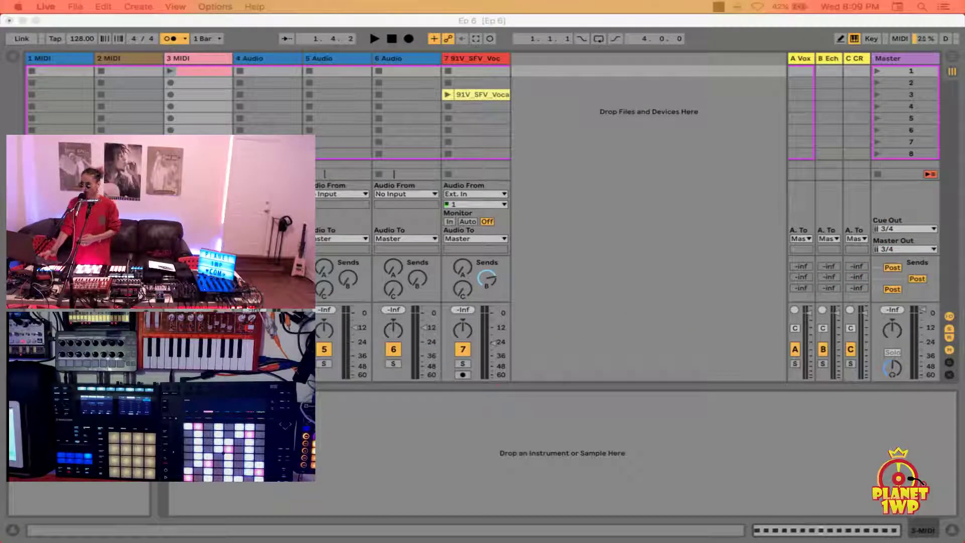
Open Live's Preferences on the Link/MIDI settings and move the window clear of the middle of the session view
click(276, 19)
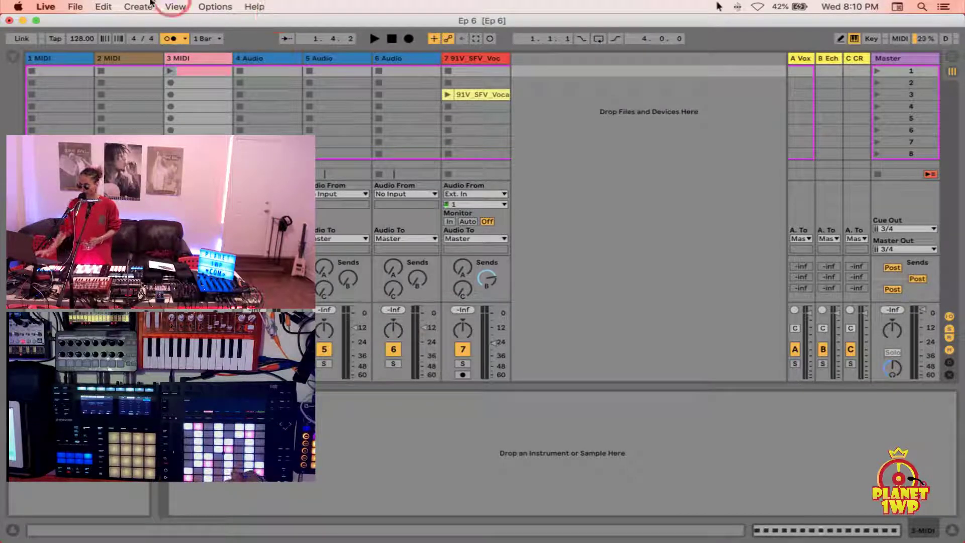
click(45, 6)
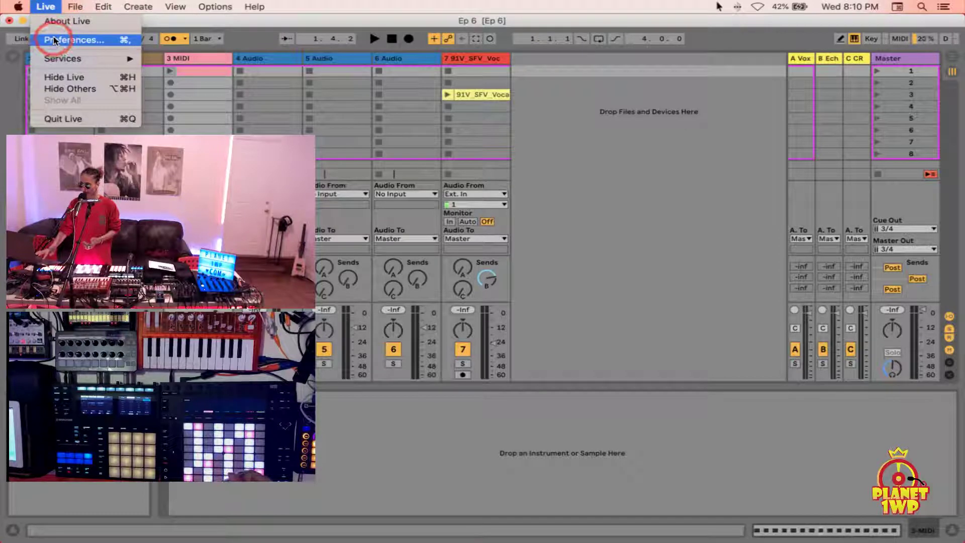
click(133, 45)
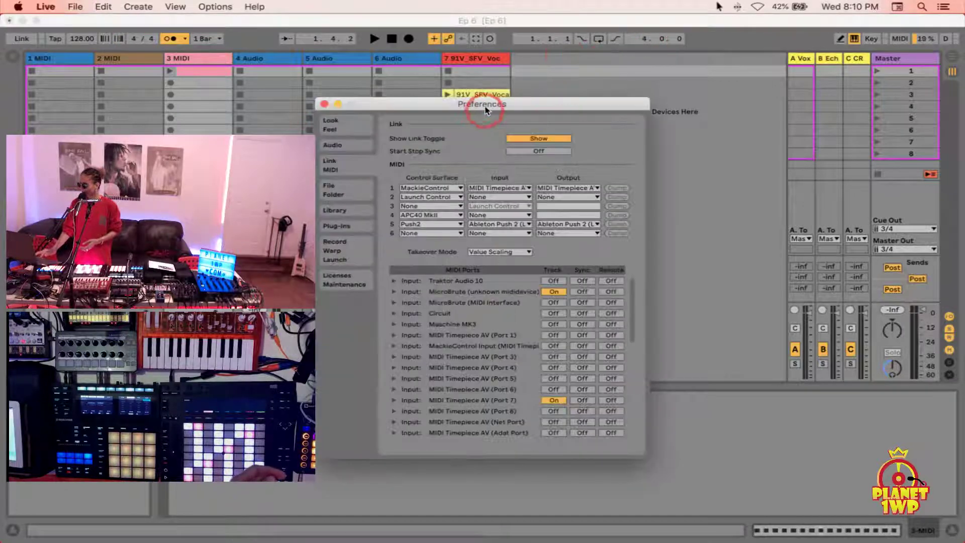
drag(428, 104, 265, 78)
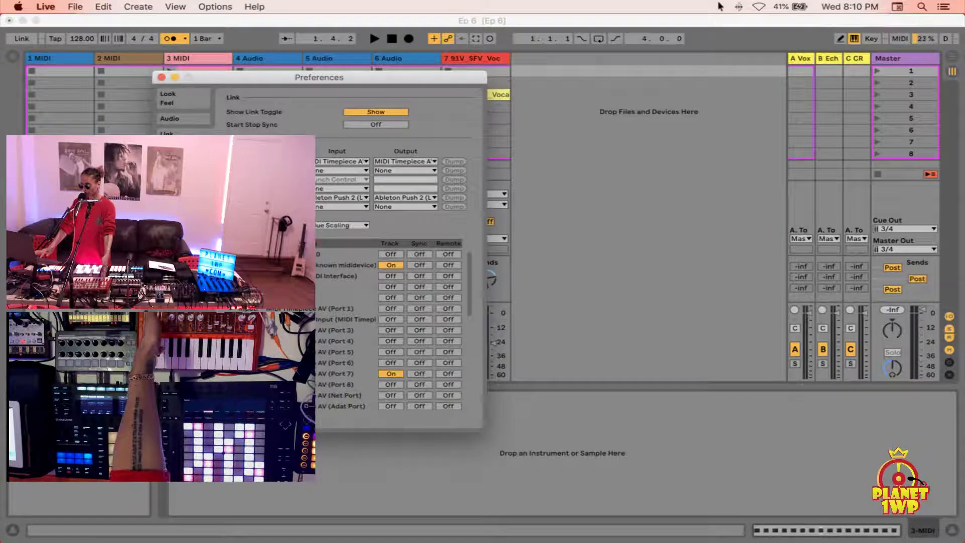
Examine the Track and Remote settings of the MicroBrute input ports
click(391, 265)
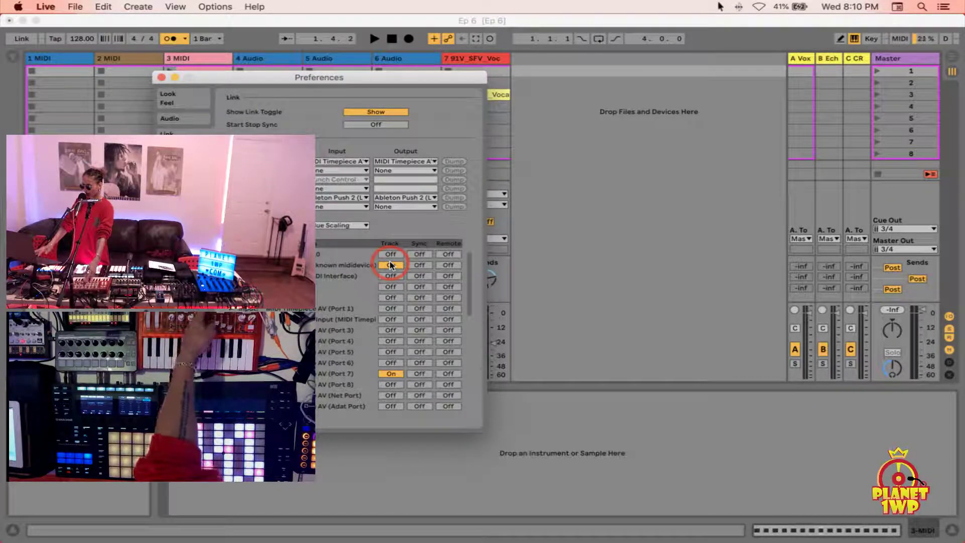
click(447, 265)
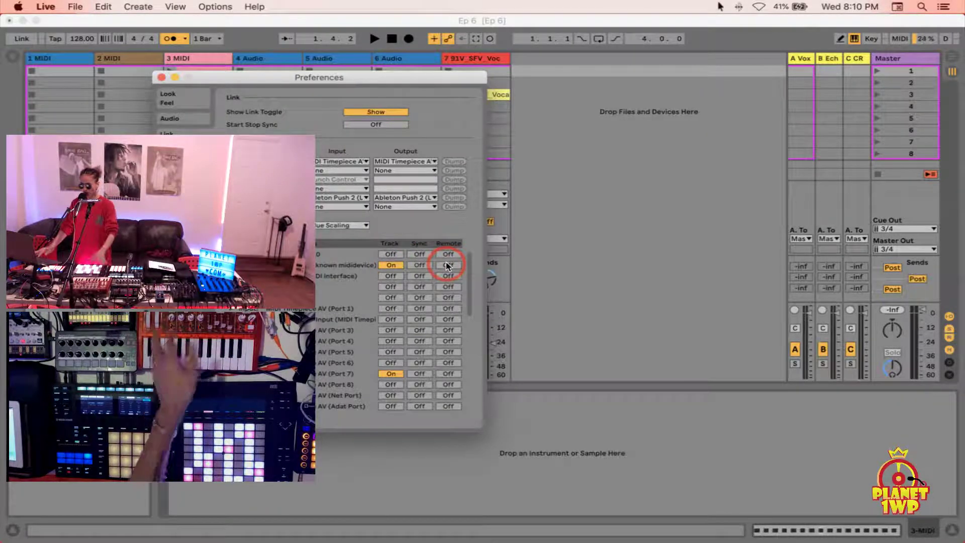
click(397, 275)
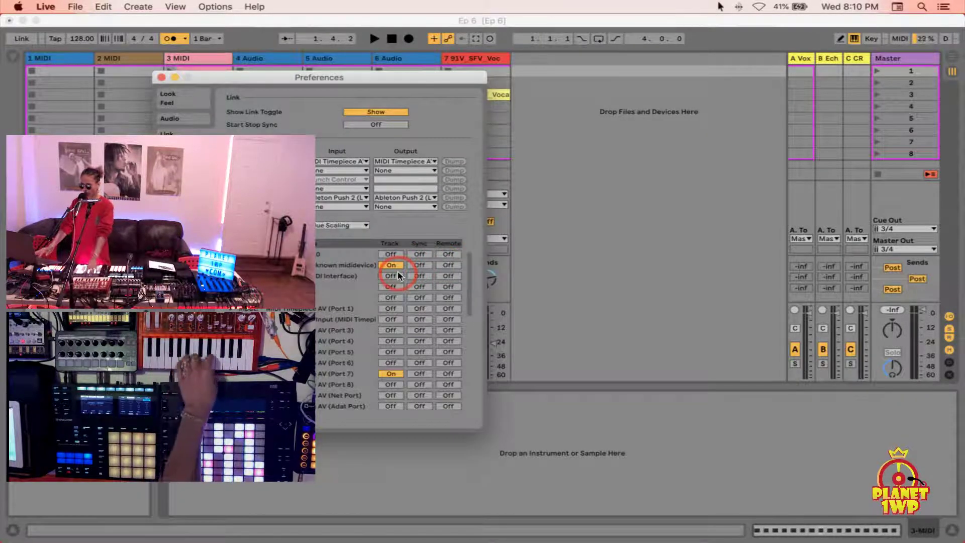
click(392, 265)
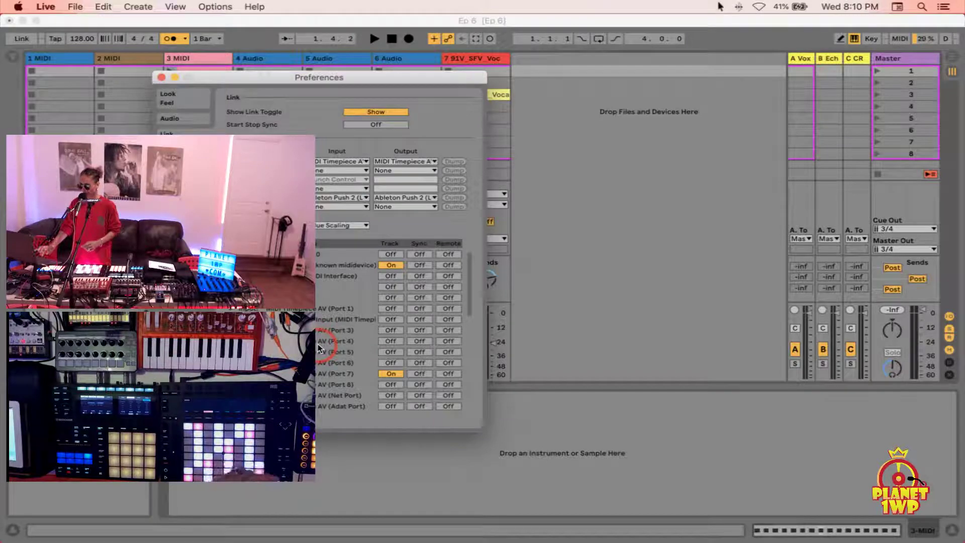
Review the Track, Sync and Remote settings across the MIDI input and output ports, and close the Preferences
scroll(319, 348, down, 5)
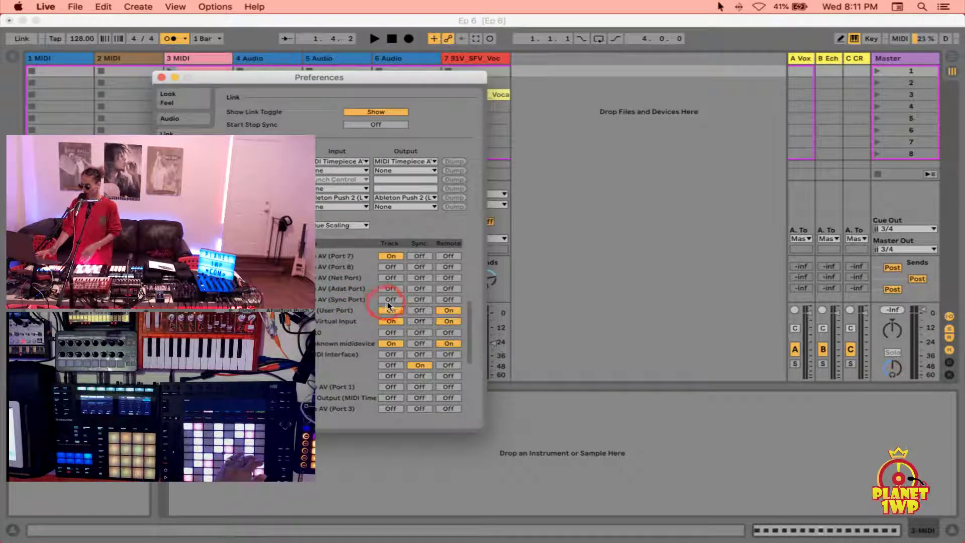
click(449, 300)
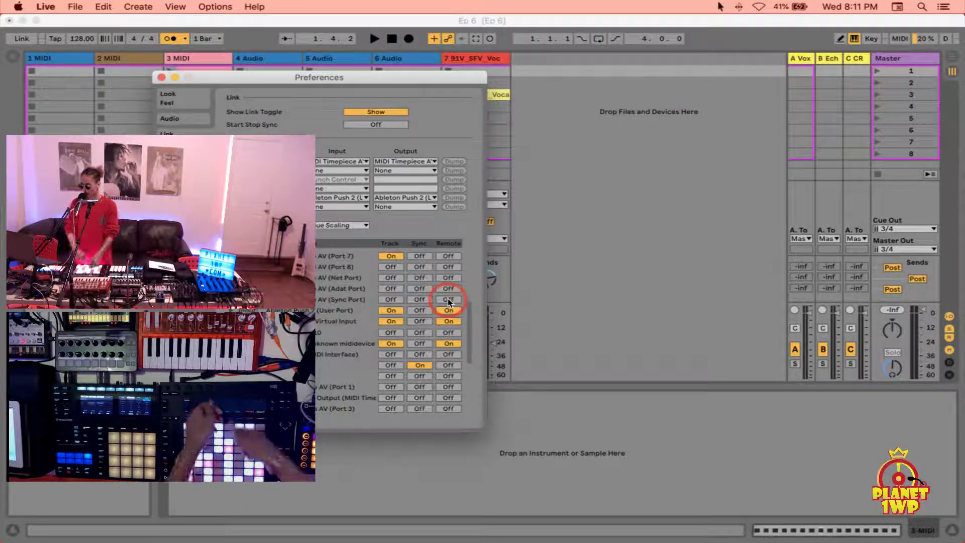
scroll(370, 339, down, 3)
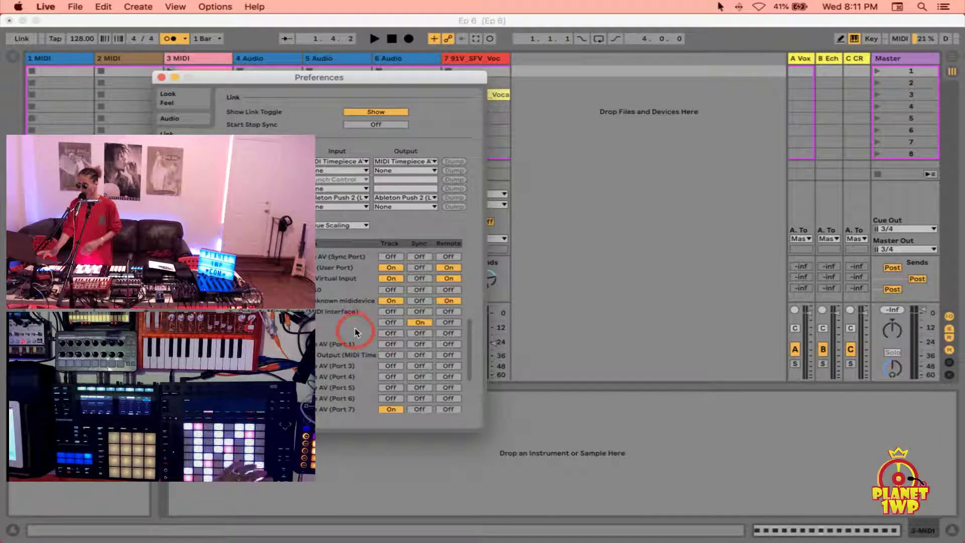
scroll(341, 315, down, 3)
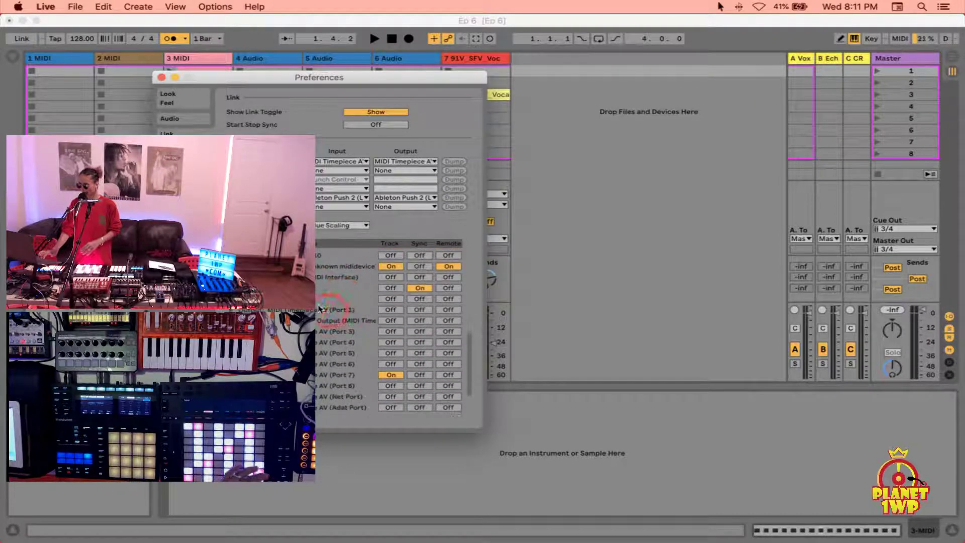
scroll(316, 299, up, 7)
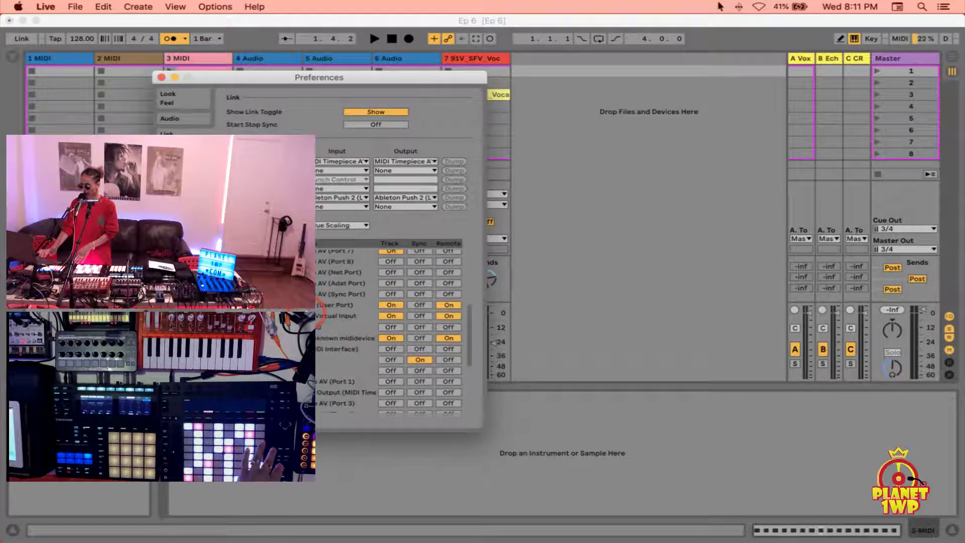
scroll(316, 305, up, 1)
scroll(390, 329, down, 8)
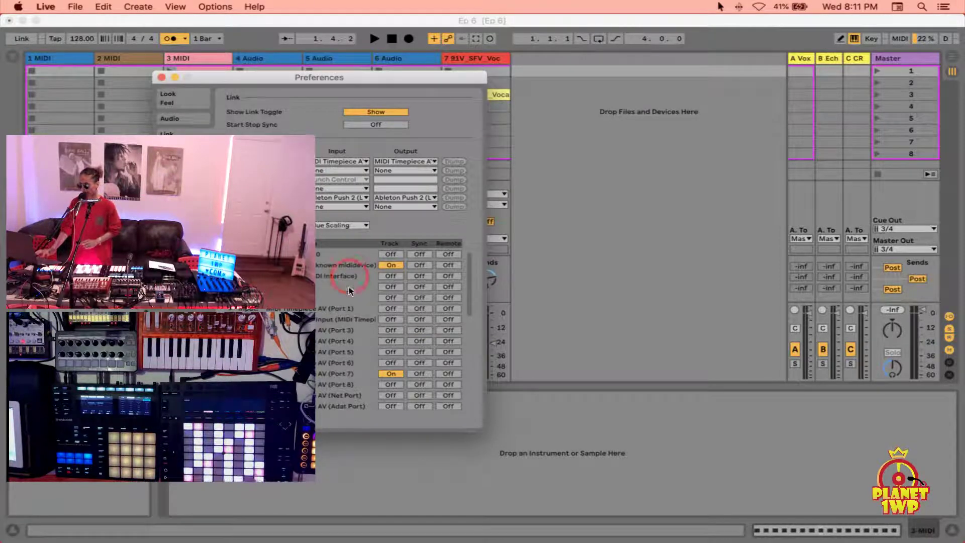
scroll(335, 352, down, 5)
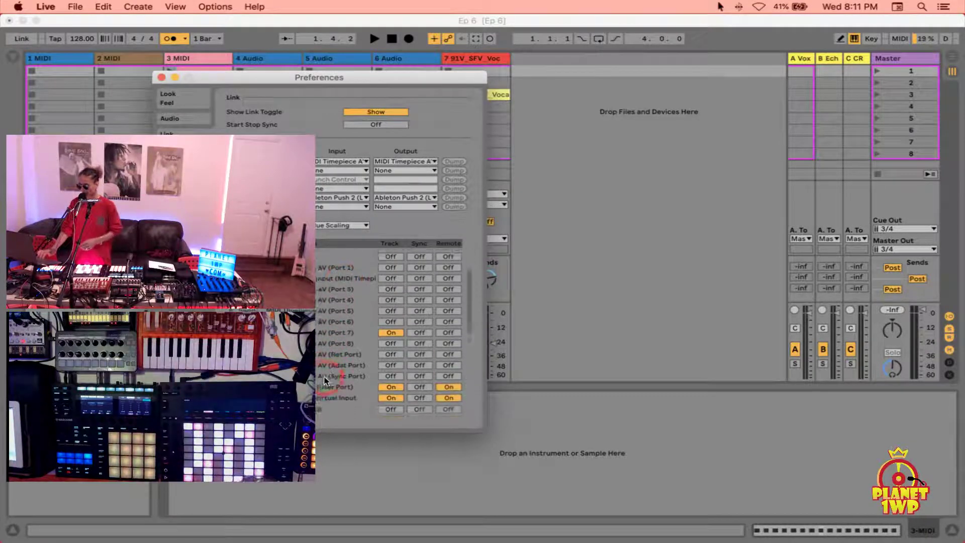
scroll(325, 380, down, 5)
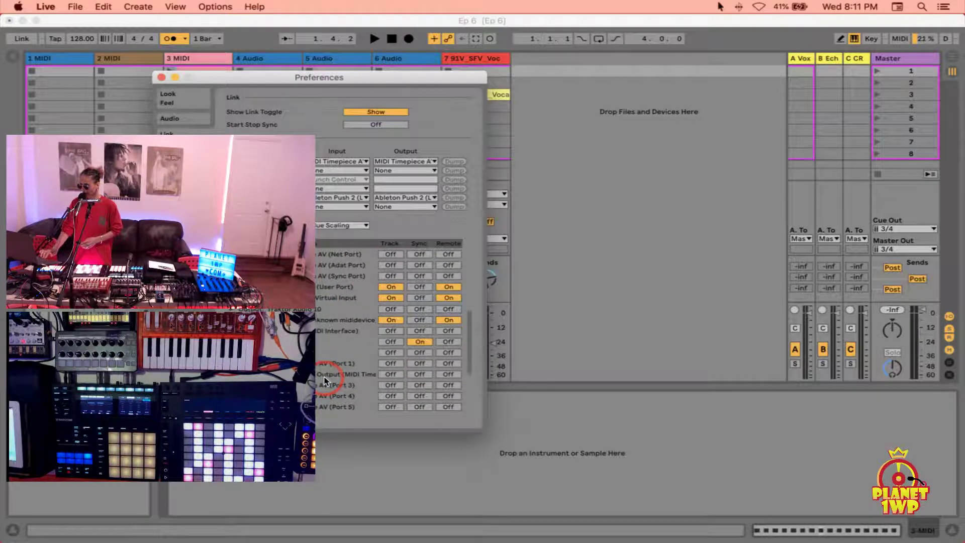
scroll(325, 380, down, 1)
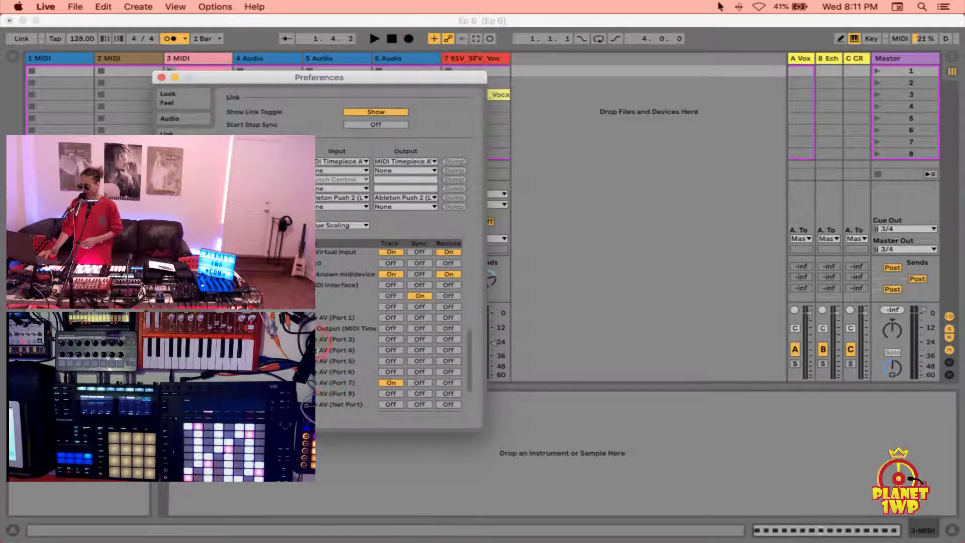
scroll(316, 347, up, 3)
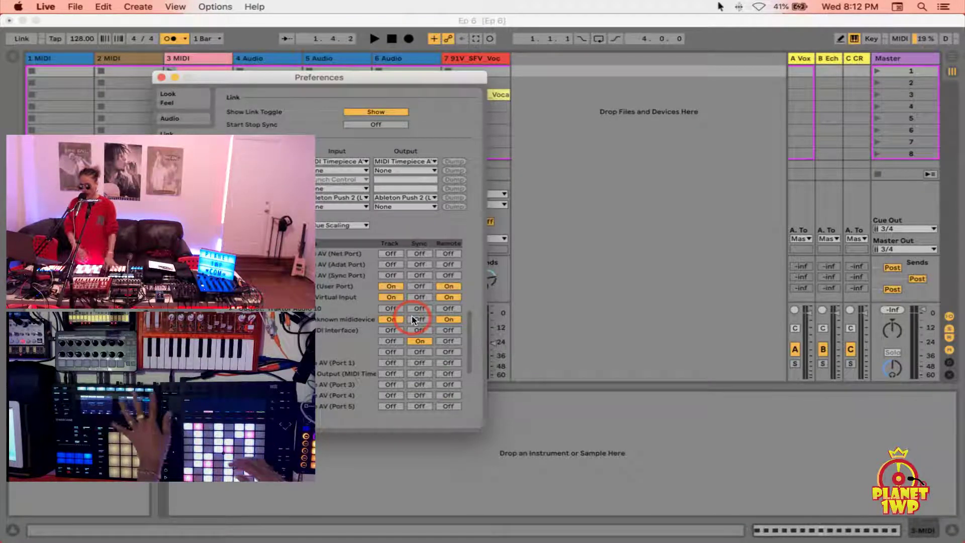
scroll(390, 332, down, 5)
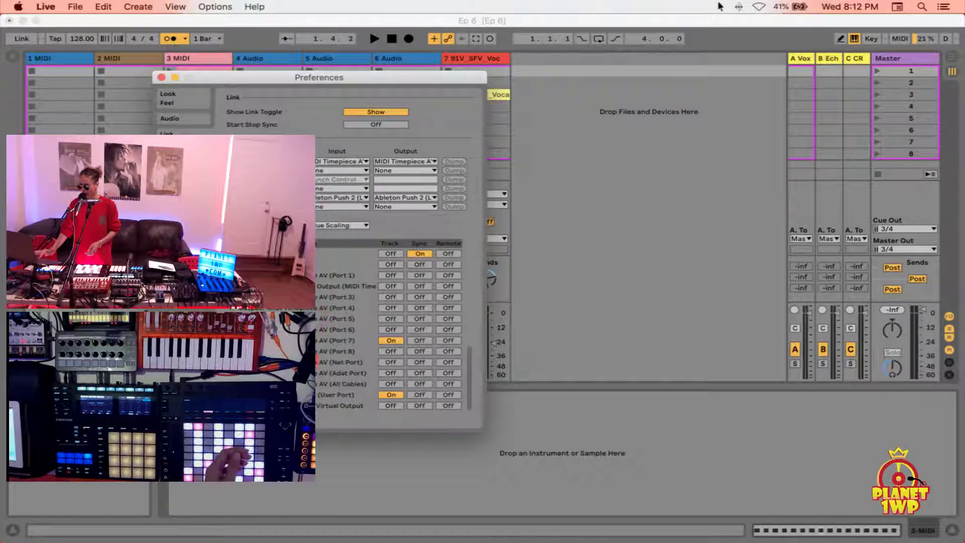
scroll(392, 327, up, 1)
scroll(316, 296, up, 10)
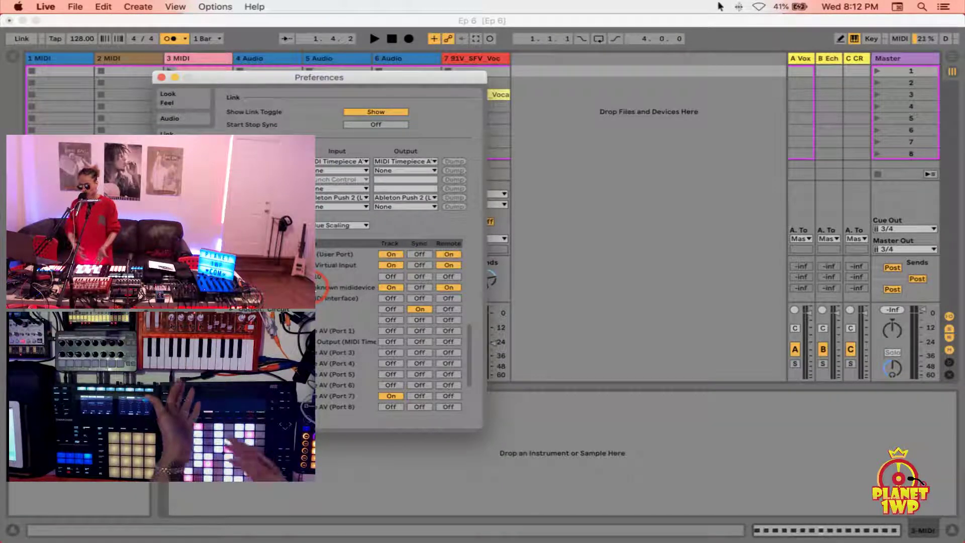
click(383, 278)
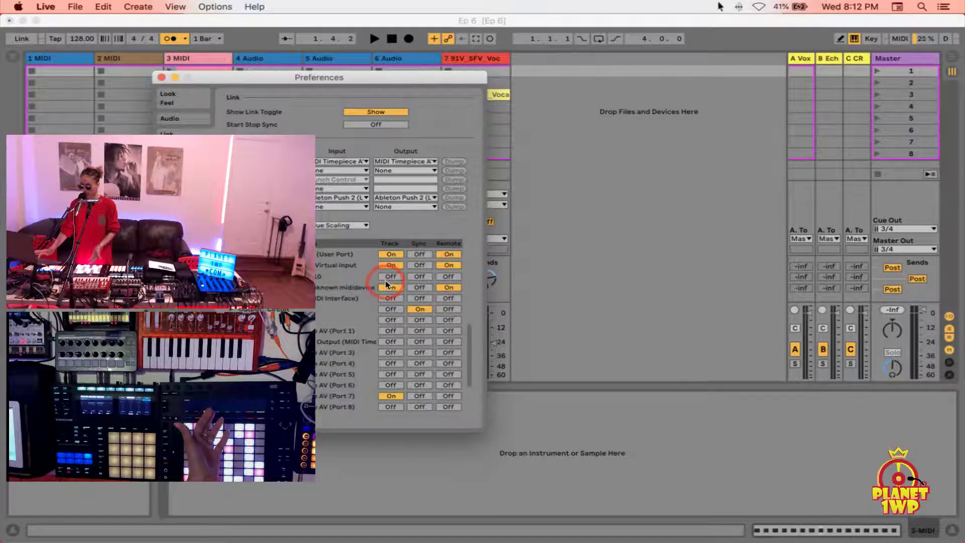
scroll(367, 322, down, 2)
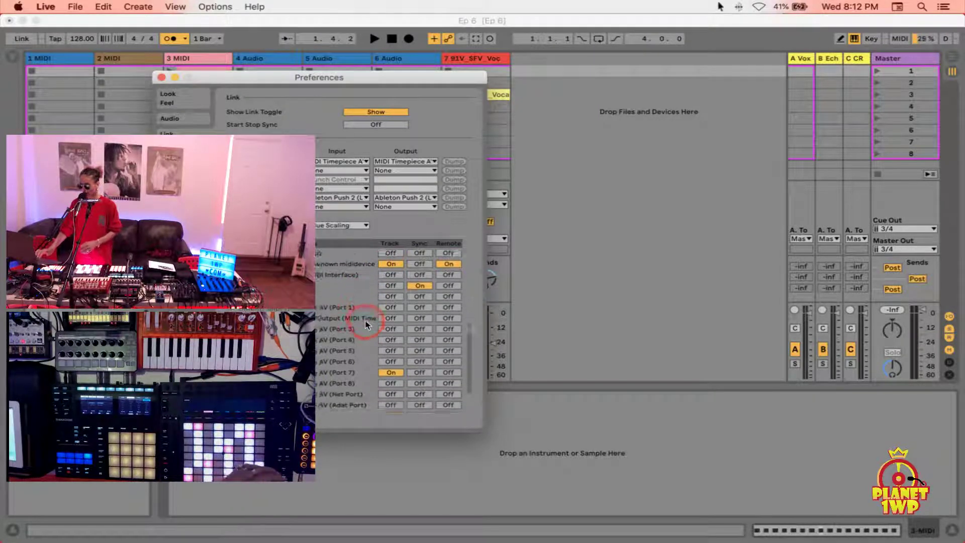
scroll(366, 324, down, 1)
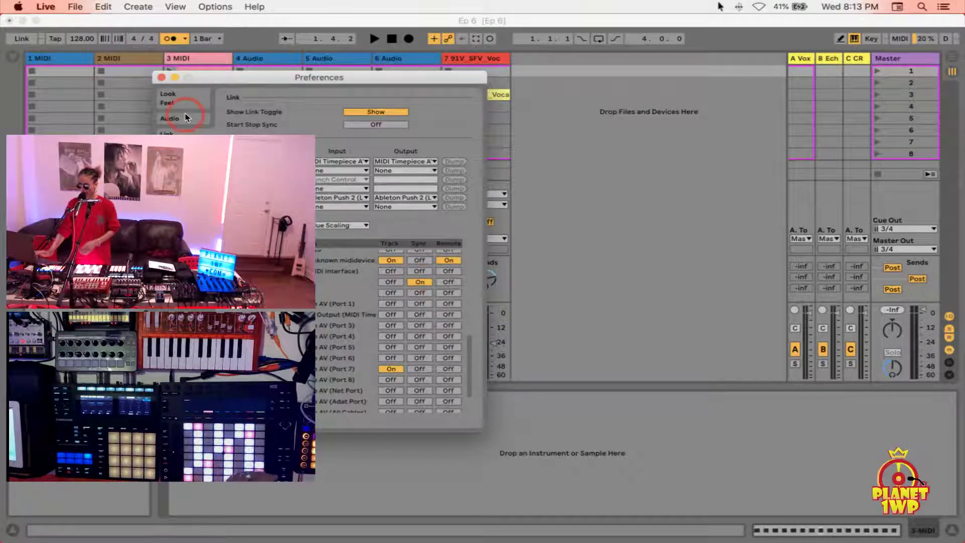
click(161, 78)
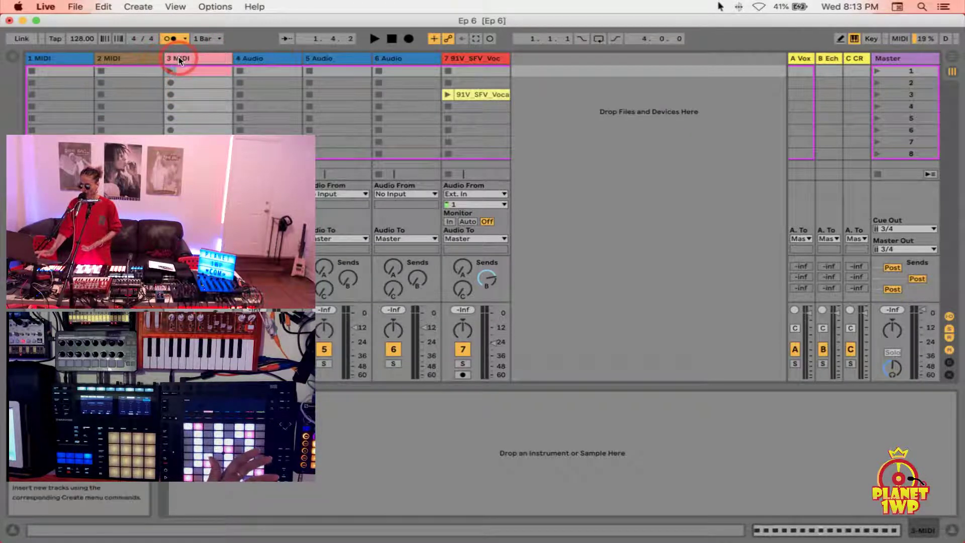
Try to insert a new MIDI track
click(139, 7)
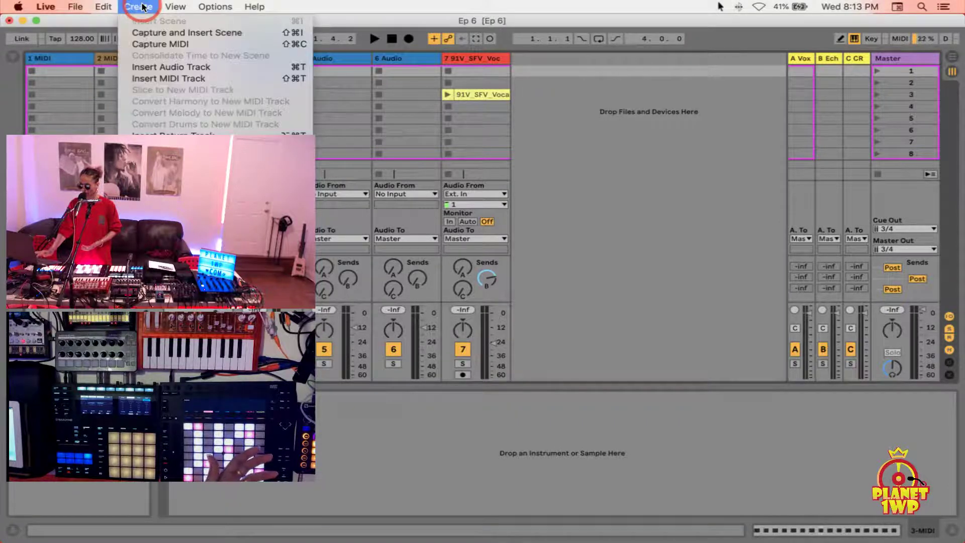
click(164, 80)
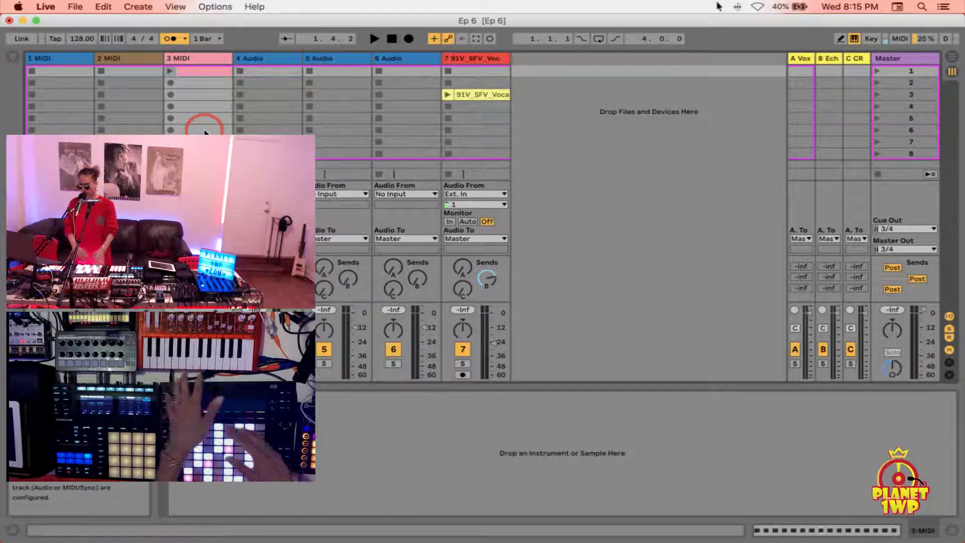
Open the first clip on the 3 MIDI track and enlarge the note editor down to the C1 row
double_click(201, 70)
click(383, 304)
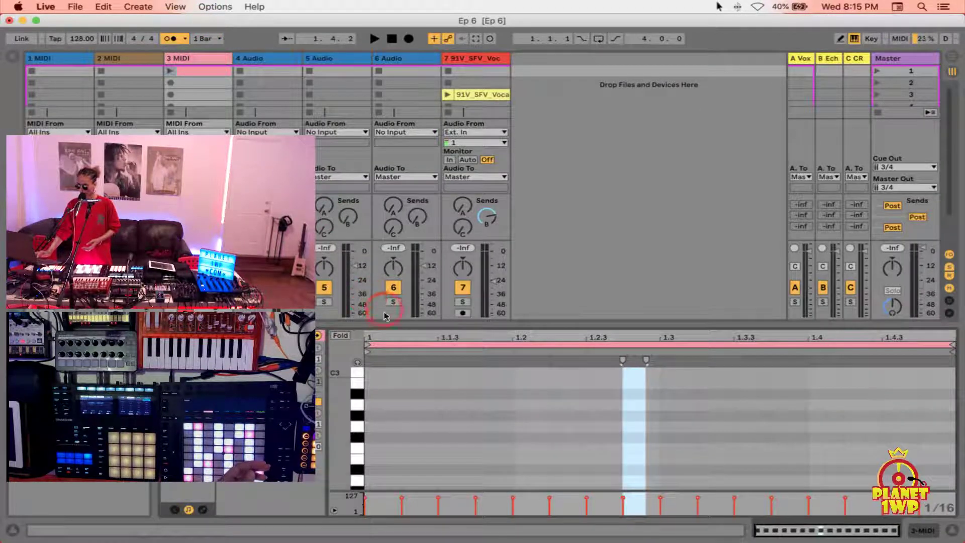
drag(383, 317, 365, 155)
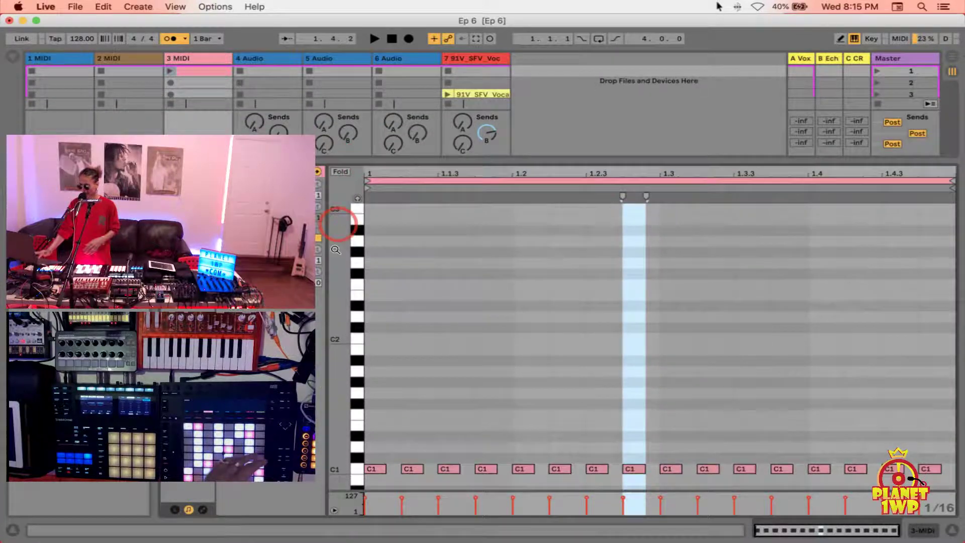
Select all the C1 notes in the clip using the C1 piano key
click(362, 470)
click(399, 469)
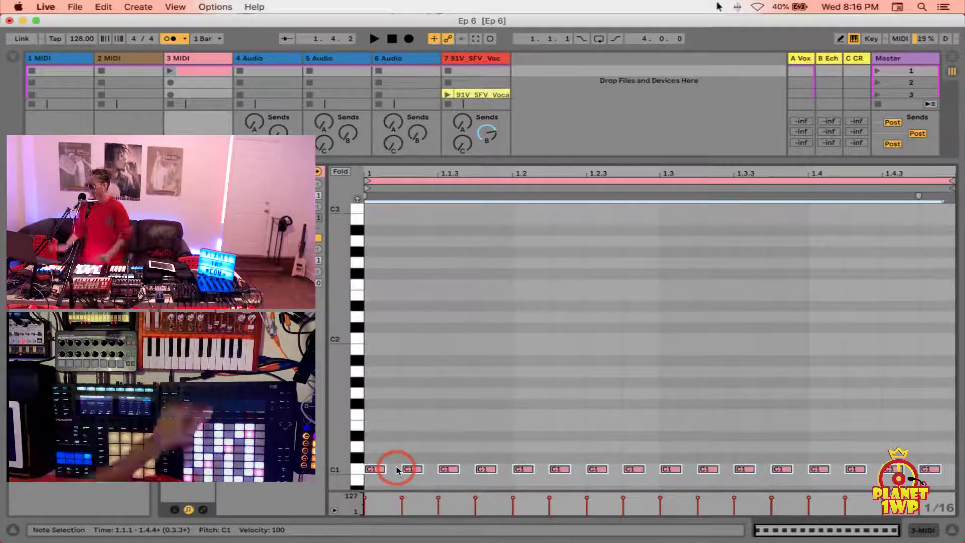
click(358, 471)
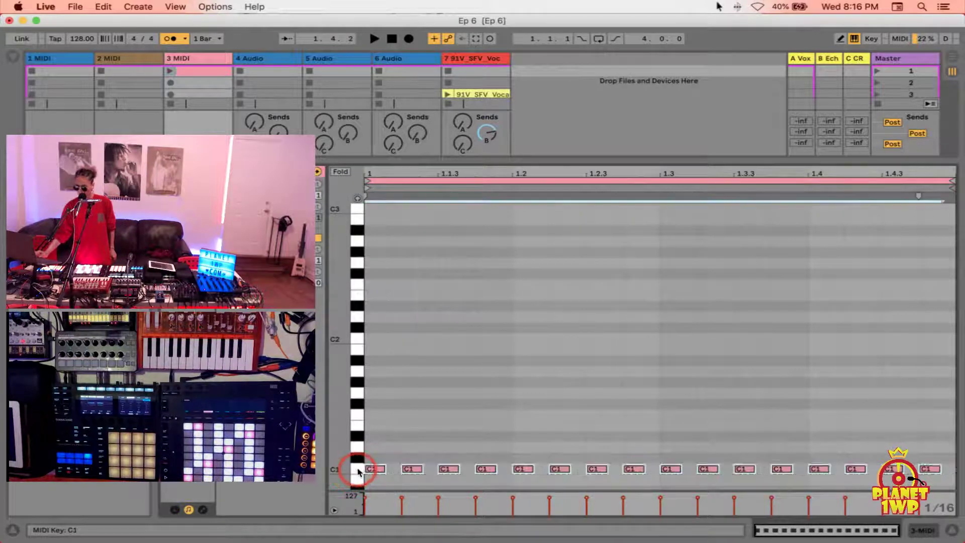
Turn on the note editor's MIDI preview and audition the C1 note repeatedly from the piano keys
click(357, 198)
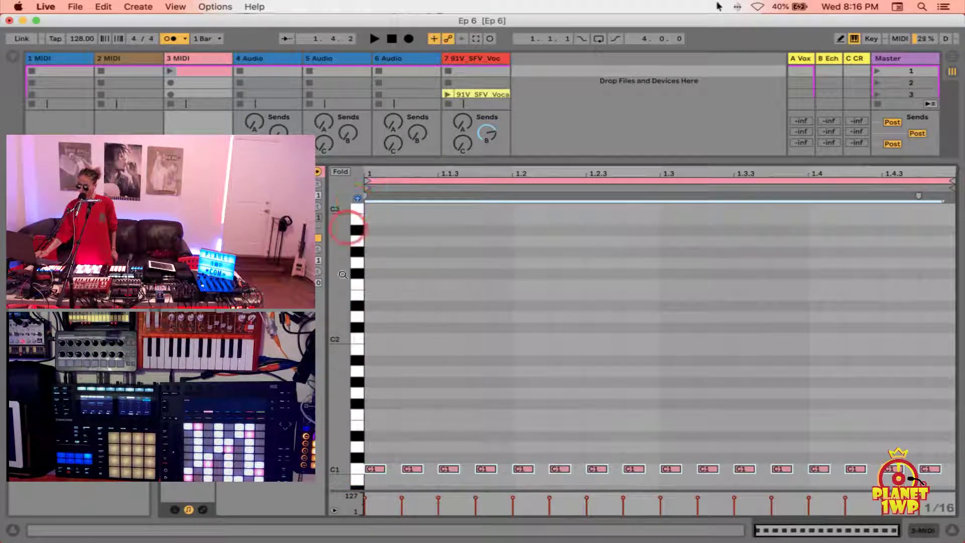
click(359, 473)
click(359, 472)
click(359, 472)
Reduce the note editor's height to reveal the mixer, and look at the MIDI From choices of the 3 MIDI track
click(454, 188)
drag(448, 169, 448, 322)
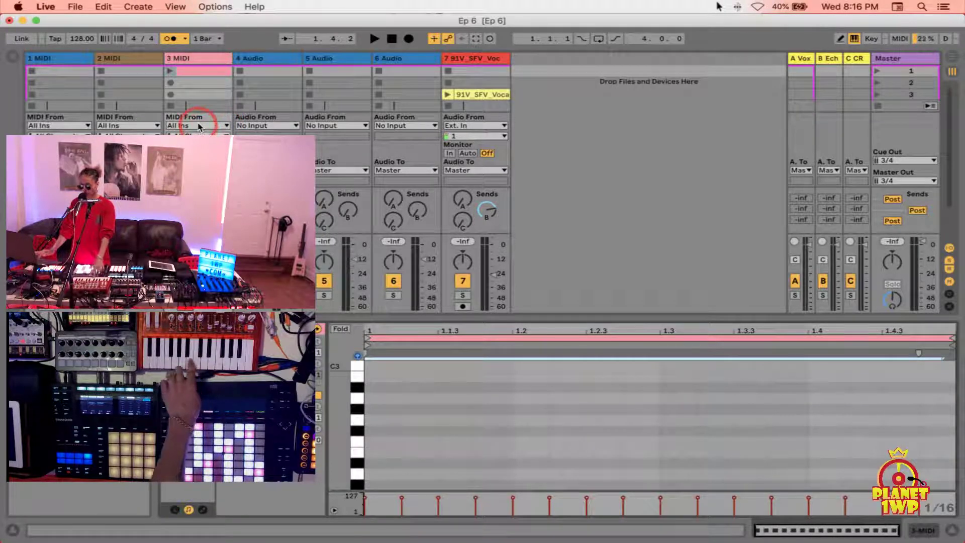
click(197, 126)
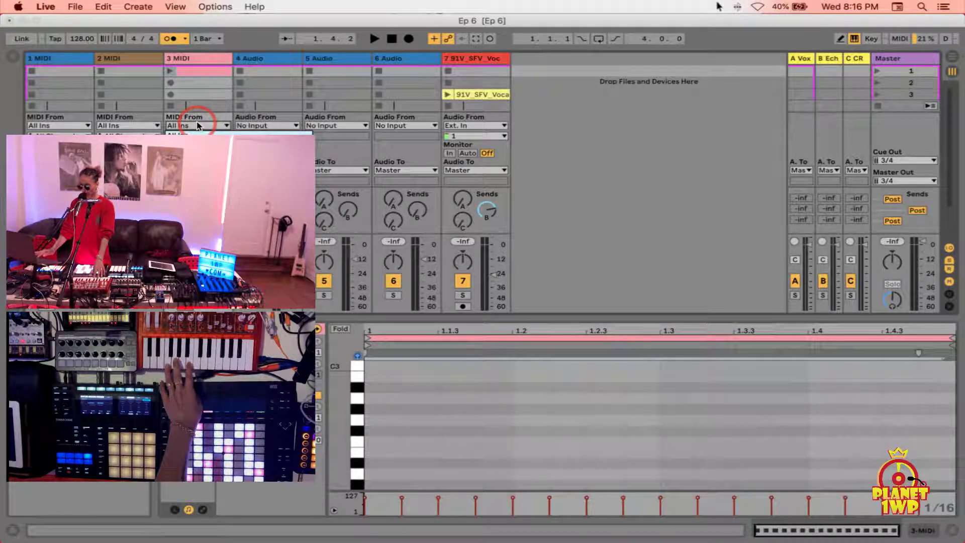
click(203, 106)
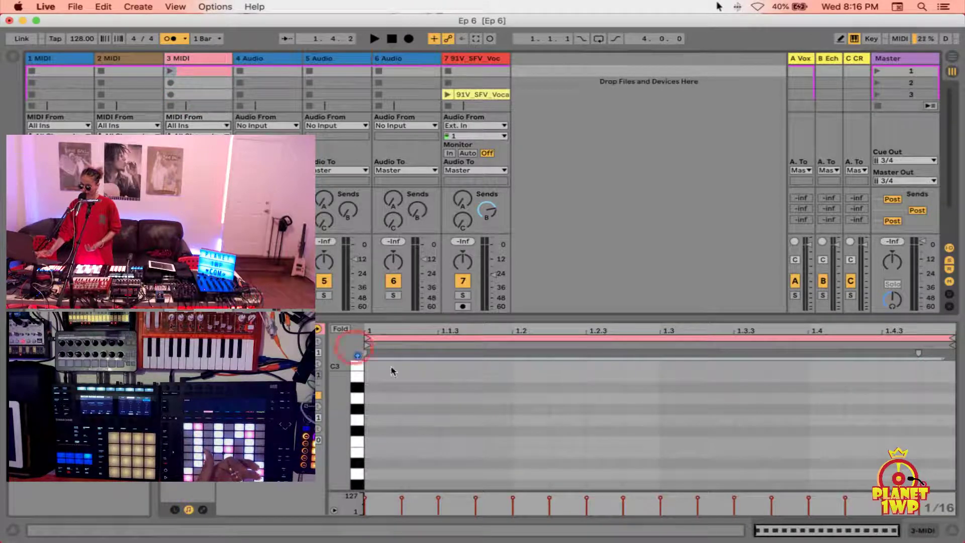
Play the first clip on the 3 MIDI track with its C1 notes displayed, and turn off the metronome
scroll(441, 401, down, 8)
scroll(439, 401, down, 1)
click(169, 75)
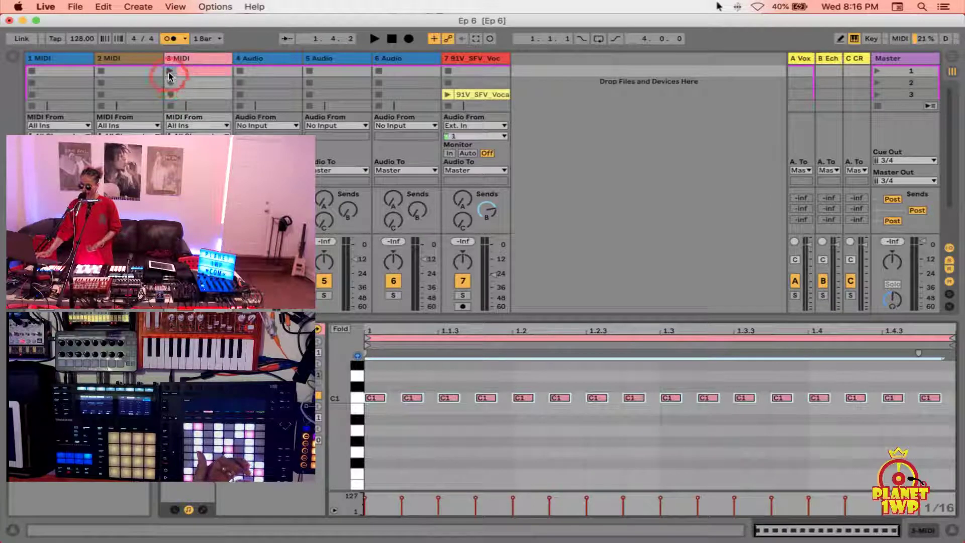
click(172, 48)
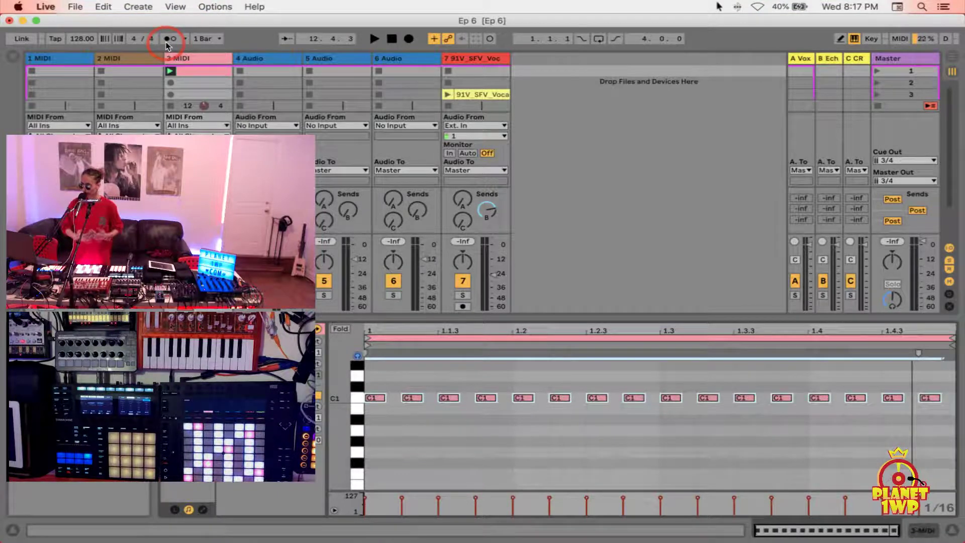
Review the Track, Sync and Remote settings of the MIDI input ports in the Preferences, and close them
key(super+comma)
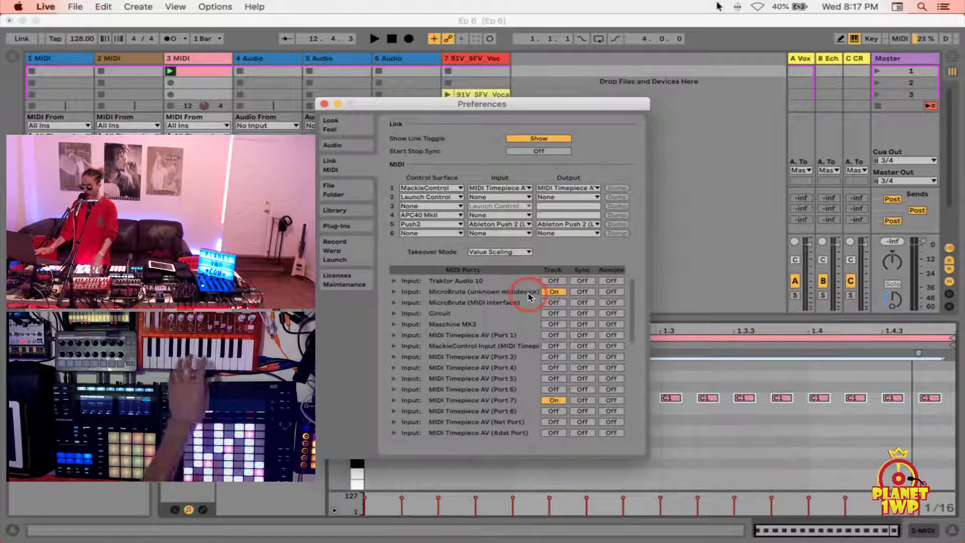
scroll(488, 340, down, 3)
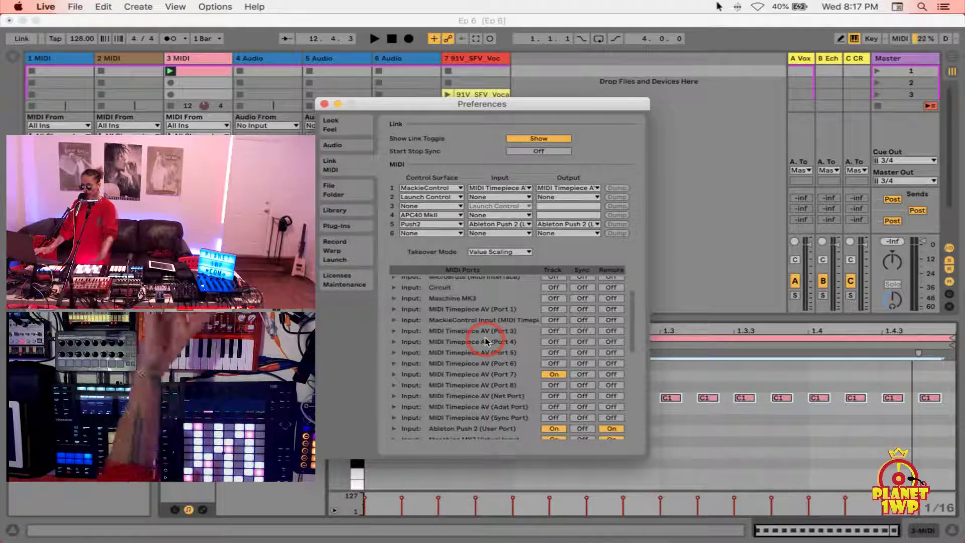
scroll(483, 347, down, 5)
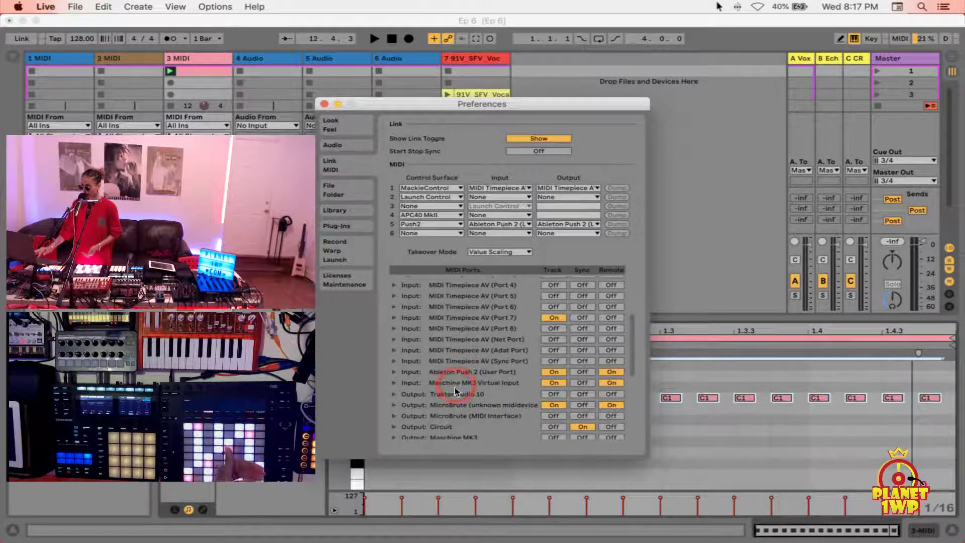
scroll(458, 385, up, 5)
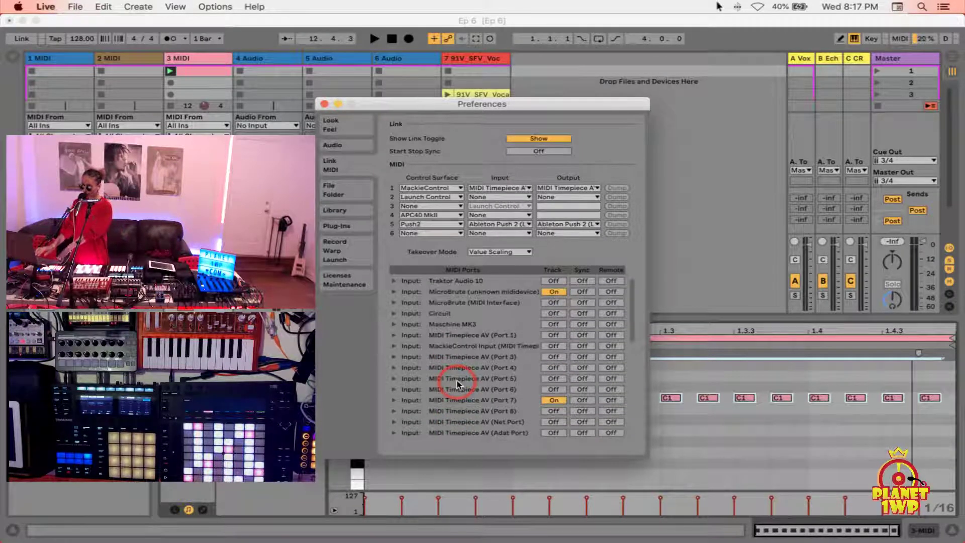
click(325, 104)
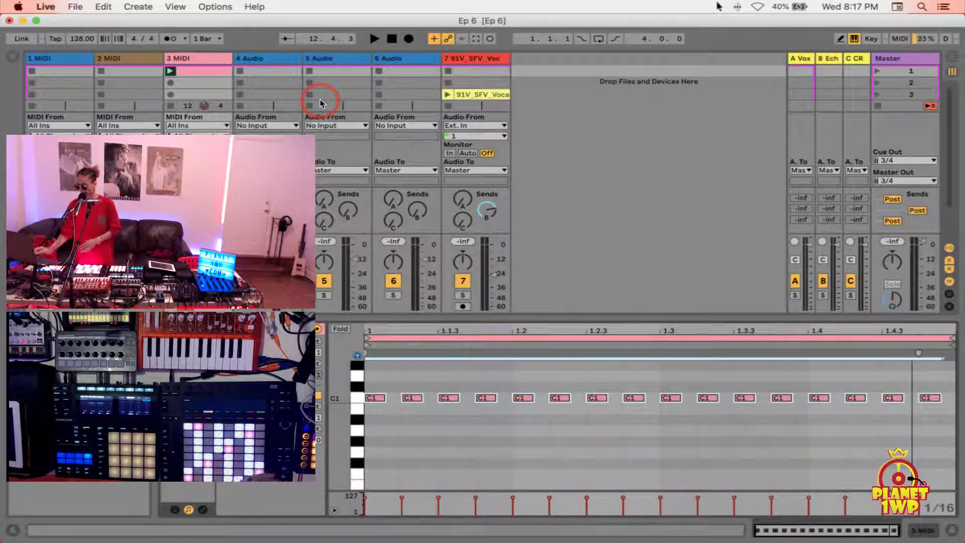
Reopen the Preferences, move the window aside, examine the Sync setting of the Circuit output port, and close the window
key(super+comma)
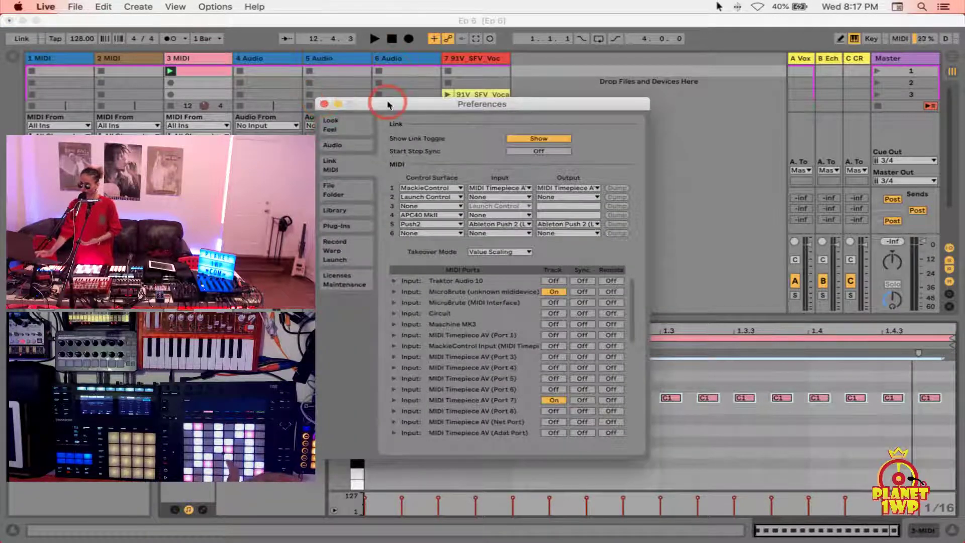
drag(390, 102, 230, 27)
scroll(323, 276, down, 2)
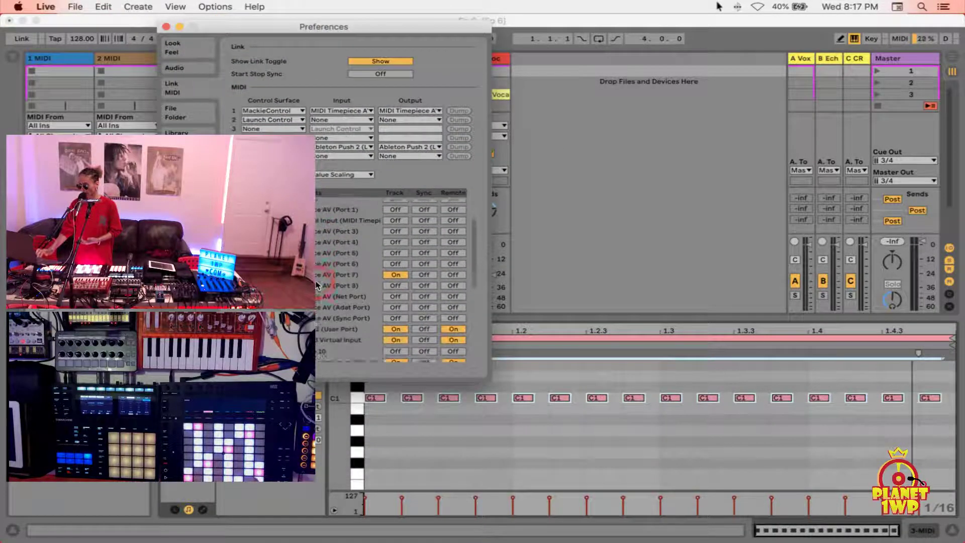
scroll(392, 282, down, 5)
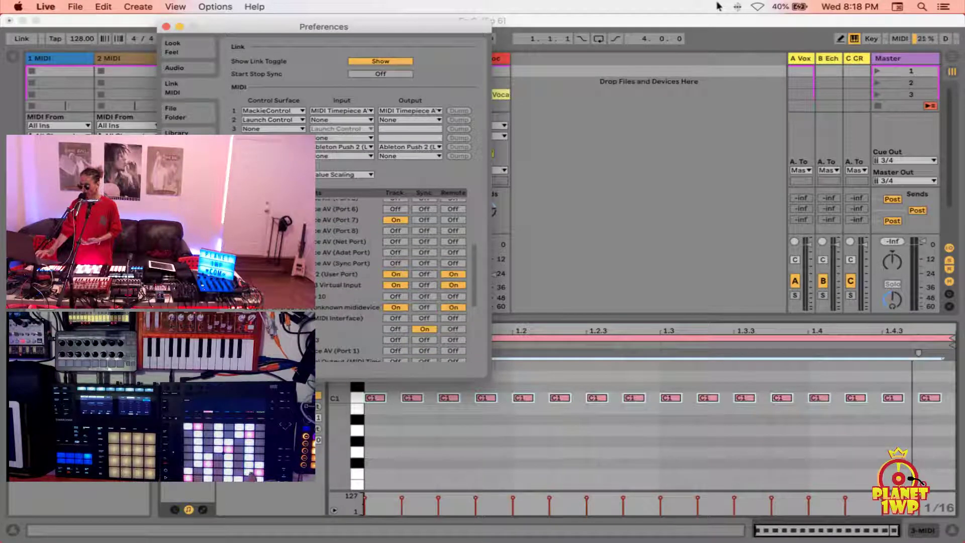
click(425, 330)
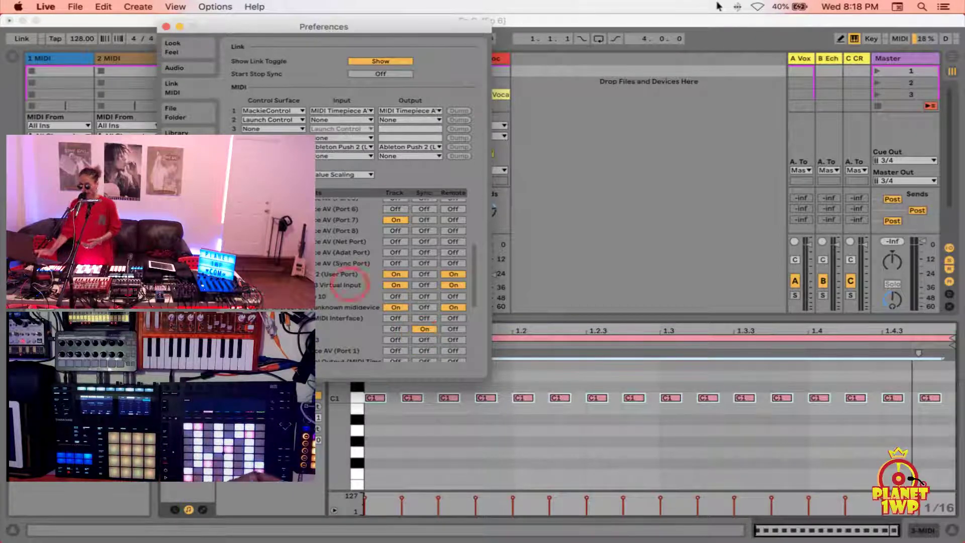
click(167, 26)
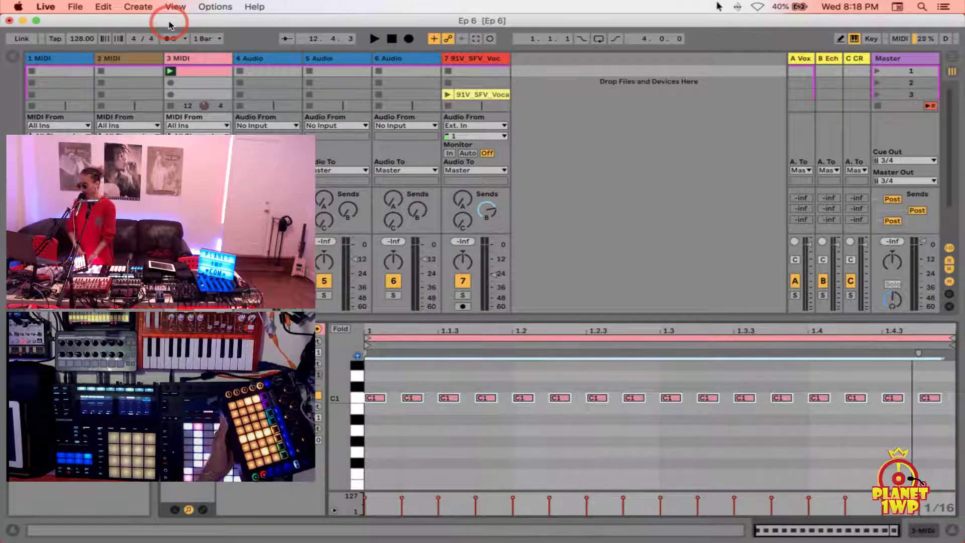
Play the C1 clip through the external synth, stop it, and start playback again
key(space)
key(space)
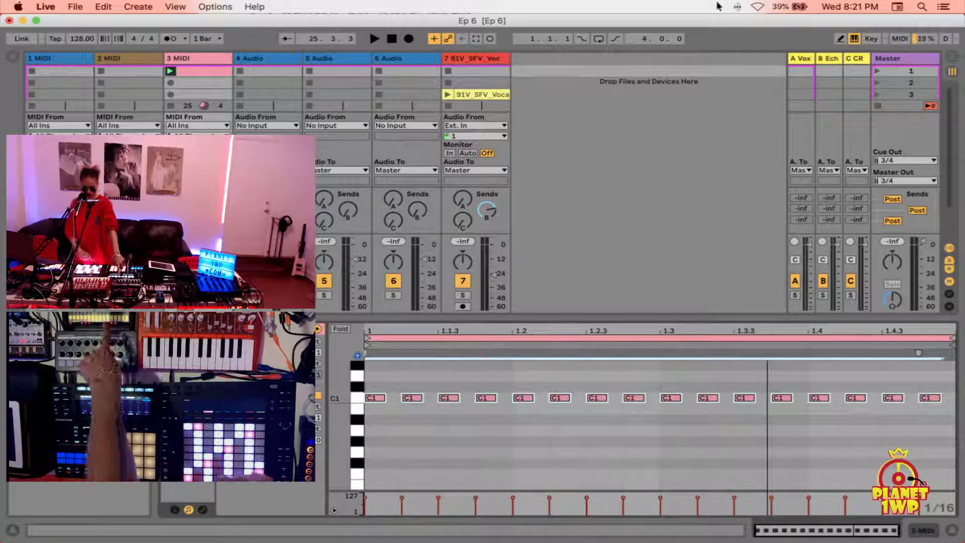
key(space)
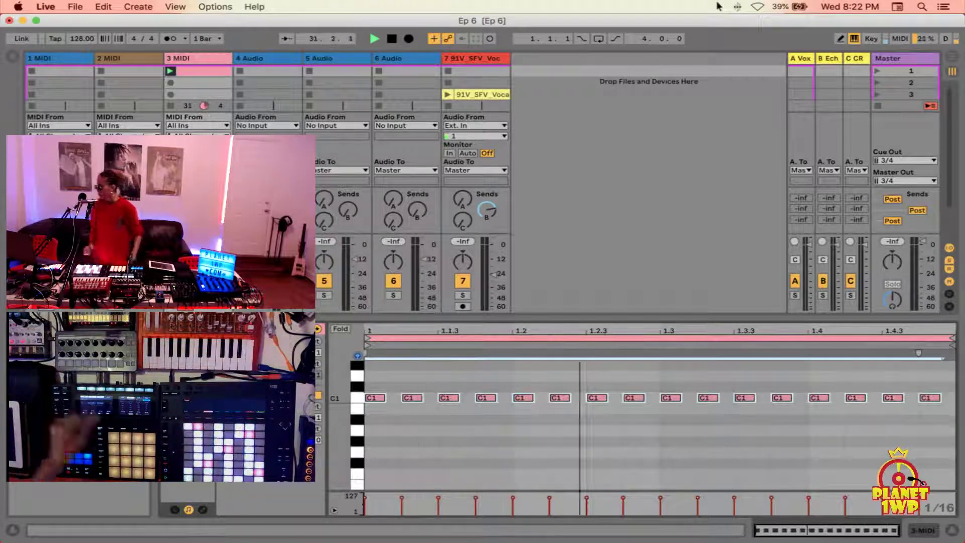
Play the 91V_SFV_Voca clip alongside the MIDI clip at a track volume of -24.3 dB, and stop playback
click(451, 83)
click(447, 93)
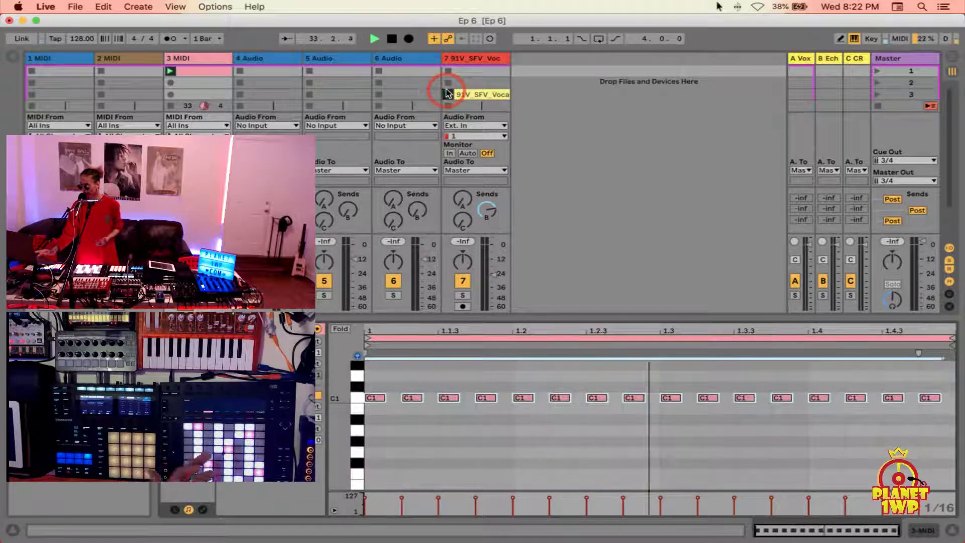
click(494, 276)
drag(495, 275, 494, 276)
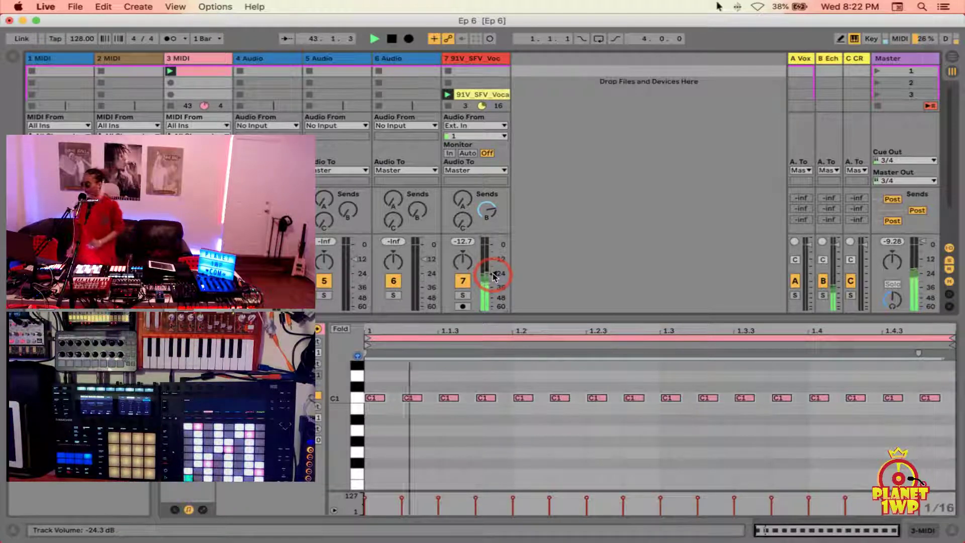
click(392, 41)
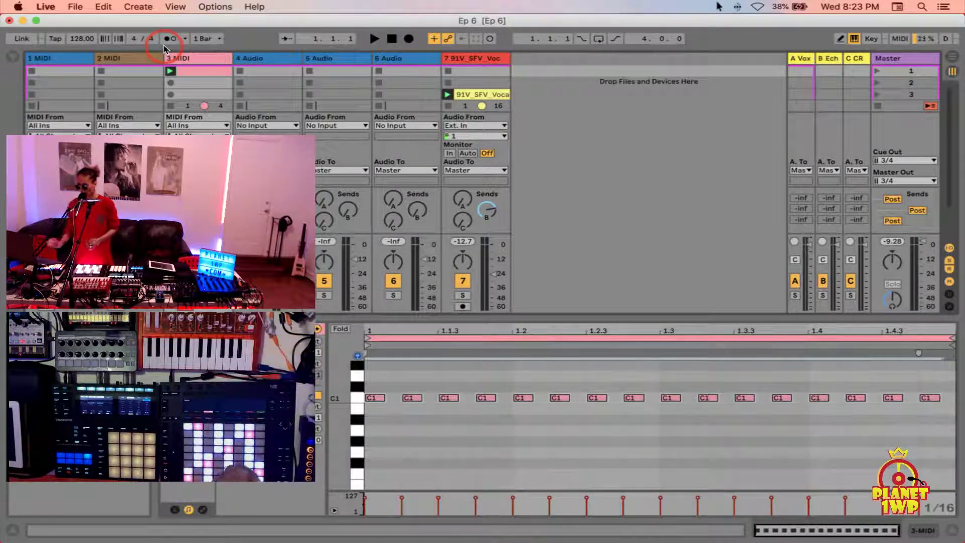
Compare the MicroBrute, Push 2, Maschine and Circuit input and output port settings in the Preferences, and close the window
click(45, 6)
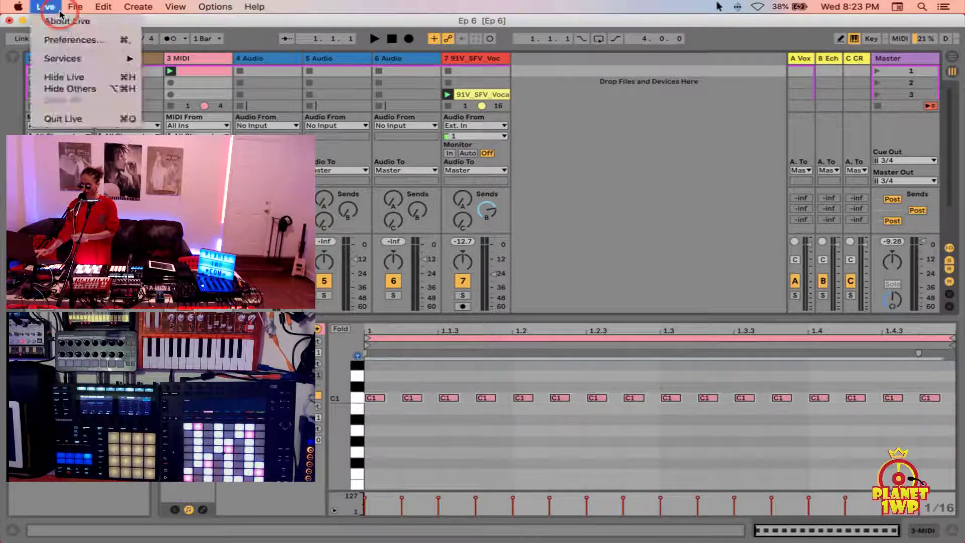
click(67, 40)
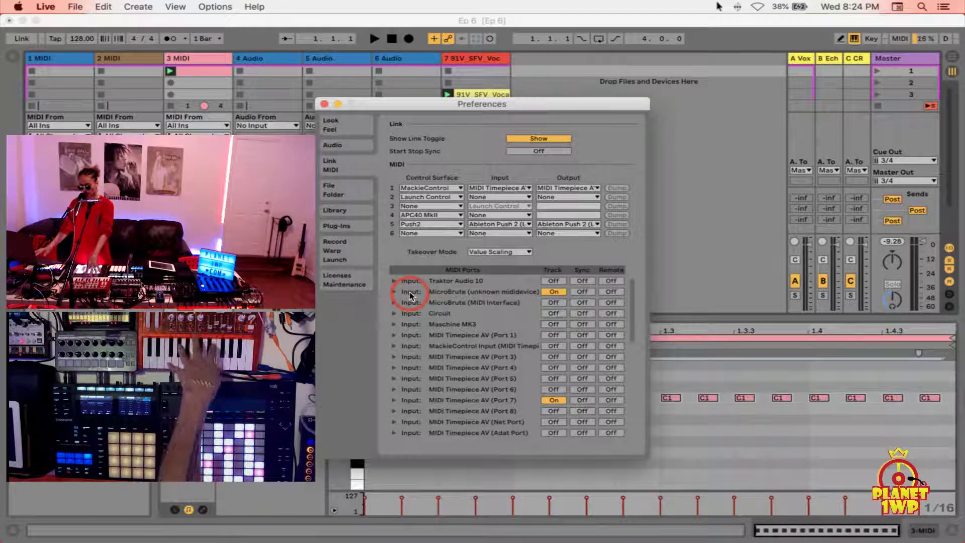
scroll(460, 347, down, 3)
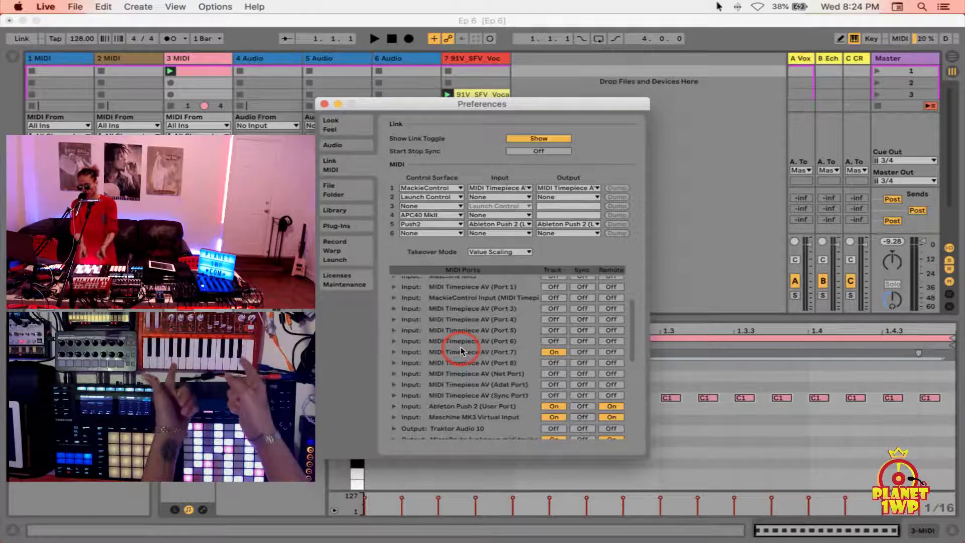
scroll(460, 347, down, 3)
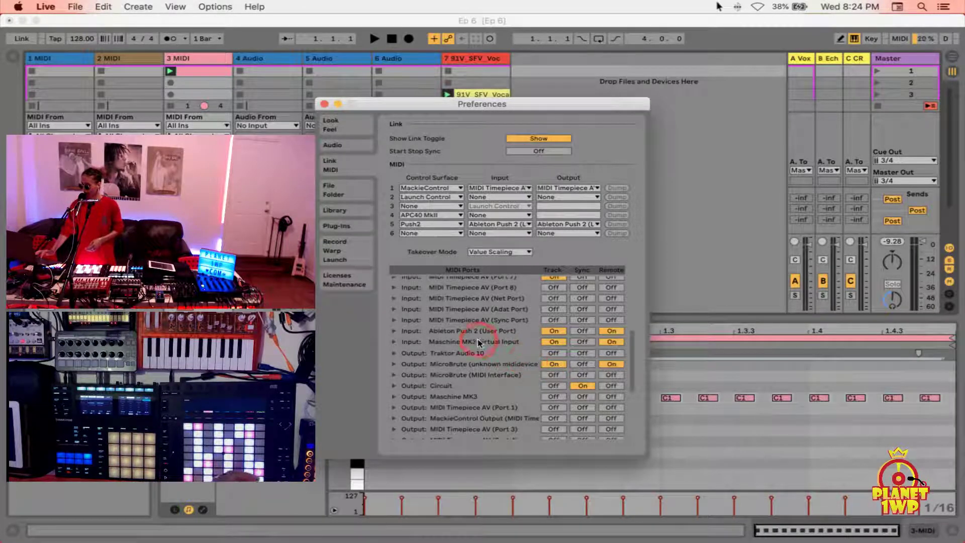
scroll(482, 339, down, 1)
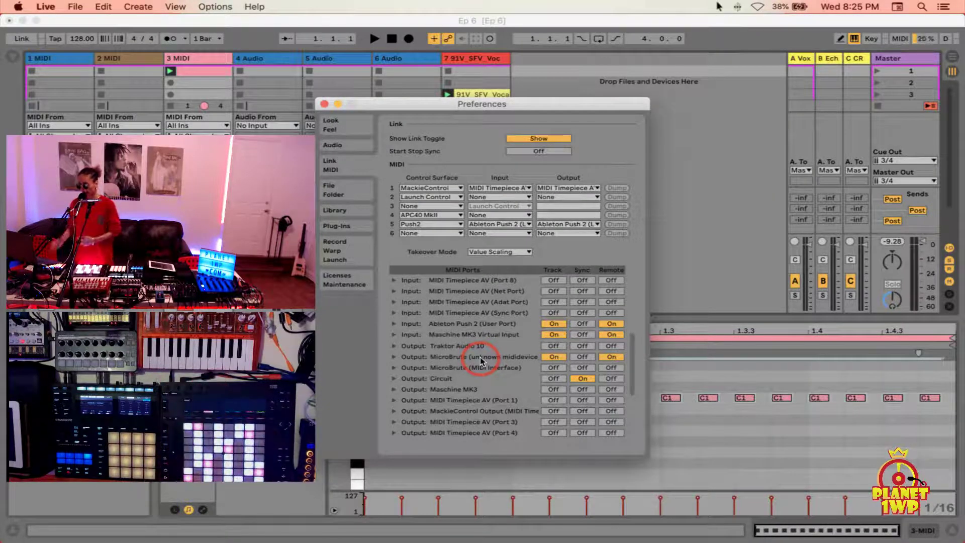
click(324, 103)
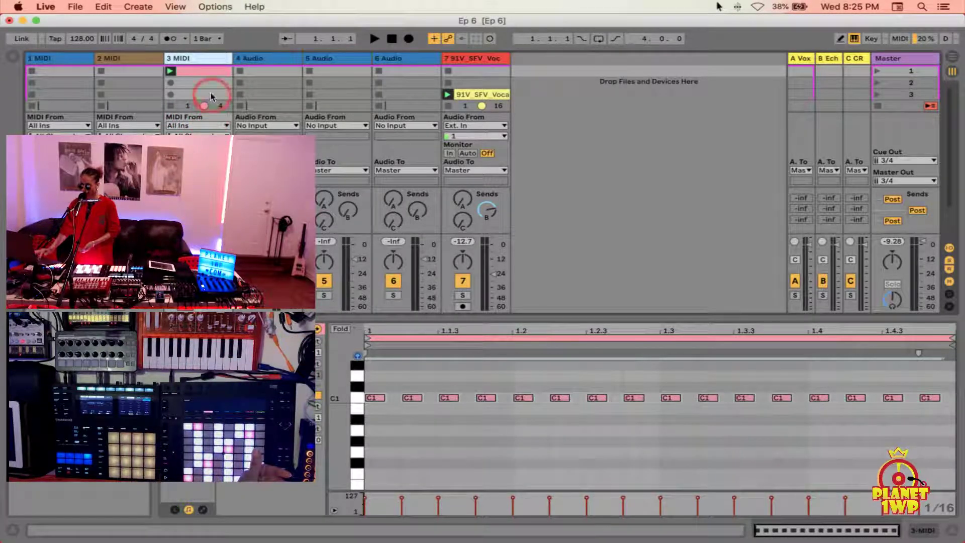
click(513, 378)
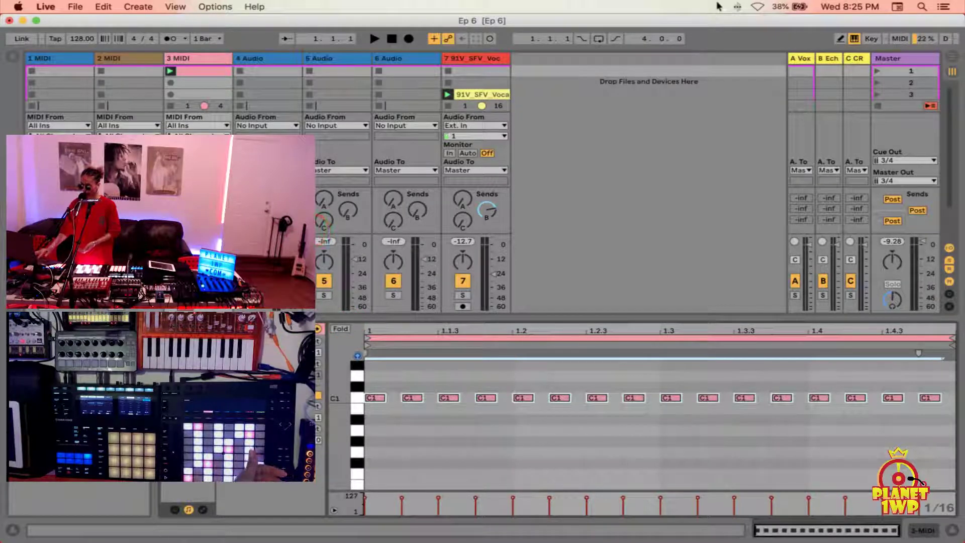
key(super+shift+u)
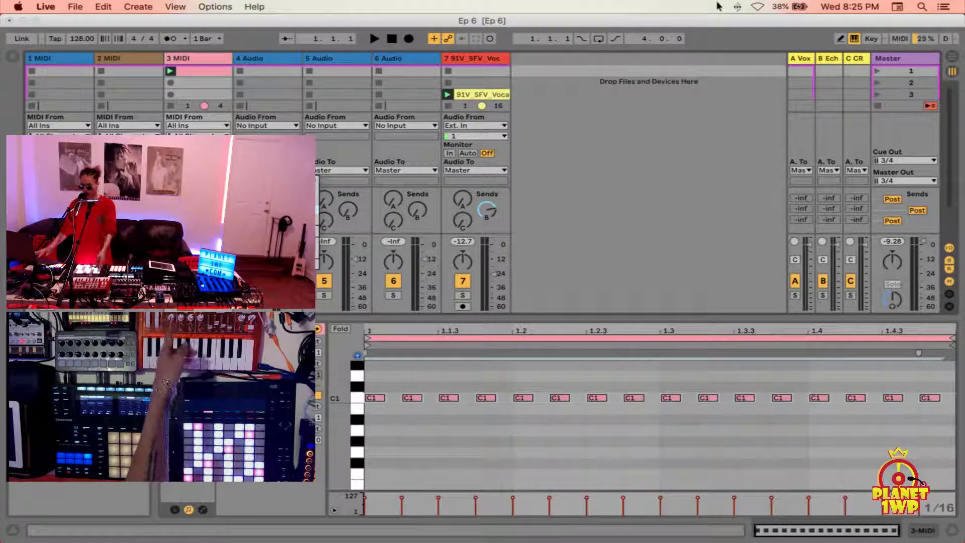
key(Return)
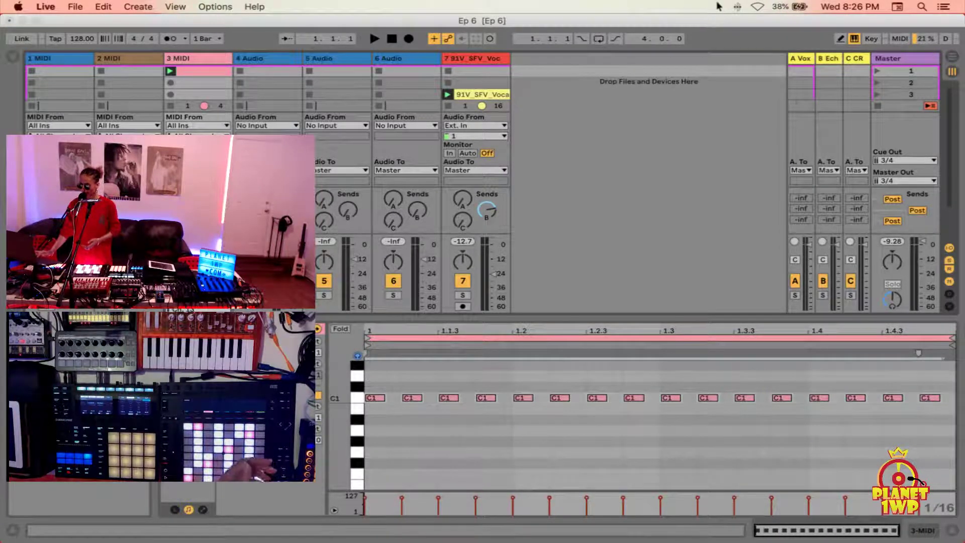
Launch the first clip on the 3 MIDI track to play its C1 notes
click(169, 69)
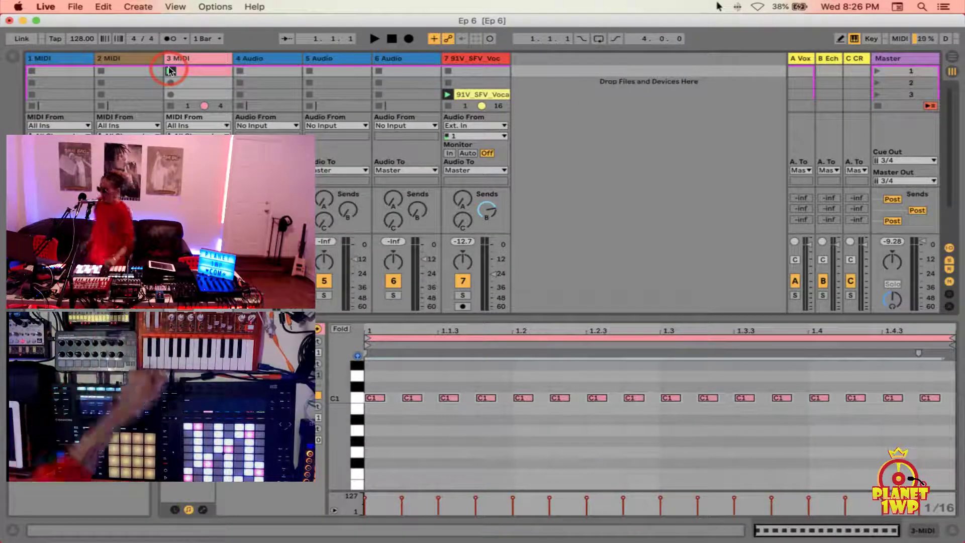
click(170, 70)
click(426, 372)
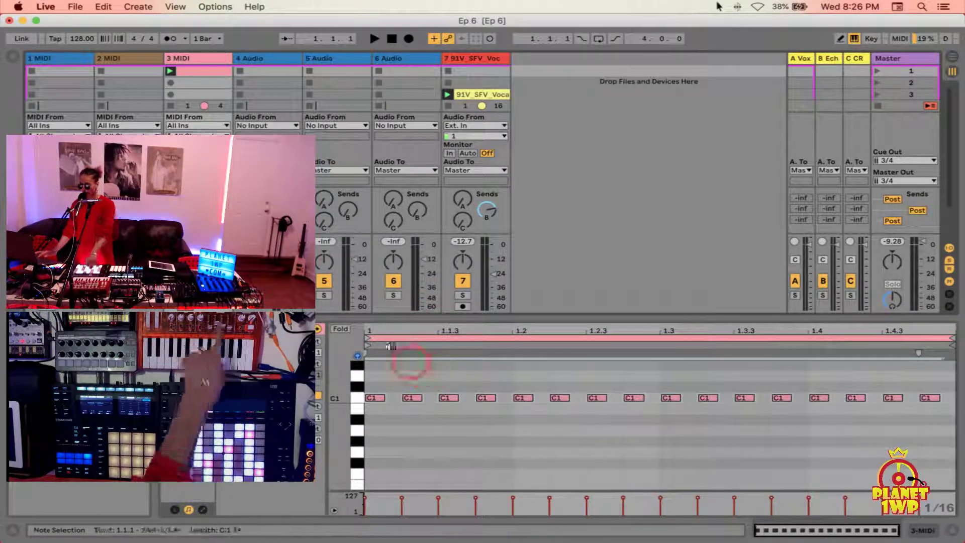
click(170, 71)
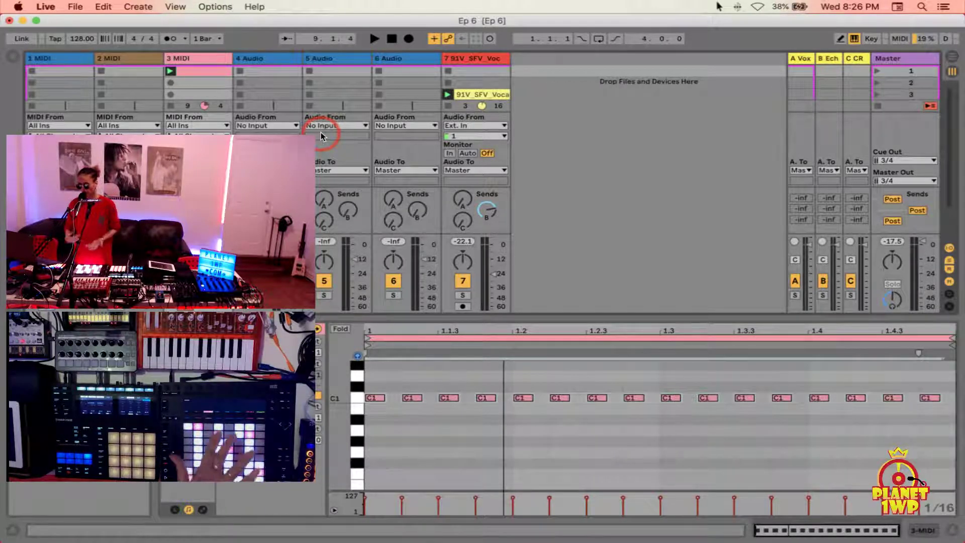
Show the browser and relaunch the first clip on the 3 MIDI track
click(13, 59)
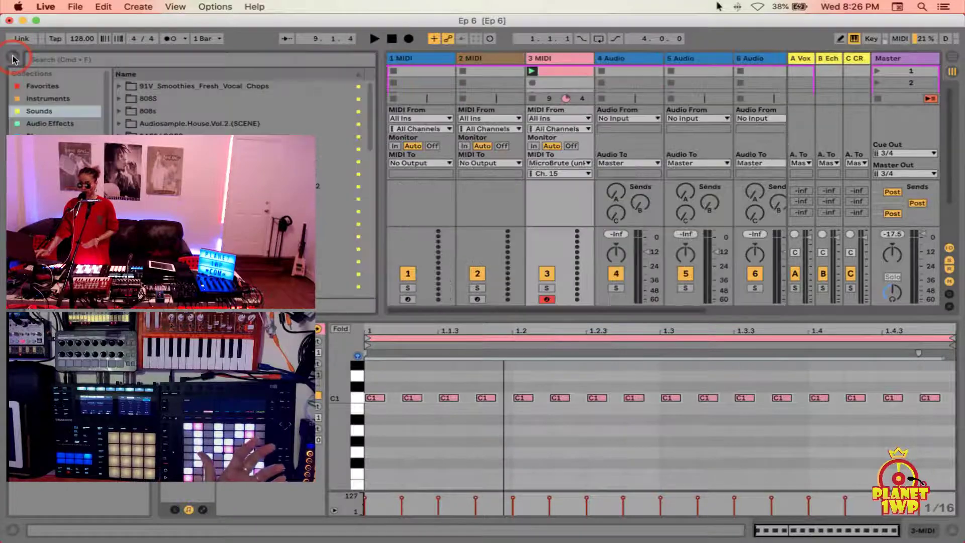
click(532, 70)
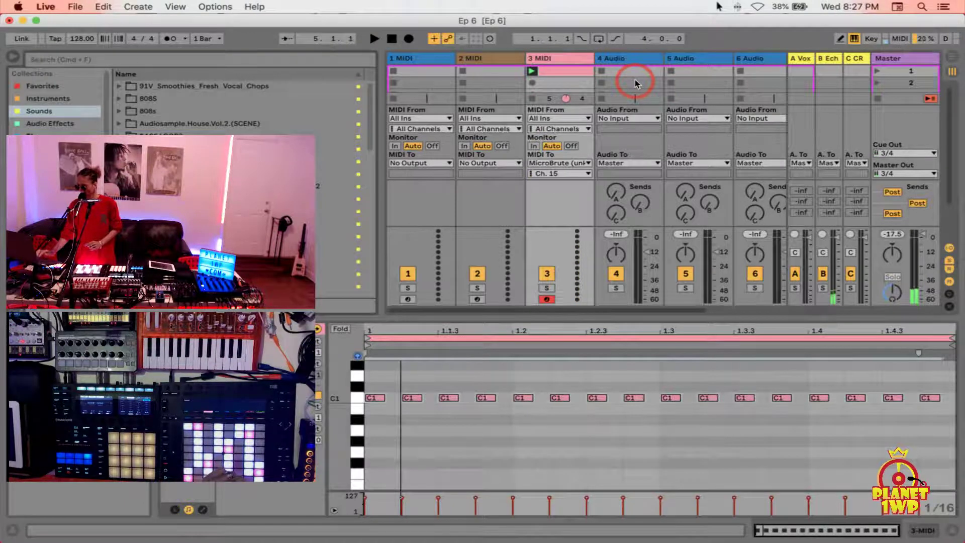
Start playback and shorten all the C1 notes in the 3 MIDI clip
scroll(637, 83, right, 5)
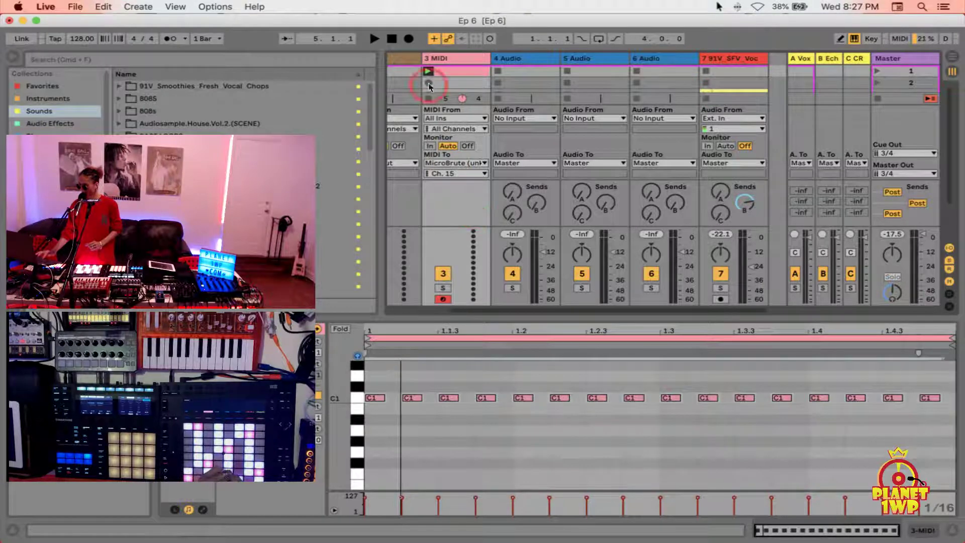
key(space)
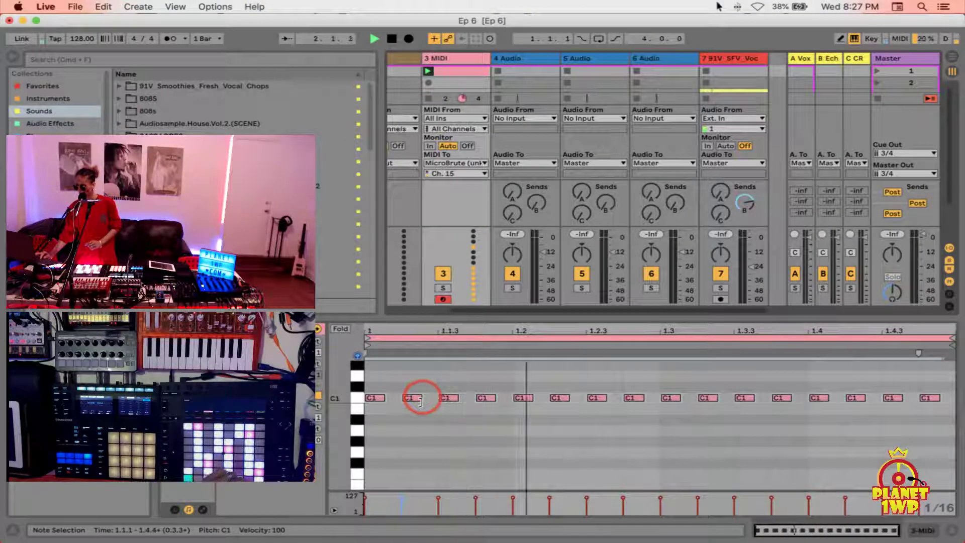
drag(422, 398, 410, 399)
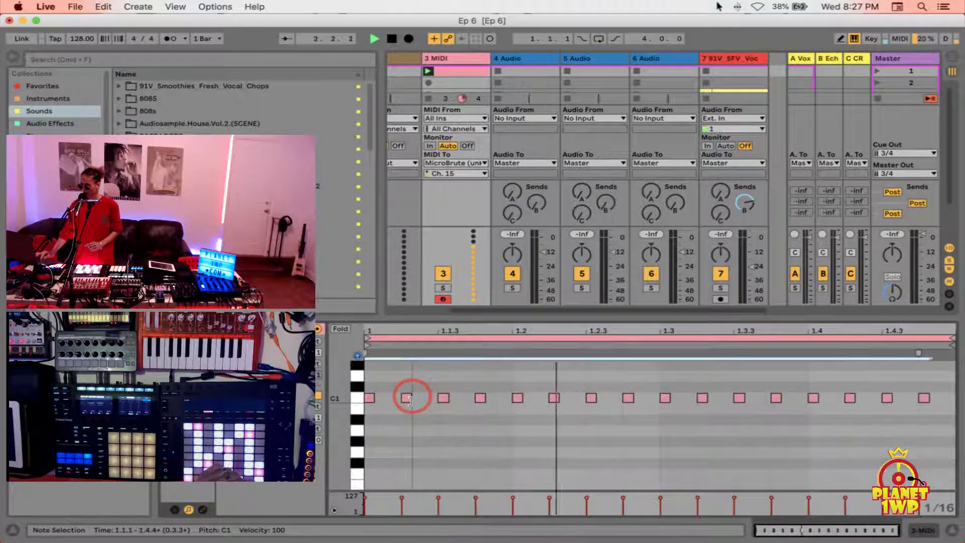
click(669, 330)
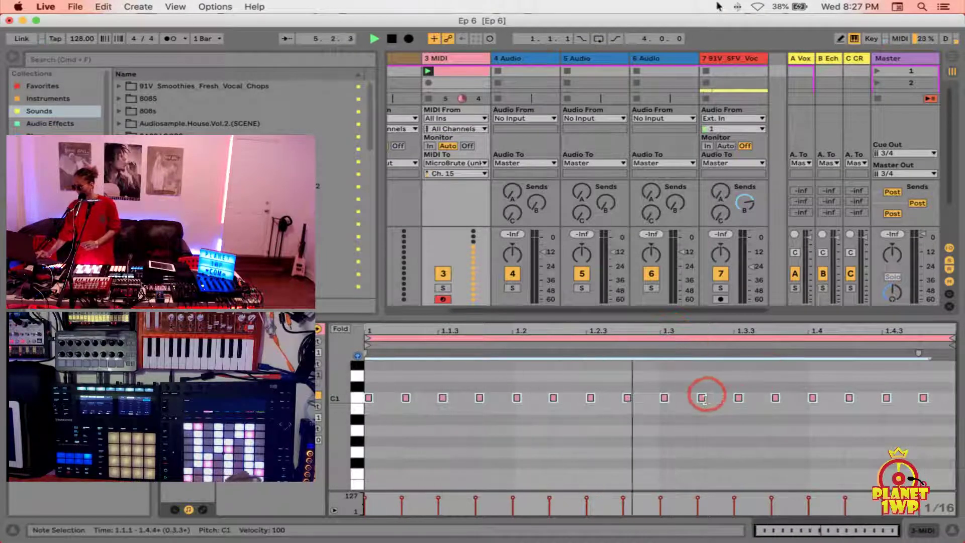
Transpose the note at 1.2.4 up to D1 and lengthen it to reach 1.3.1
click(624, 385)
click(628, 398)
key(Up)
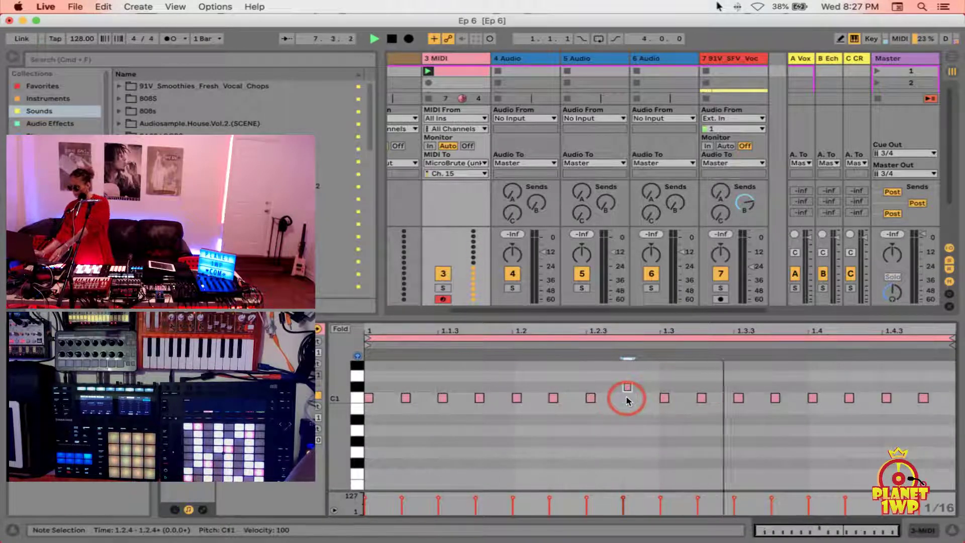
key(Up)
drag(631, 377, 660, 383)
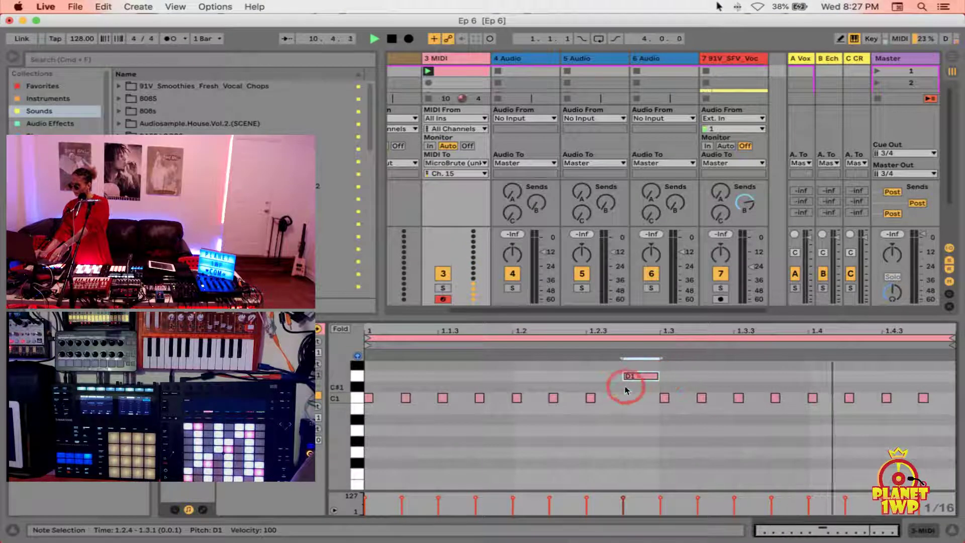
Lengthen all the C1 notes together and trim the D1 note at 1.2.4 slightly shorter
click(360, 397)
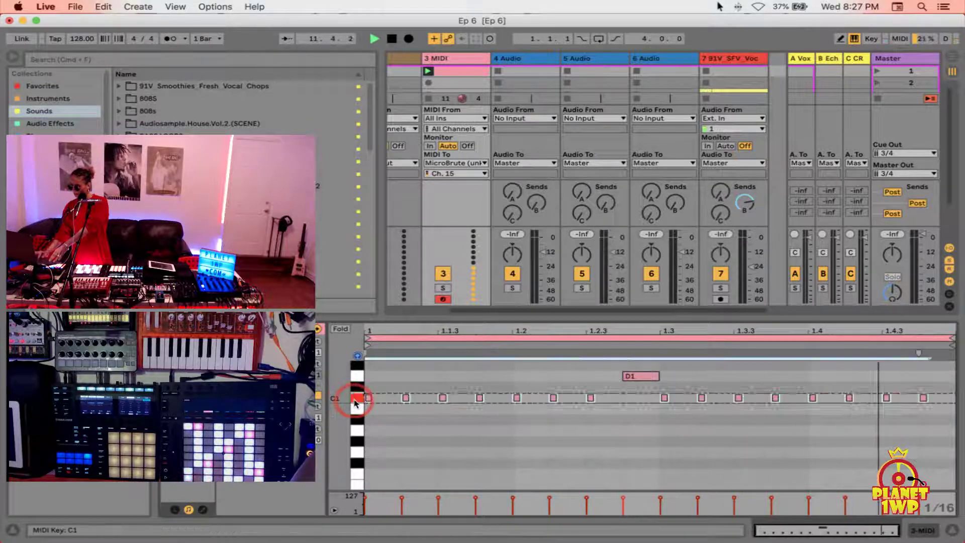
drag(373, 398, 385, 400)
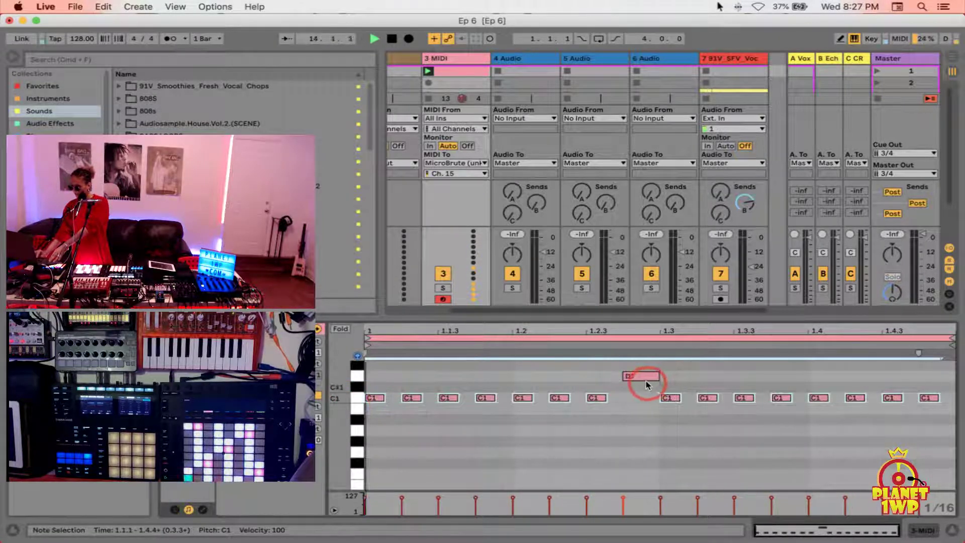
drag(659, 382, 649, 382)
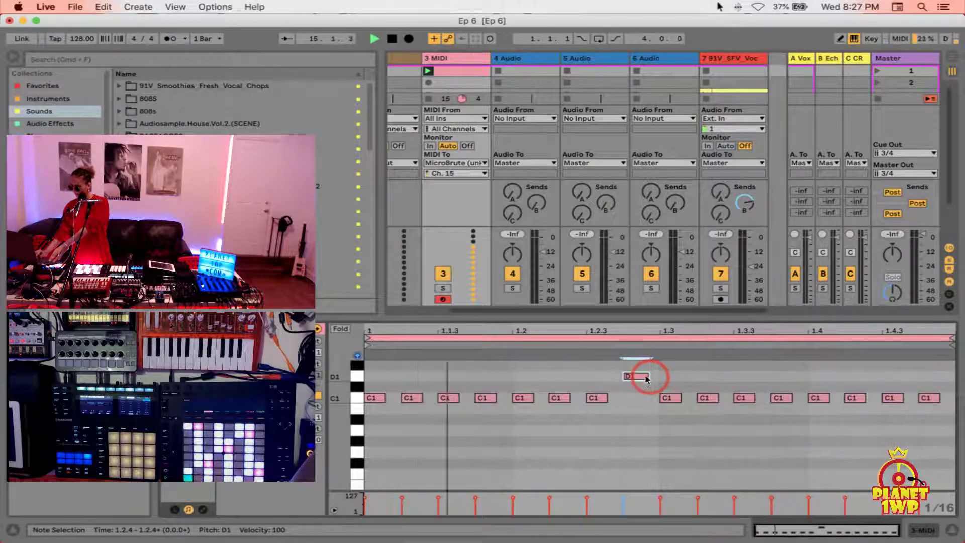
Raise the notes at 1.3.4 and 1.4.4 to D1, extending the last one to the clip's end
drag(784, 397, 782, 377)
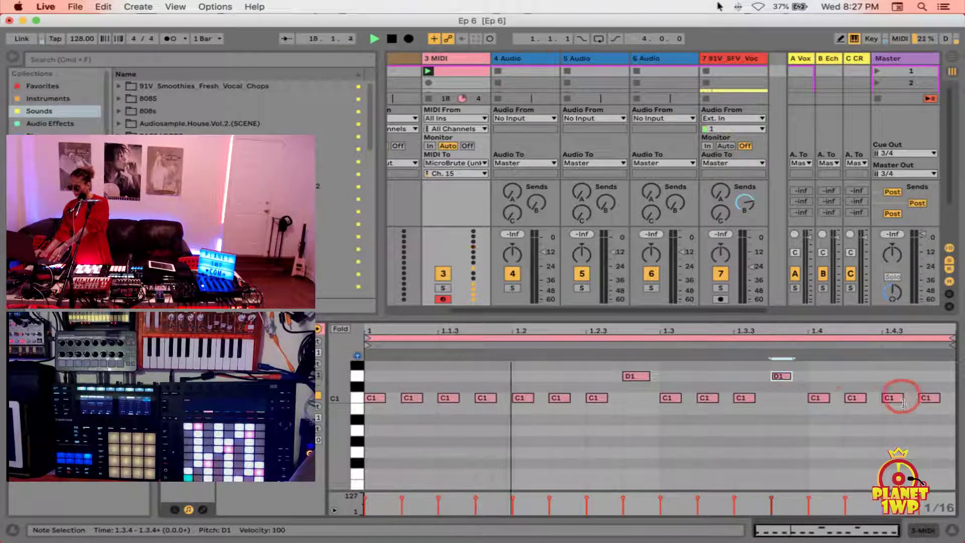
drag(902, 390, 936, 400)
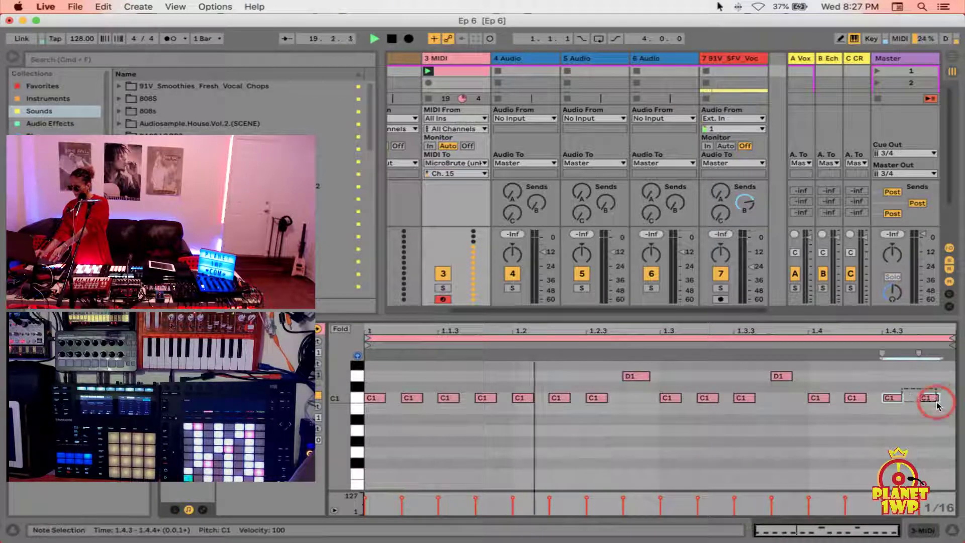
click(892, 397)
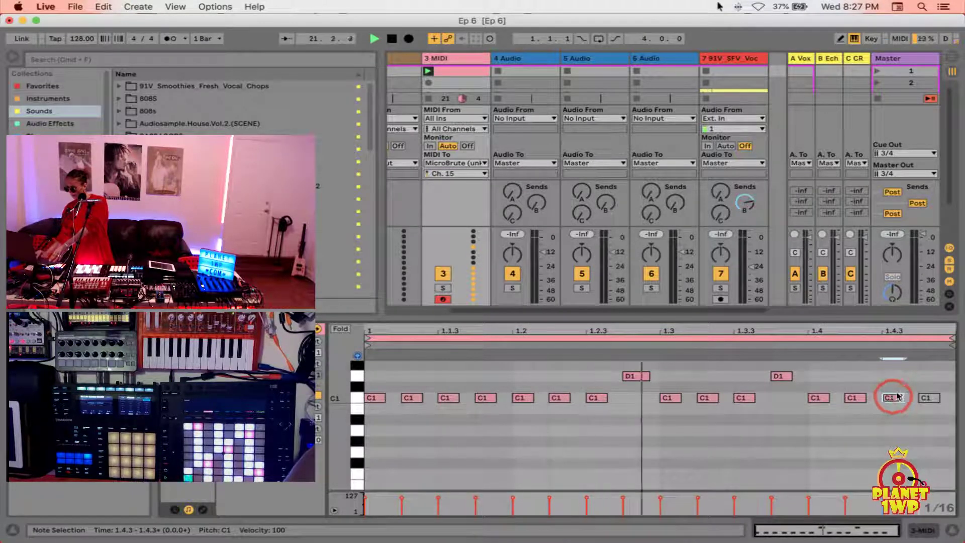
drag(927, 399, 951, 409)
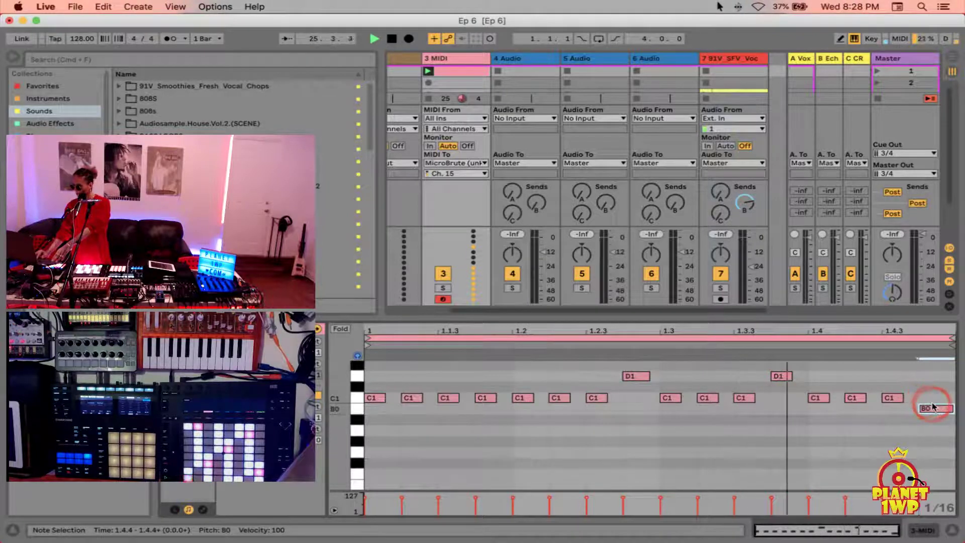
drag(930, 408, 931, 377)
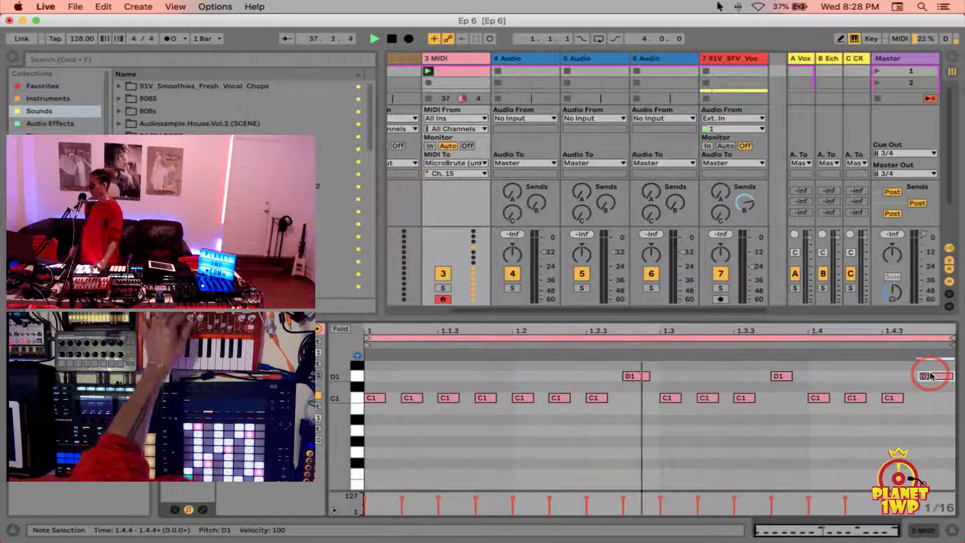
Stop playback and narrow the browser to give the Session View more room
key(space)
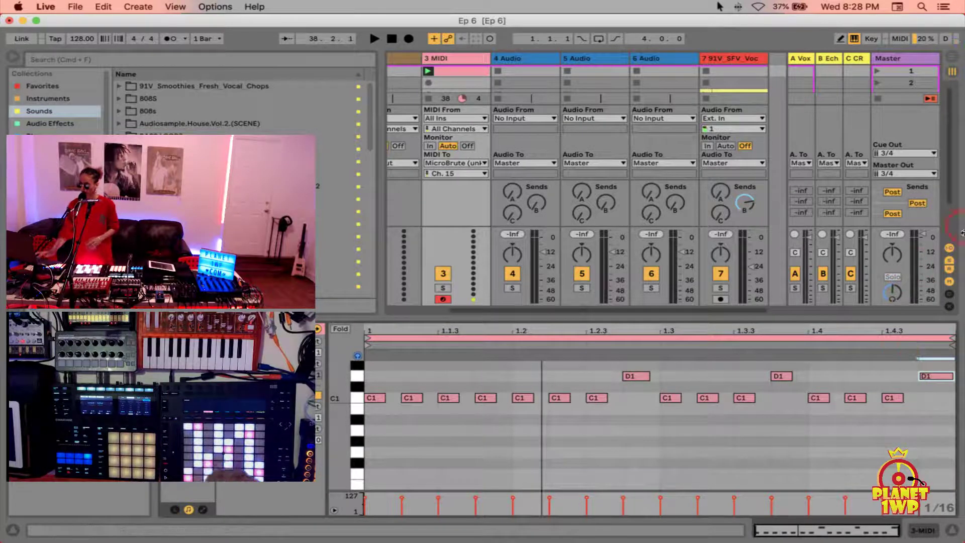
drag(387, 223, 294, 223)
scroll(345, 227, left, 1)
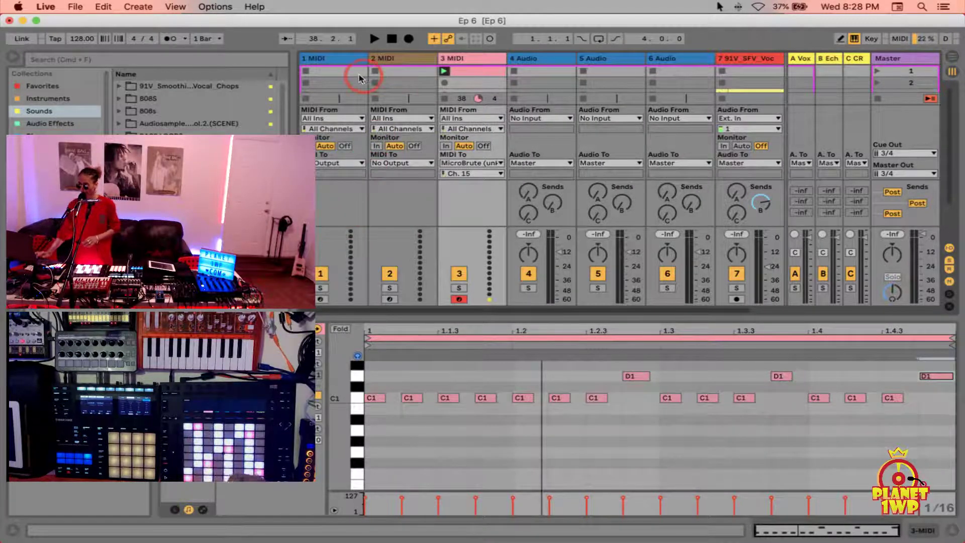
Select the 1 MIDI track, browse the Analog instrument's presets and audition several, including Organ1 Old Movie.adv
click(328, 59)
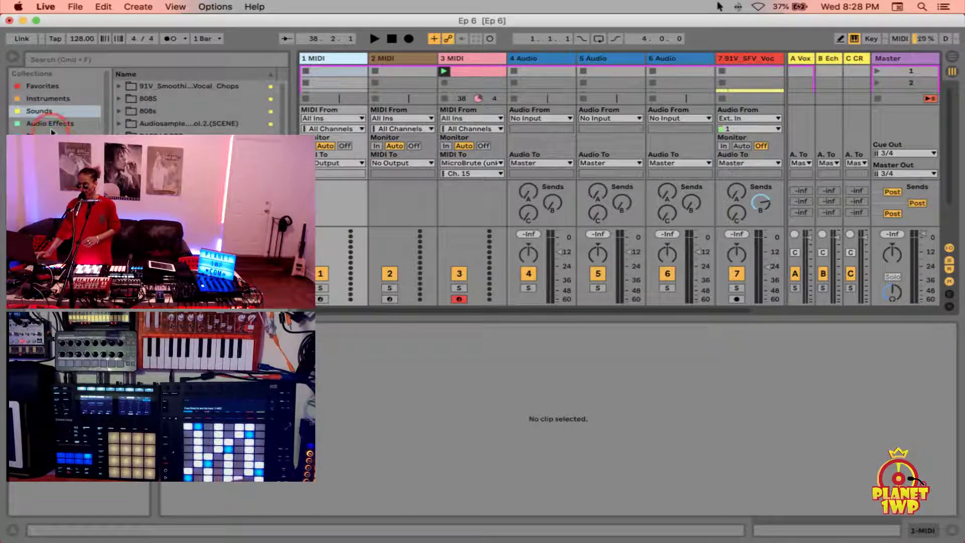
click(49, 205)
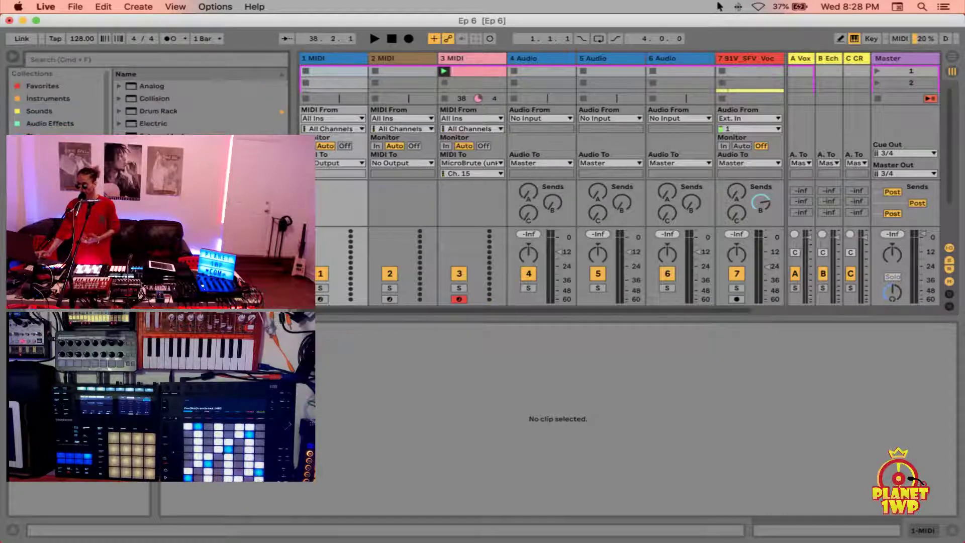
click(119, 87)
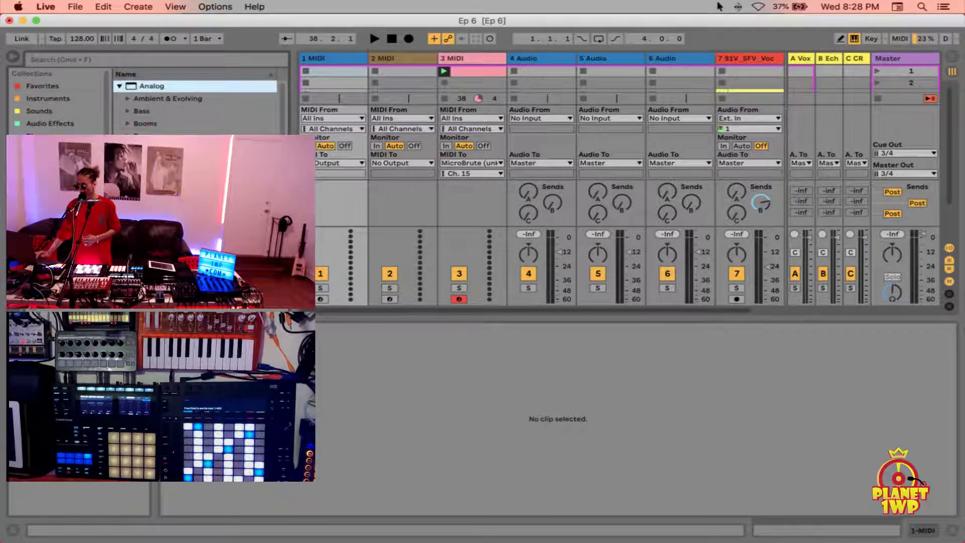
click(128, 212)
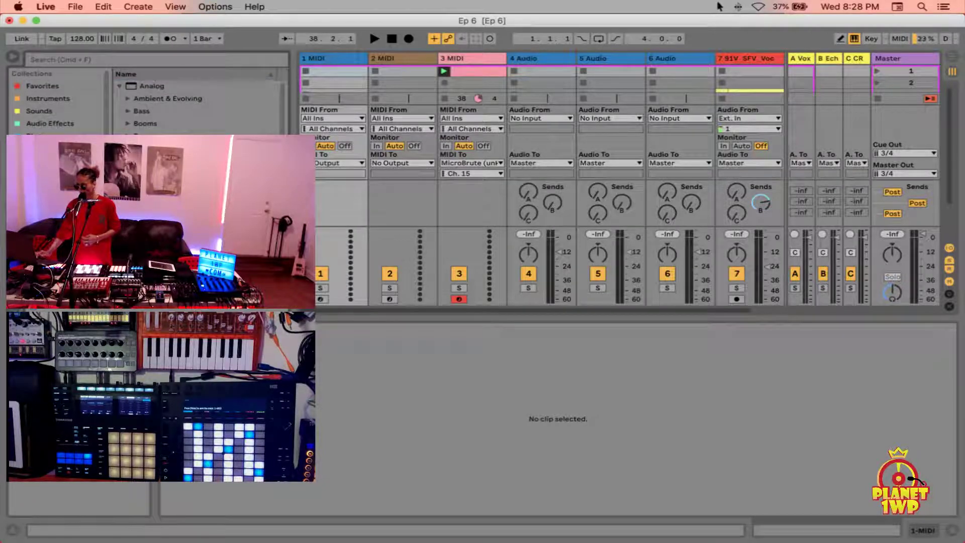
scroll(191, 161, down, 10)
scroll(197, 108, down, 1)
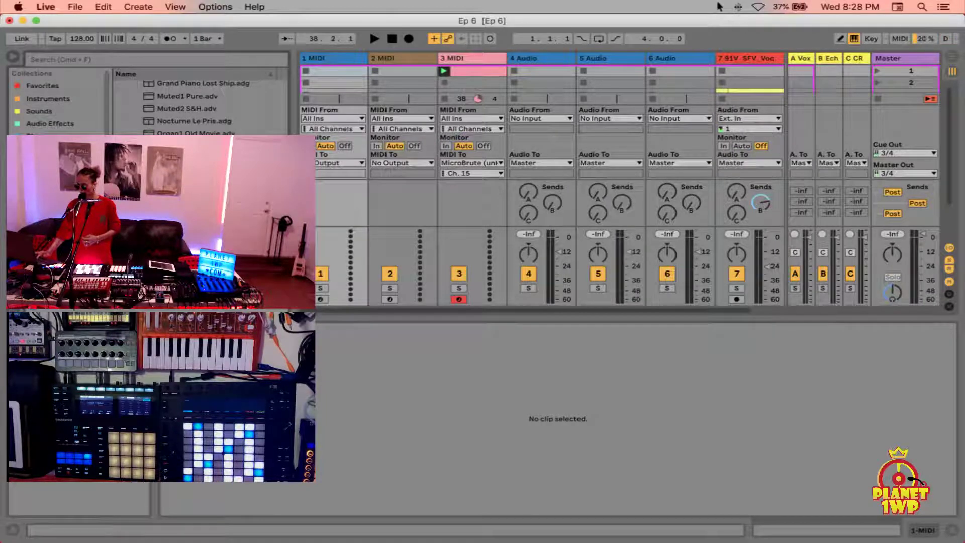
scroll(196, 106, up, 8)
scroll(196, 106, down, 10)
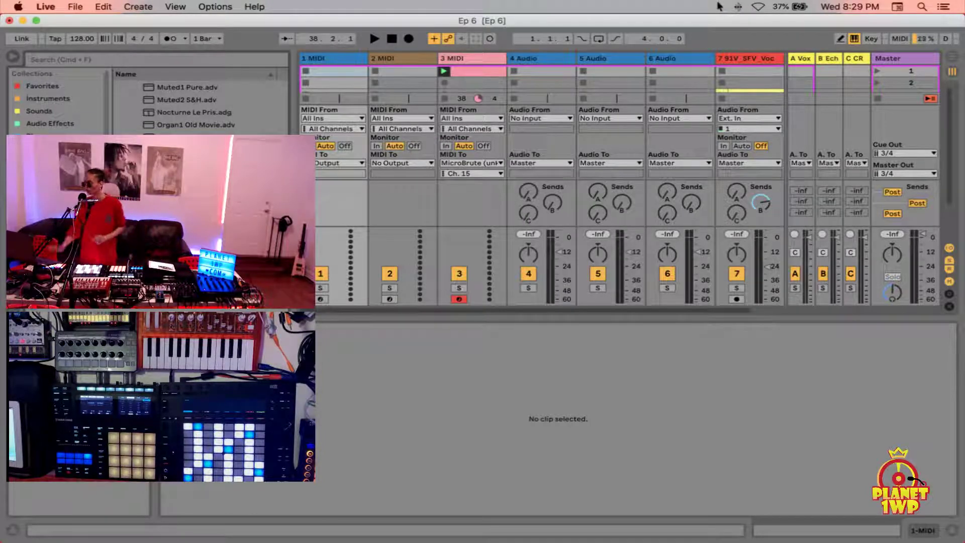
click(199, 125)
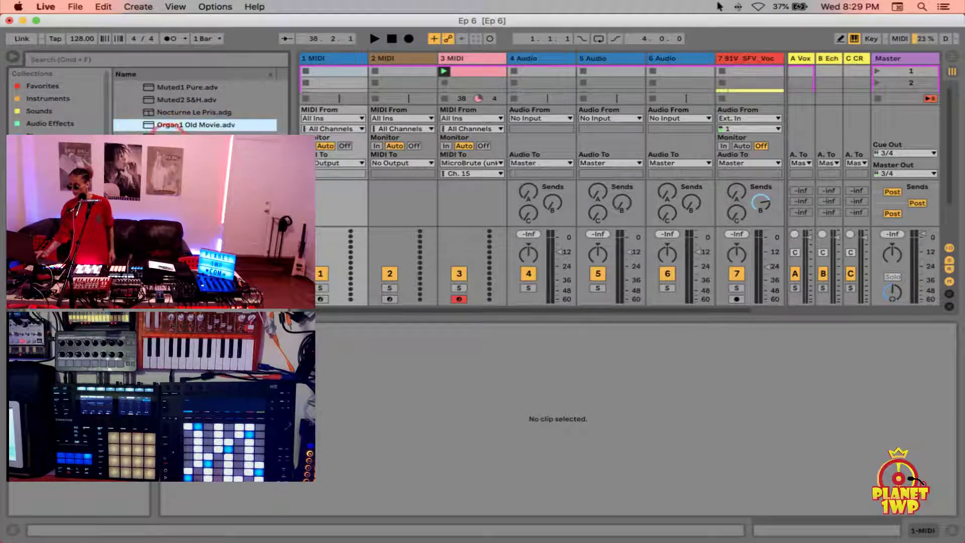
click(179, 143)
click(166, 102)
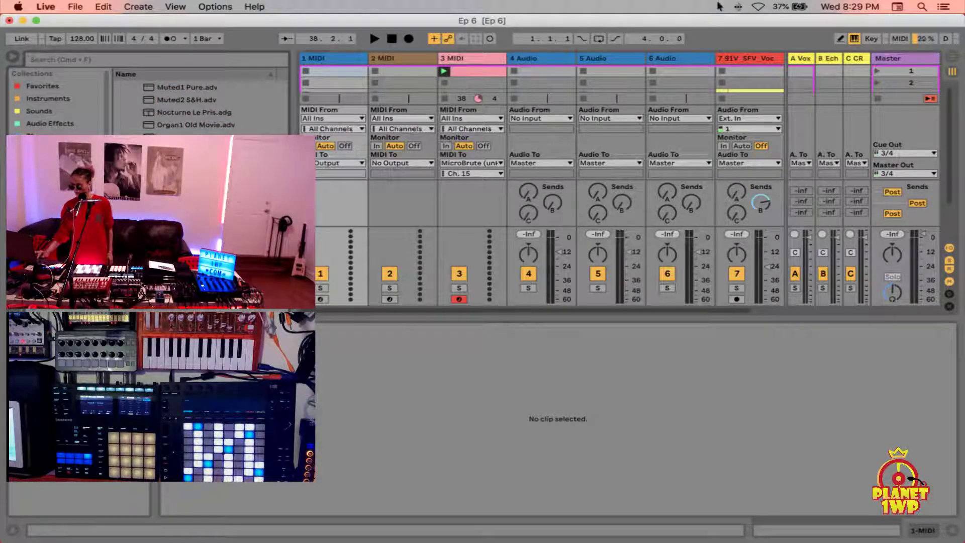
Load the Soft Morning preset onto the 1 MIDI track and lower the track's volume
drag(201, 151, 329, 58)
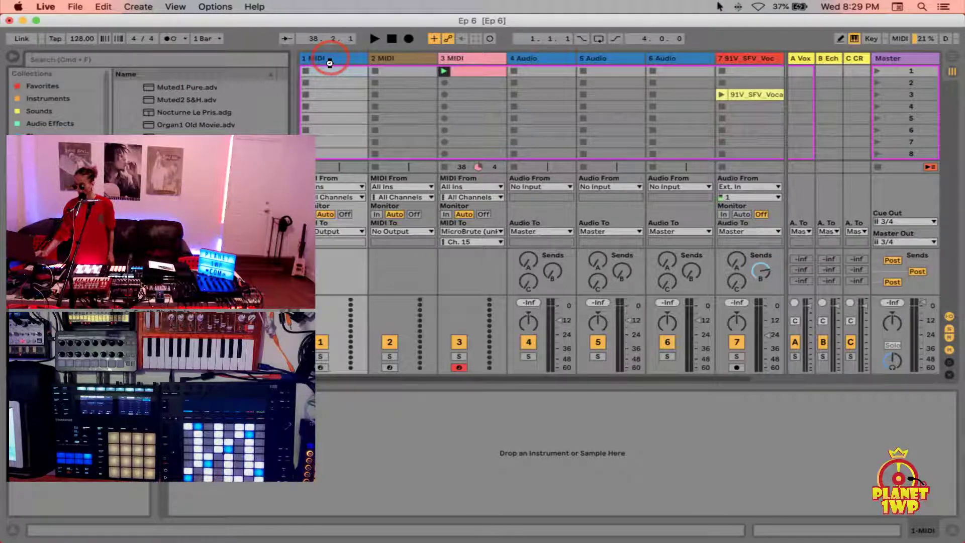
drag(329, 63, 331, 59)
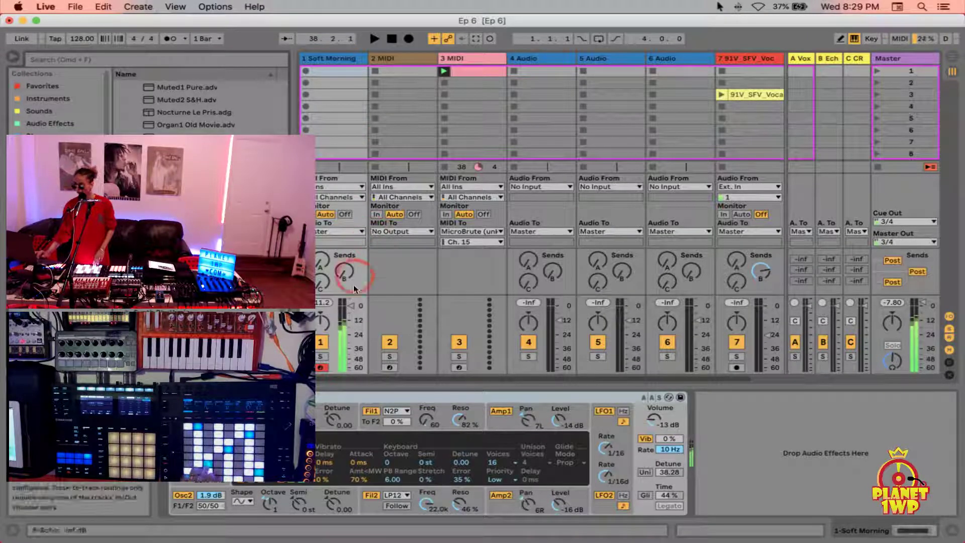
mouse_move(348, 303)
mouse_down()
mouse_move(348, 321)
mouse_move(348, 298)
mouse_up()
click(512, 135)
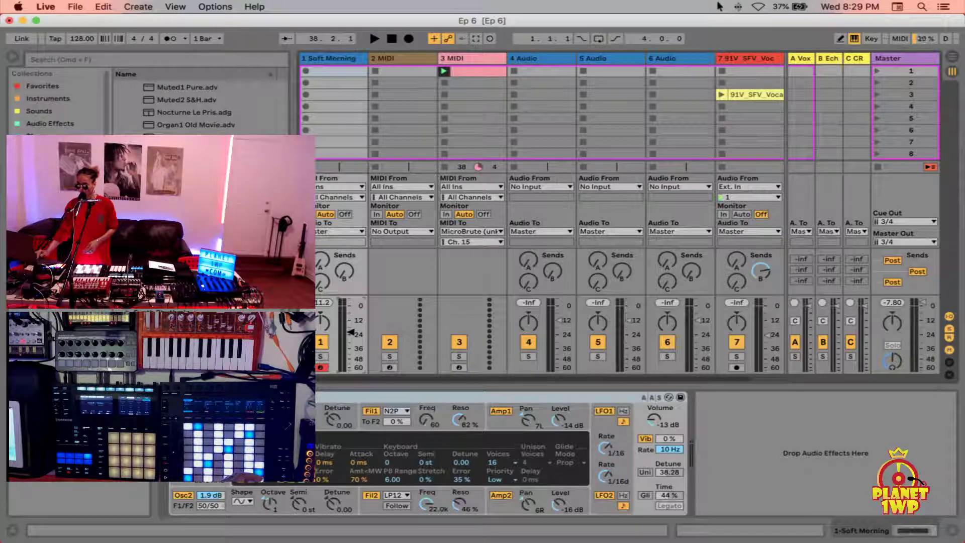
Add the Chord MIDI effect in front of the Soft Morning instrument
click(47, 241)
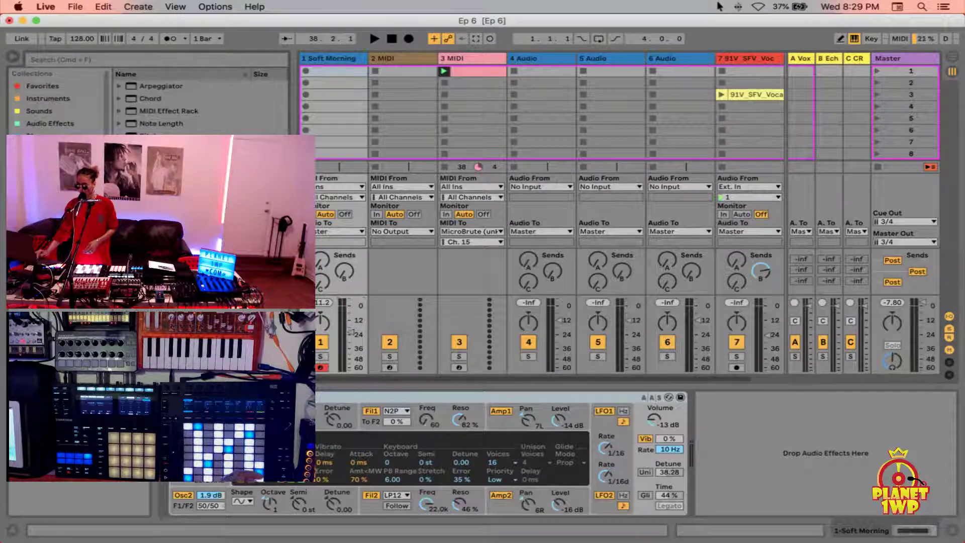
click(135, 99)
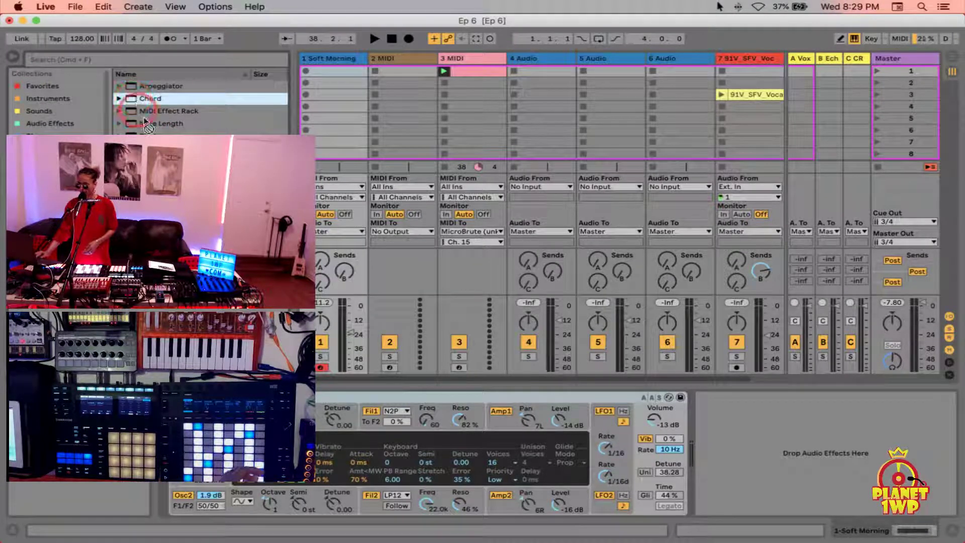
scroll(437, 412, left, 3)
click(438, 412)
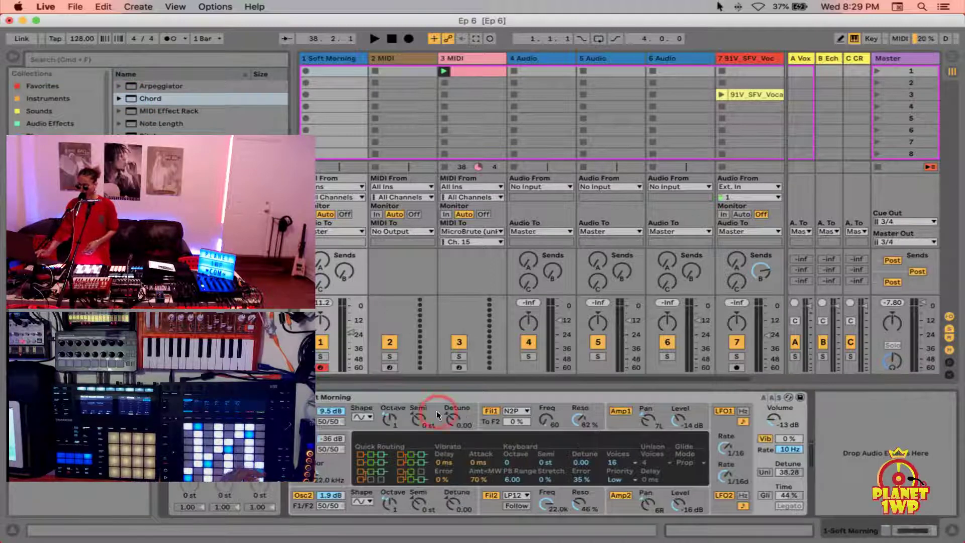
click(447, 431)
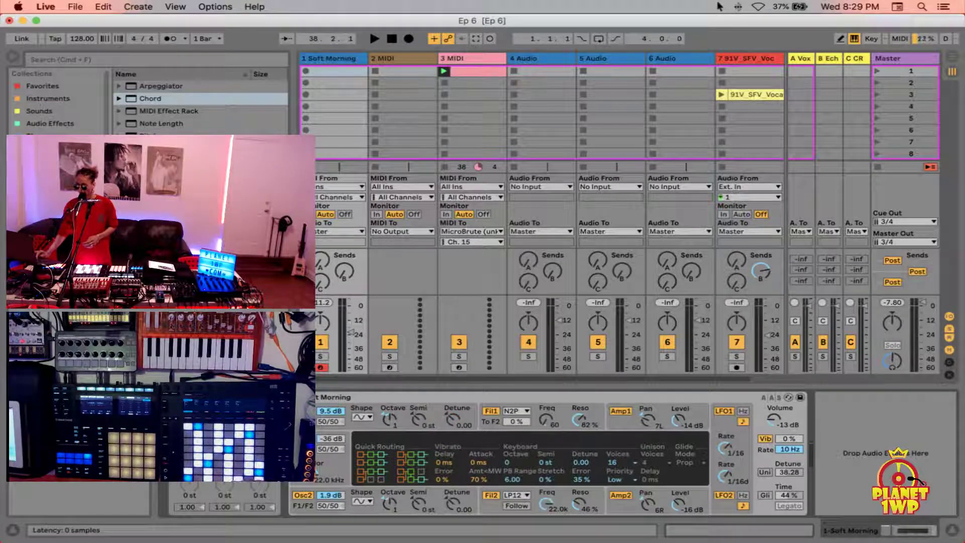
Hot-swap the Chord effect to one of its presets and raise the Soft Morning track's volume slightly
click(263, 397)
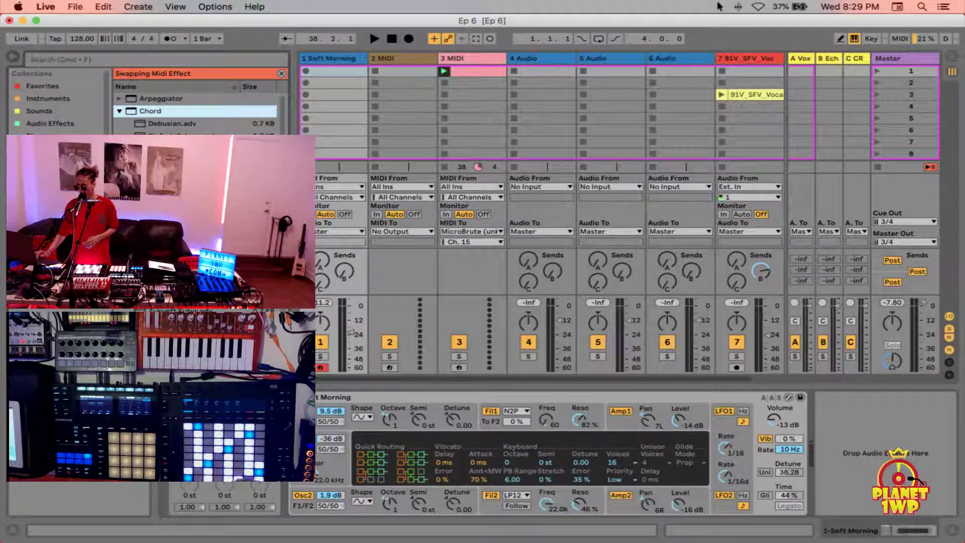
click(174, 174)
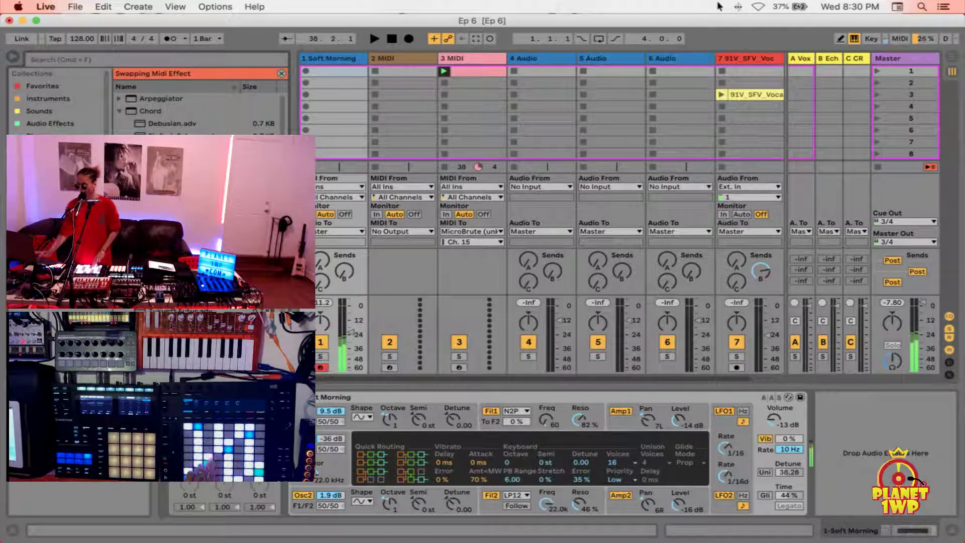
click(363, 336)
drag(363, 336, 354, 326)
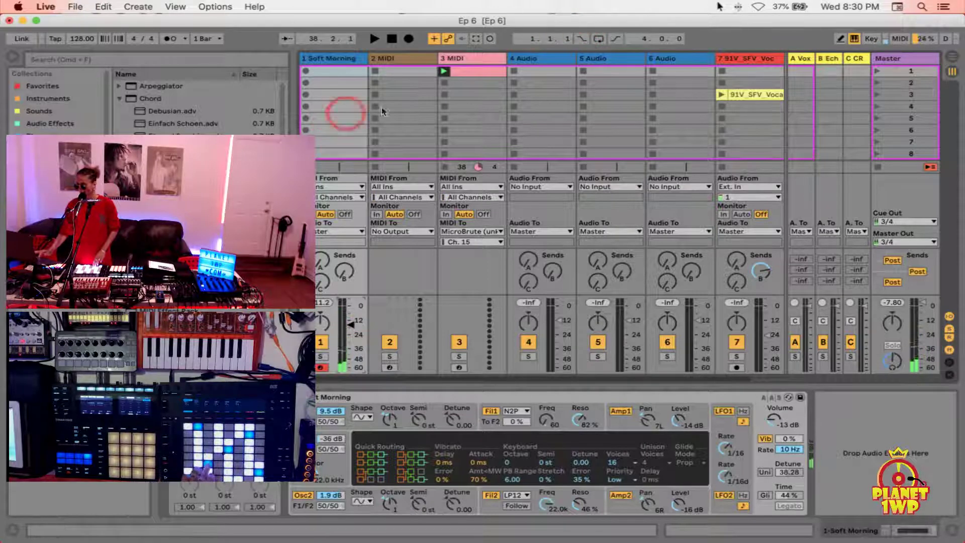
click(352, 142)
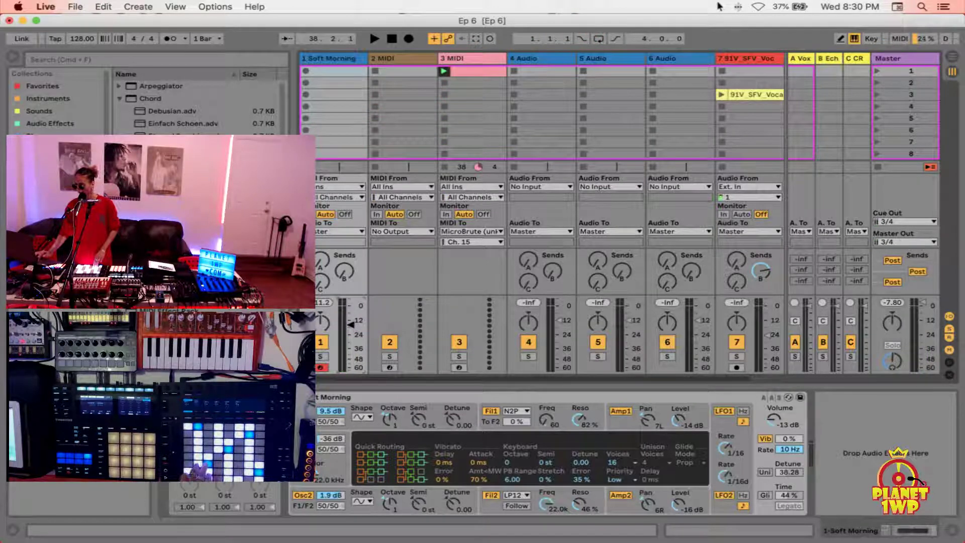
Adjust the Soft Morning track's volume, launch the 91V_SFV_Voc clip, and capture the played notes as a clip on the Soft Morning track
click(352, 320)
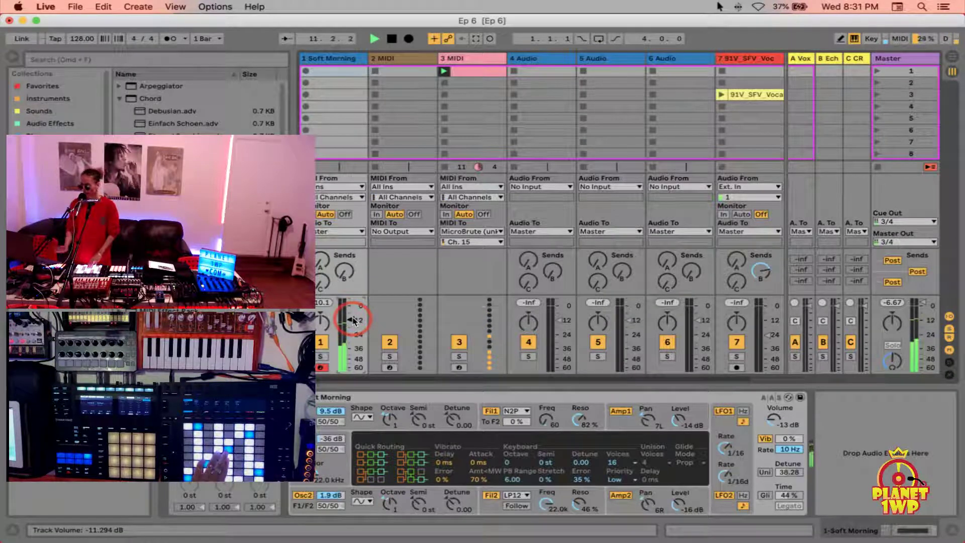
click(721, 95)
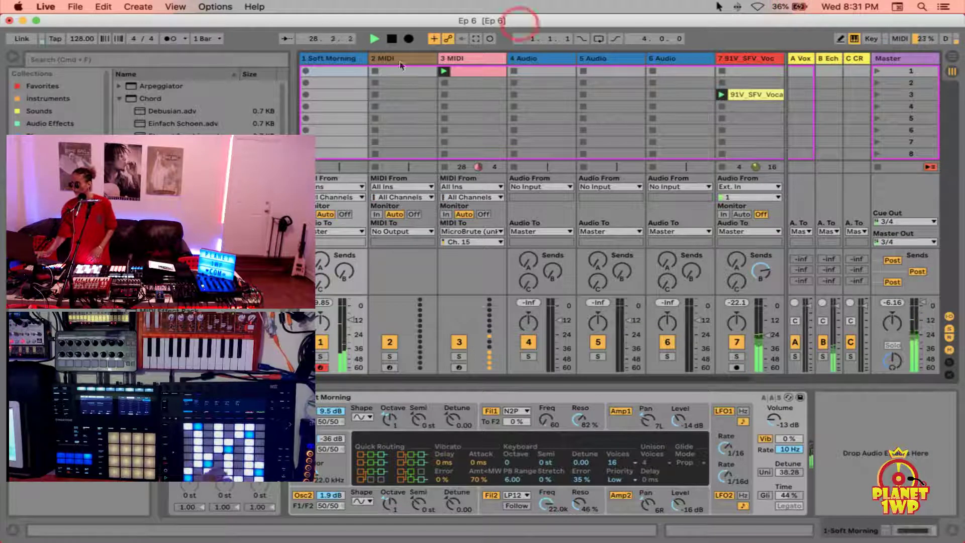
click(475, 39)
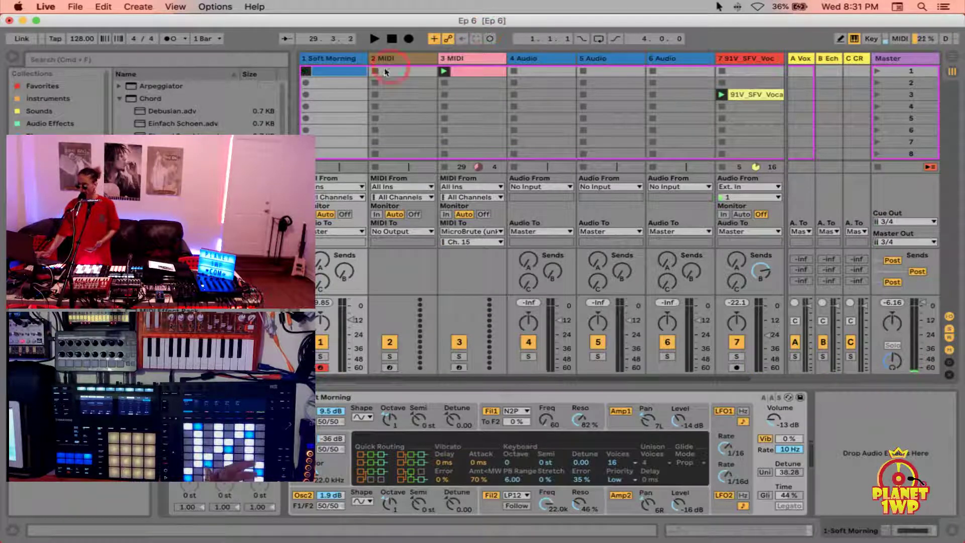
Open the captured Soft Morning clip's notes, examine the looped section from bar 26, and launch the clip
double_click(347, 70)
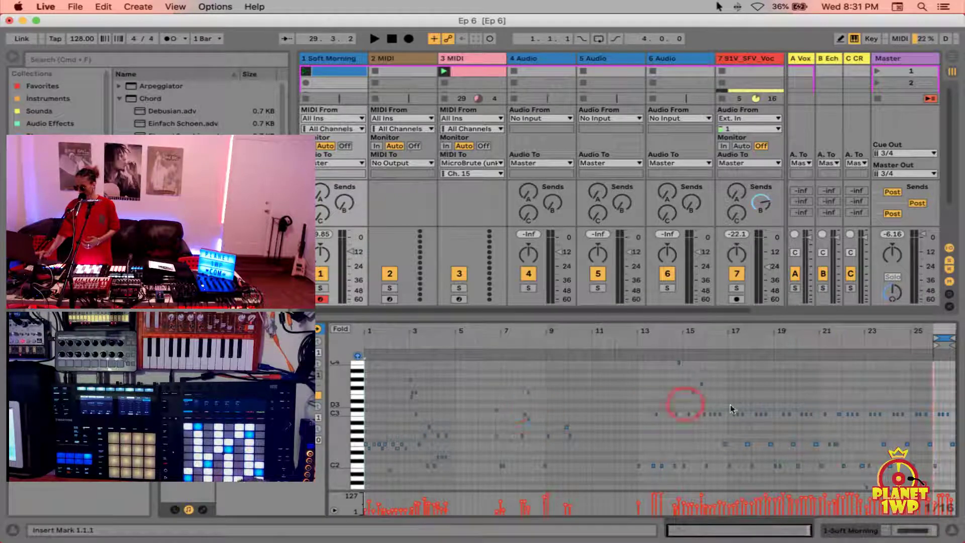
drag(935, 341, 896, 388)
scroll(896, 389, left, 2)
scroll(896, 388, right, 2)
scroll(896, 388, up, 1)
click(305, 72)
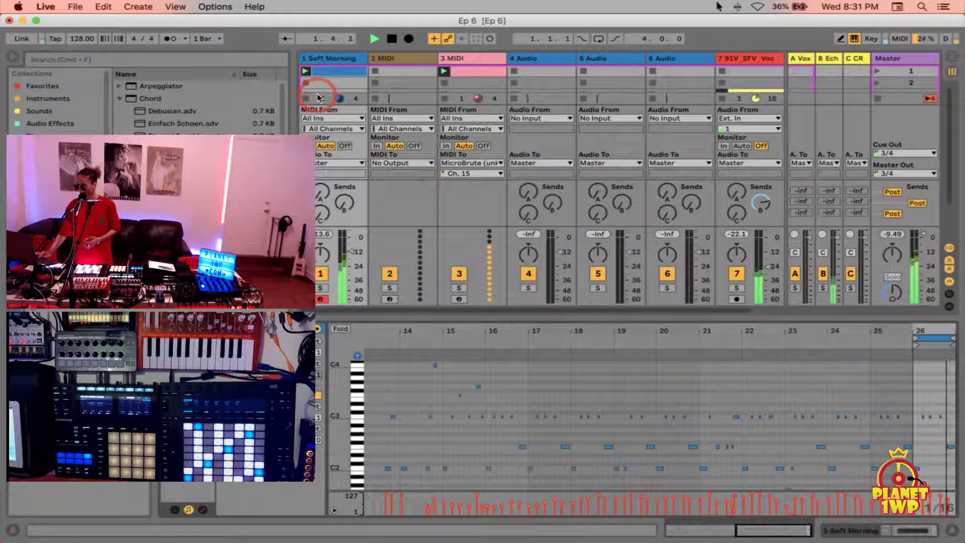
Crop the captured Soft Morning clip to its looped bar at bar 26
click(903, 354)
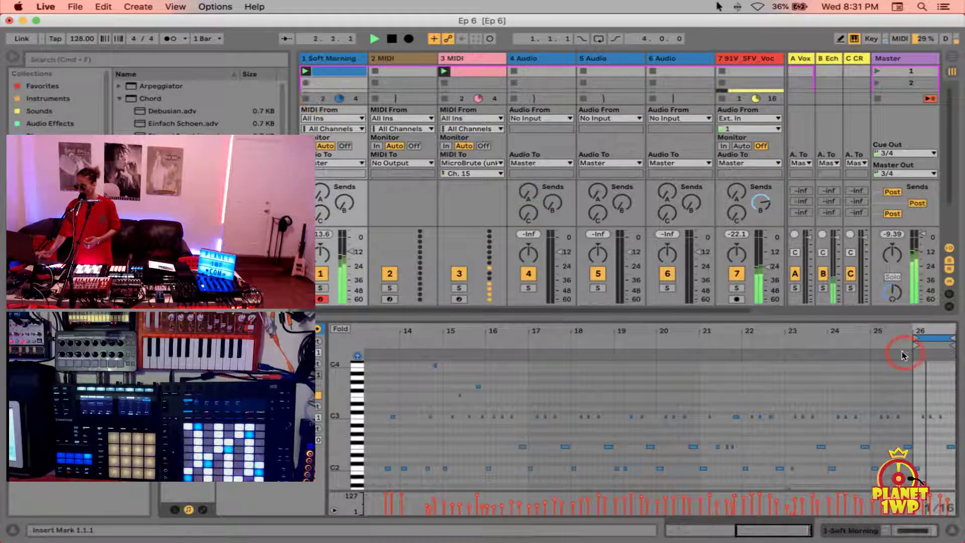
right_click(921, 370)
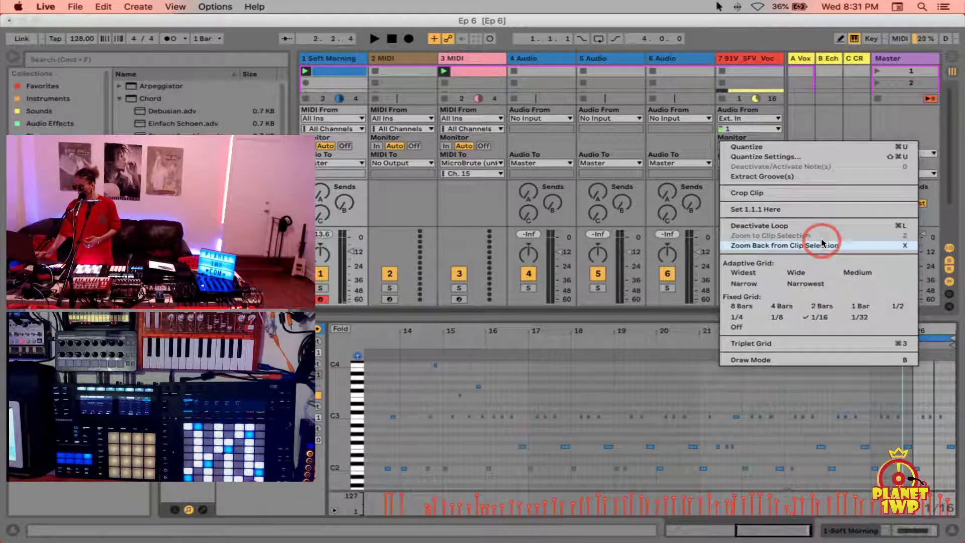
click(801, 194)
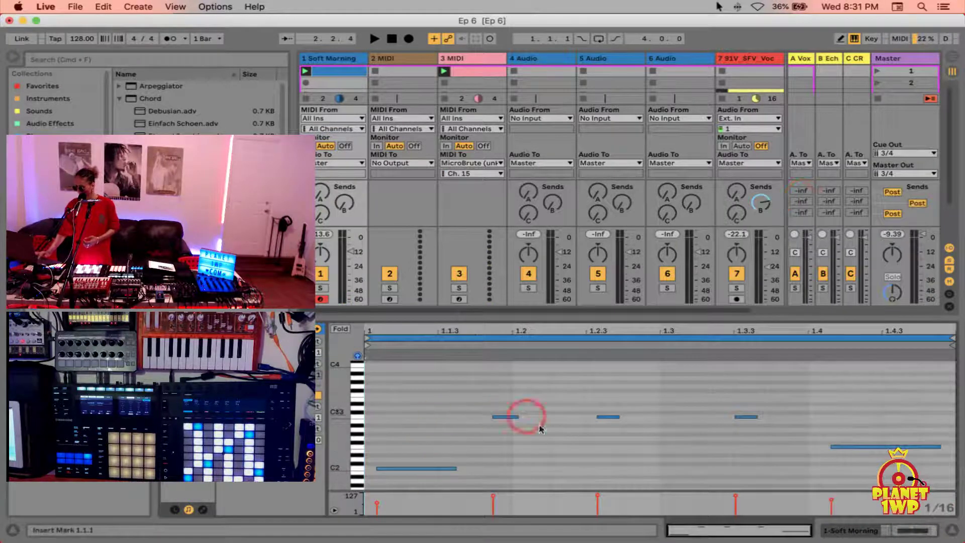
Quantize all notes in the Soft Morning clip and play it back
click(669, 403)
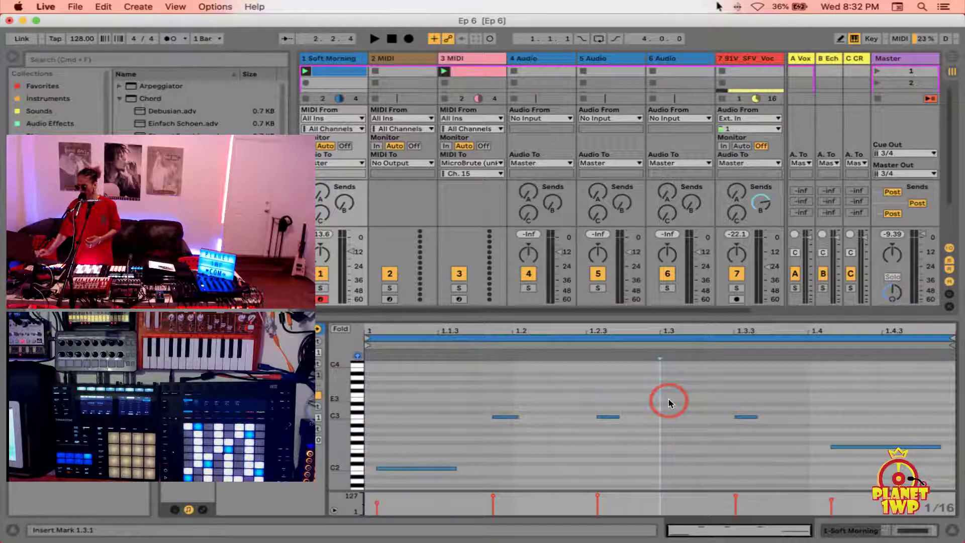
key(super+a)
key(super+u)
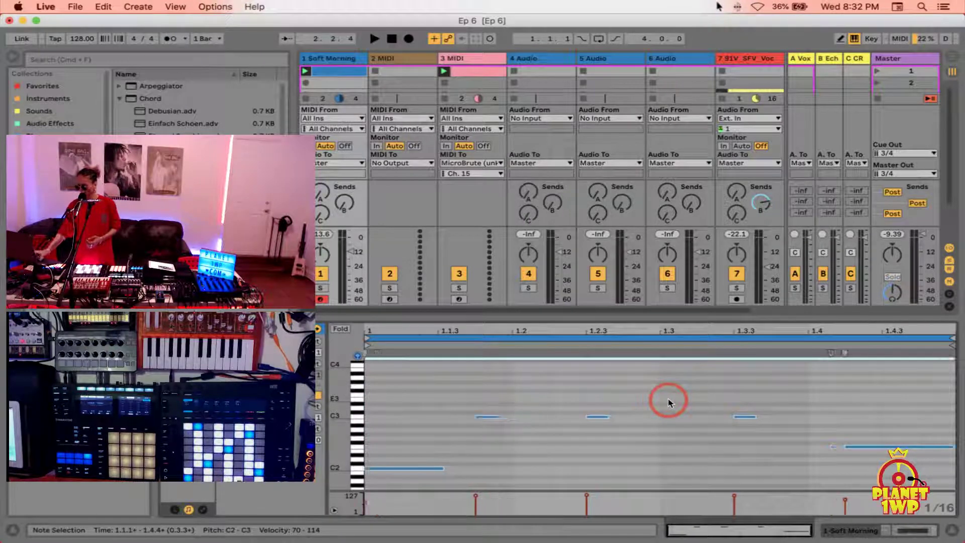
key(space)
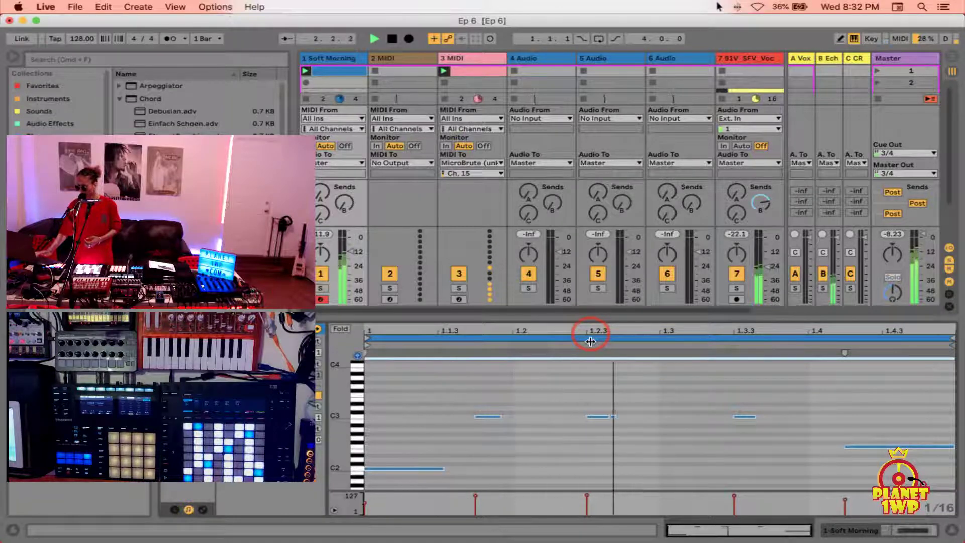
key(space)
Remove a trial B2 note at 1.2.2 and lower the velocity of the C3 note at 1.1.4 to 65
double_click(556, 420)
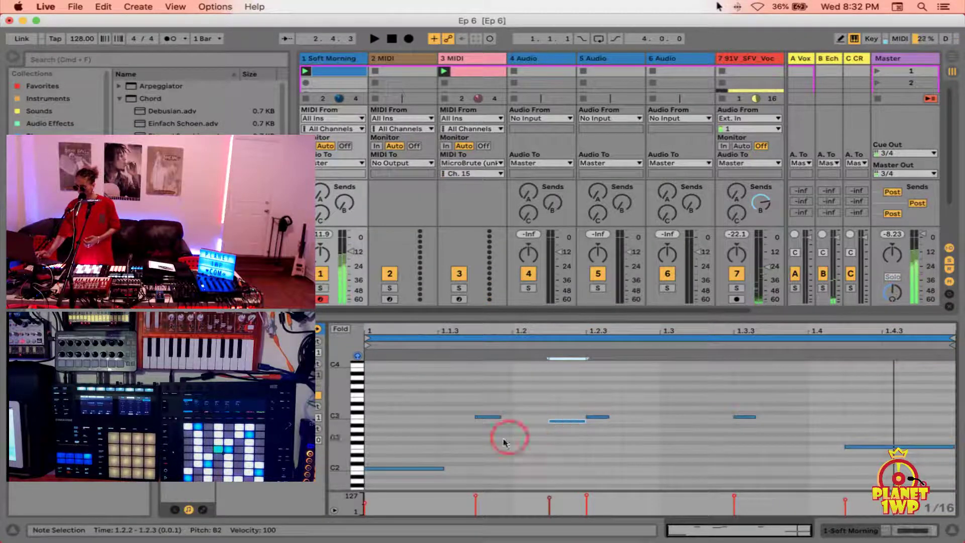
key(Delete)
drag(477, 498, 476, 504)
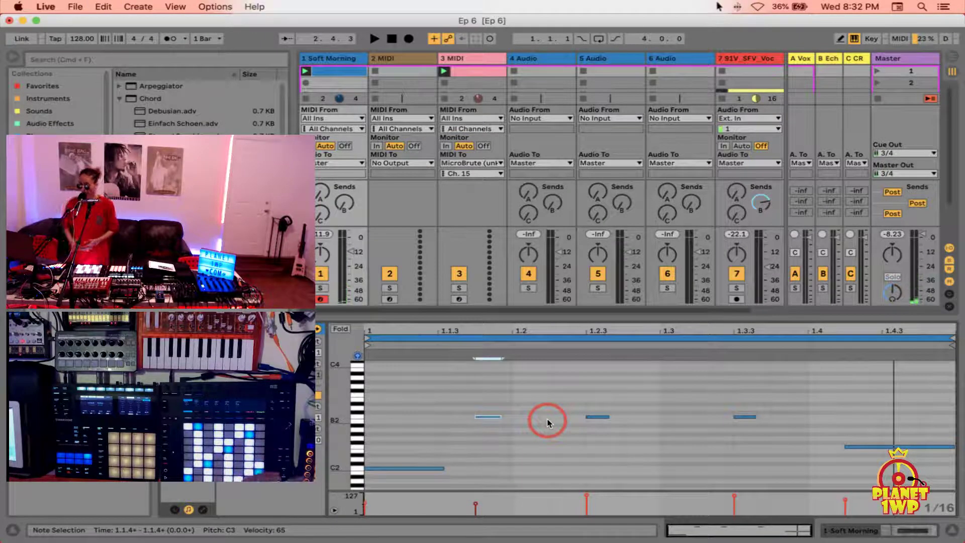
Solo the Soft Morning track and play its edited clip on its own
click(368, 310)
click(322, 289)
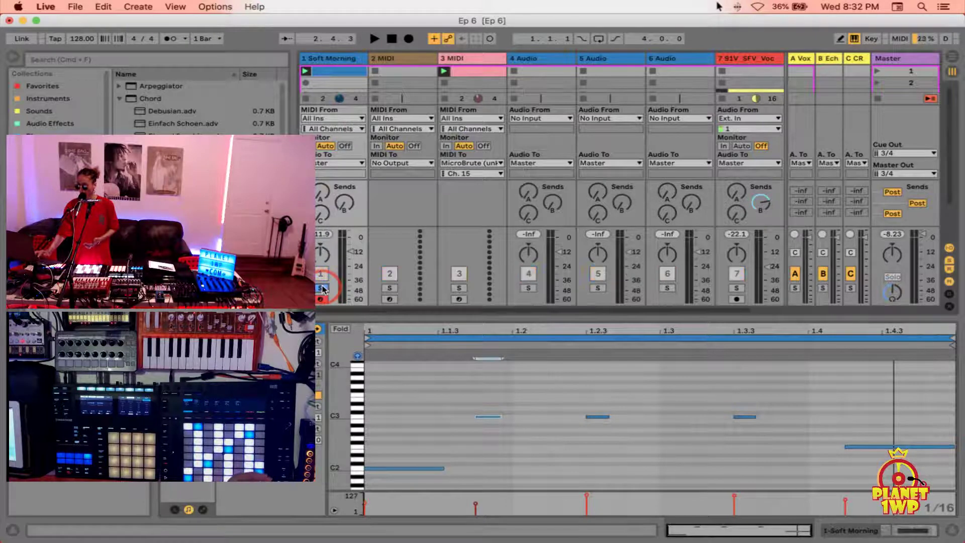
key(space)
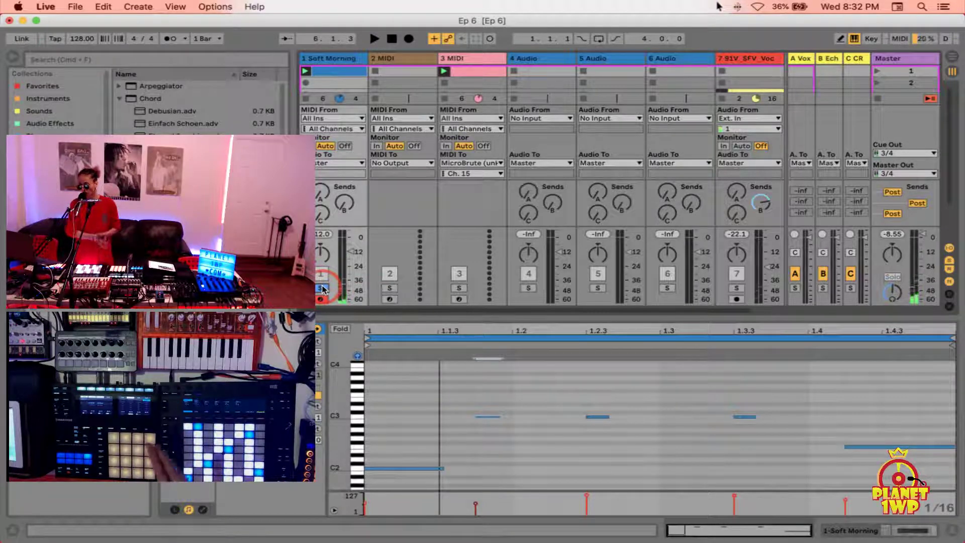
click(321, 288)
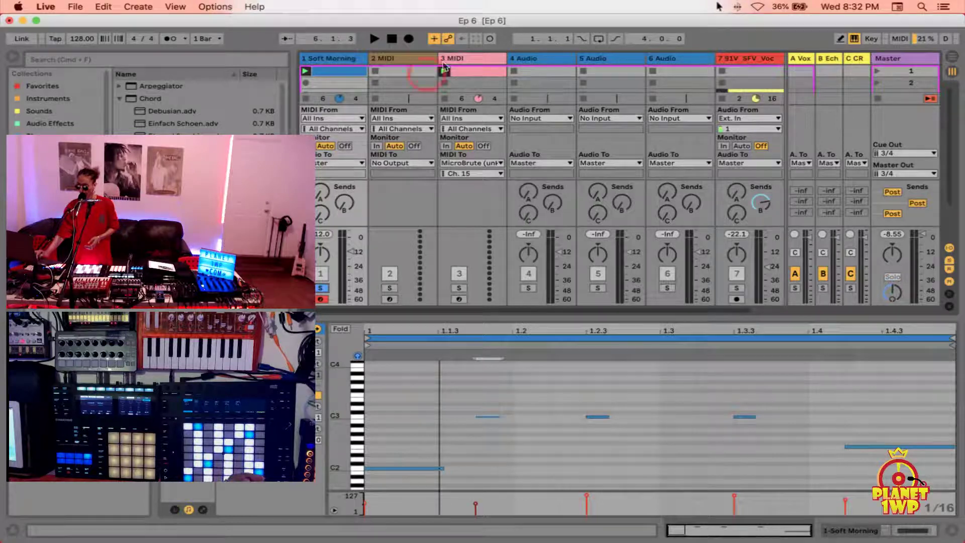
Show the Soft Morning track's devices, then return to its clip's notes to compare them with the chord effect
click(347, 58)
click(457, 377)
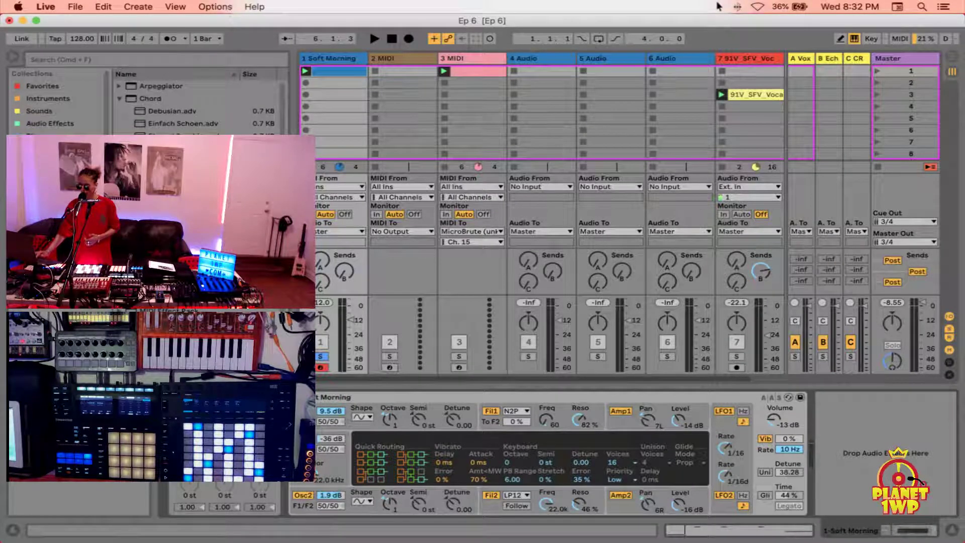
double_click(350, 71)
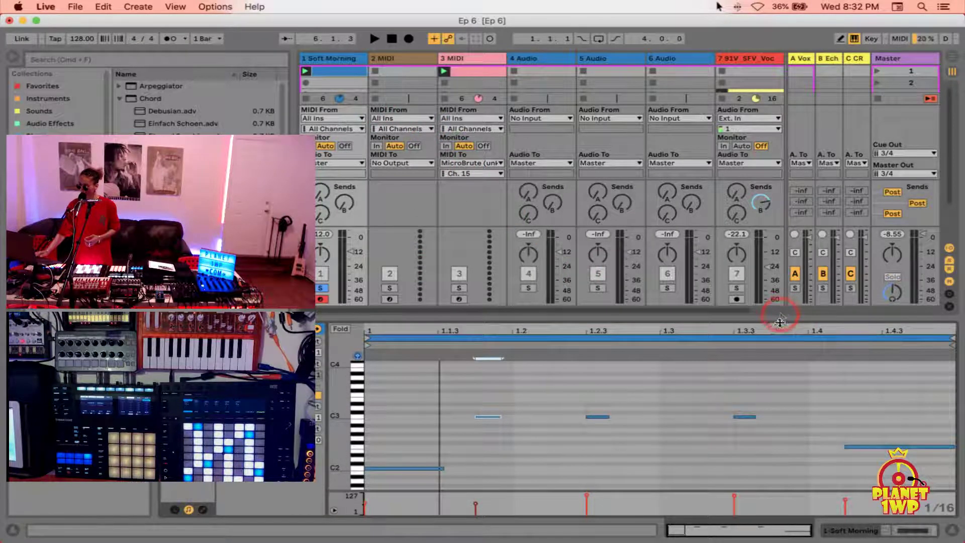
drag(779, 331, 769, 392)
Set the 2 MIDI track's MIDI input to 1-Soft Morning
click(427, 71)
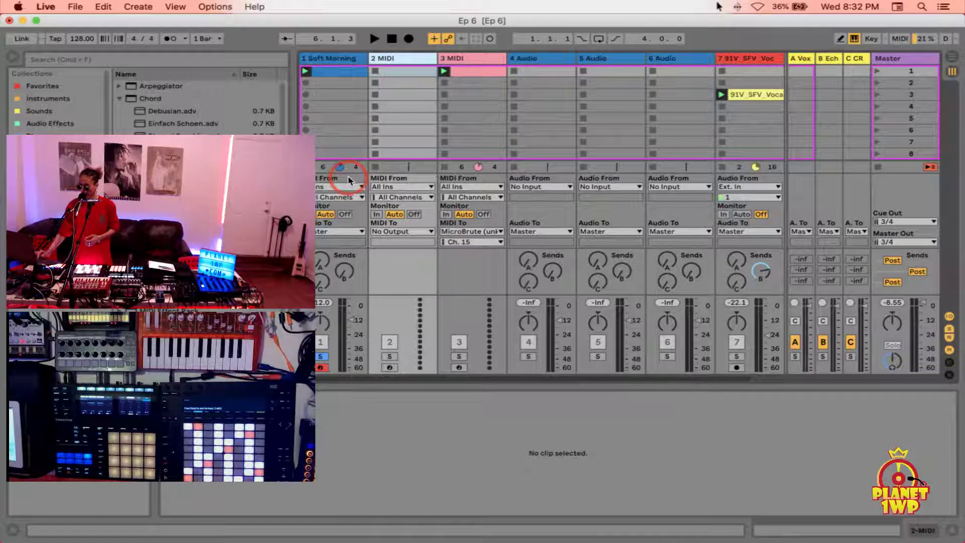
click(323, 77)
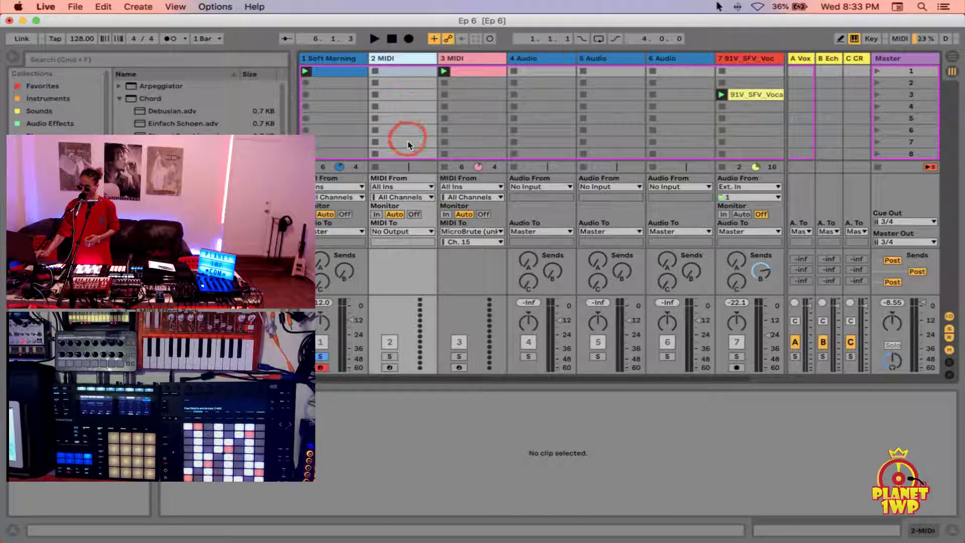
click(402, 187)
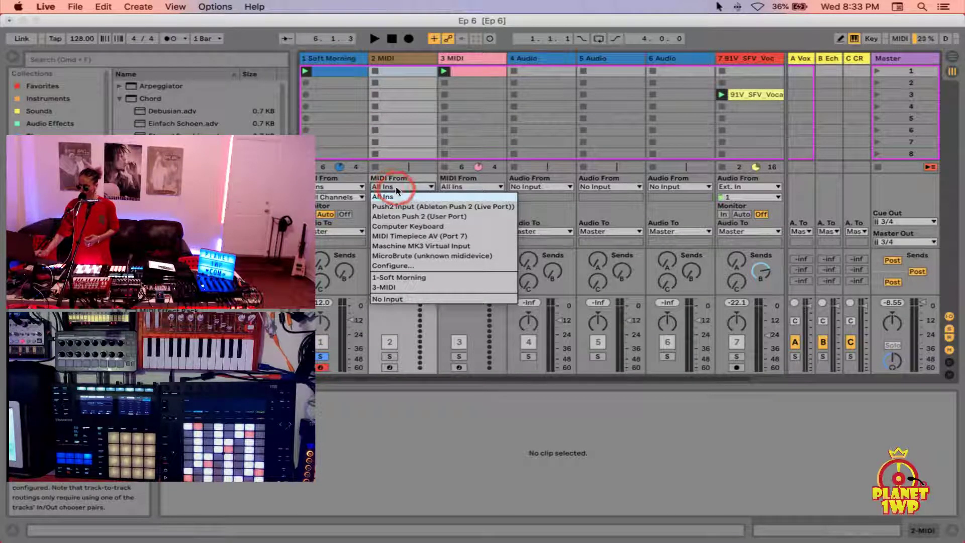
click(402, 277)
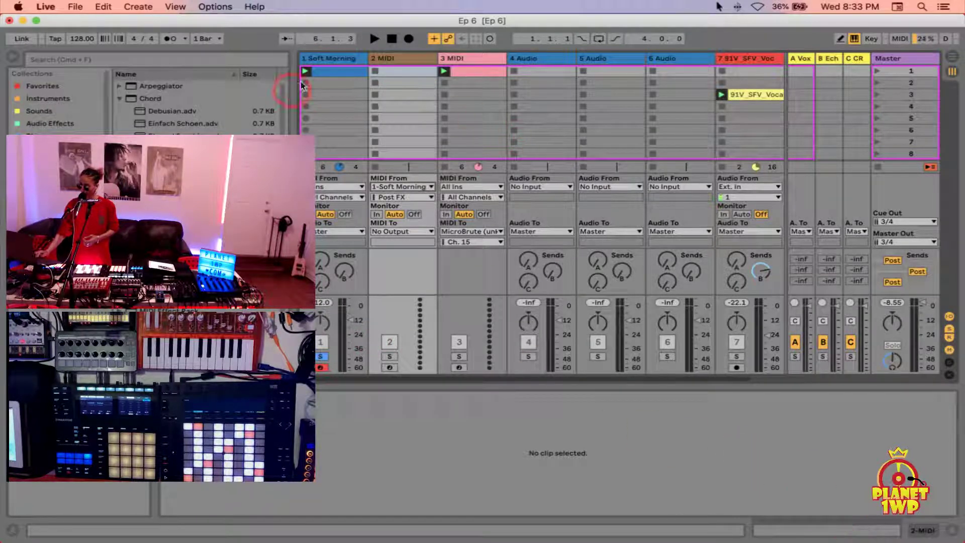
Arm the 2 MIDI track and record four bars of Soft Morning's chord output into its first clip slot
click(332, 71)
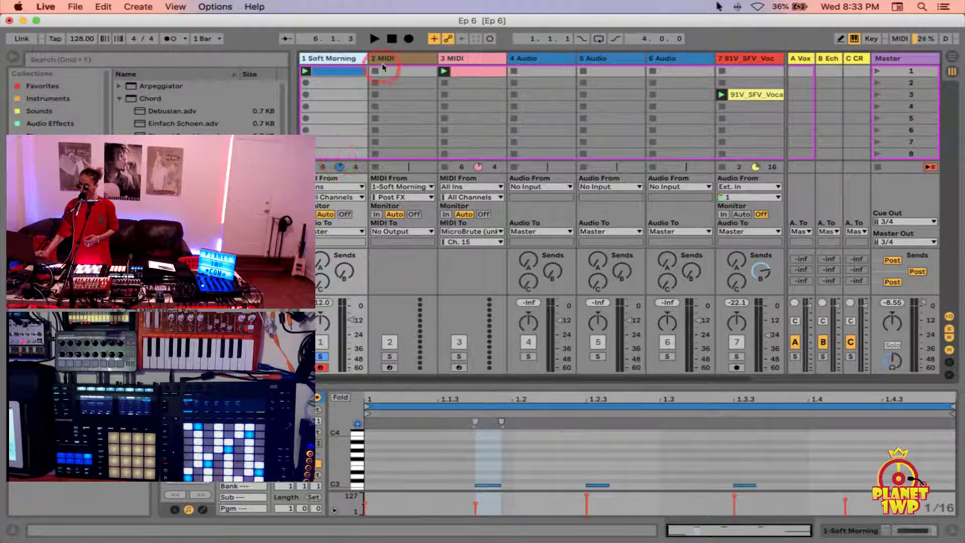
click(390, 368)
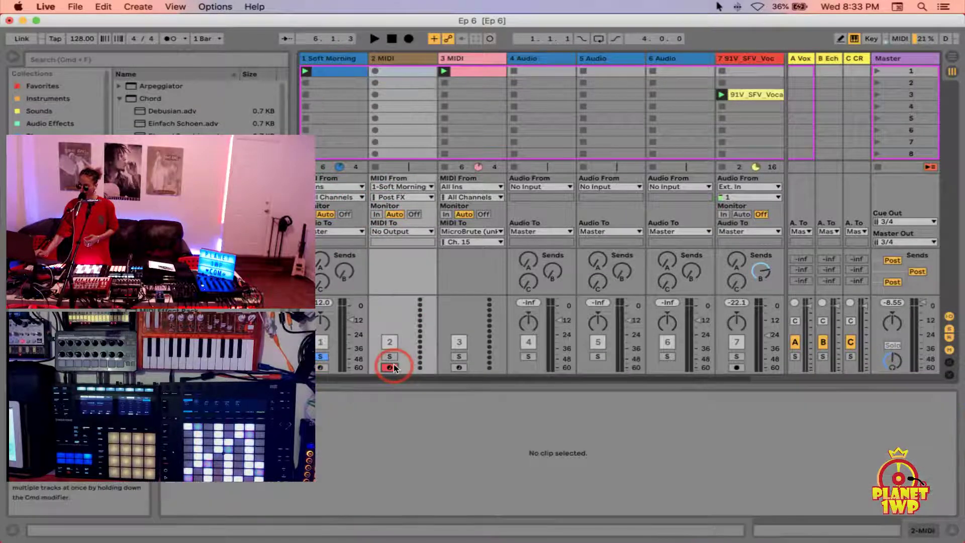
click(375, 71)
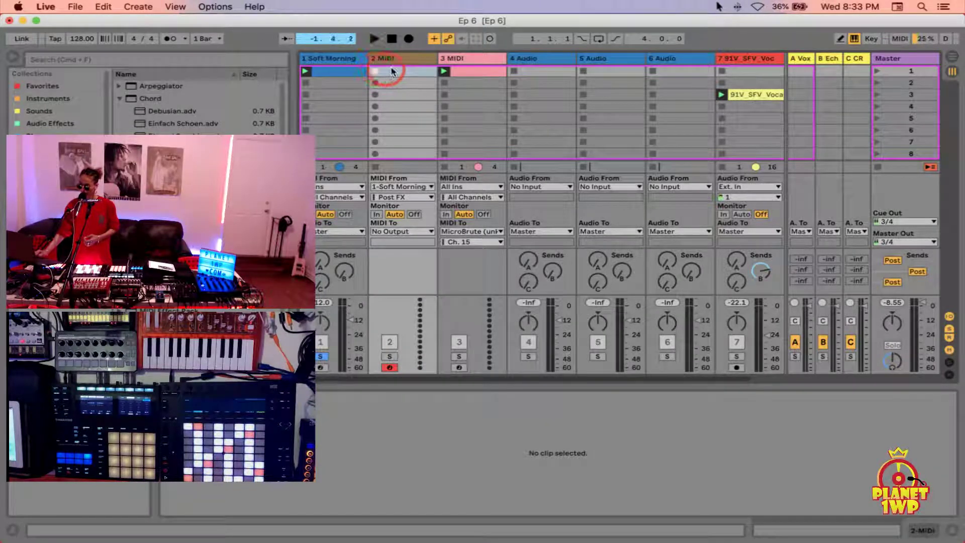
click(405, 137)
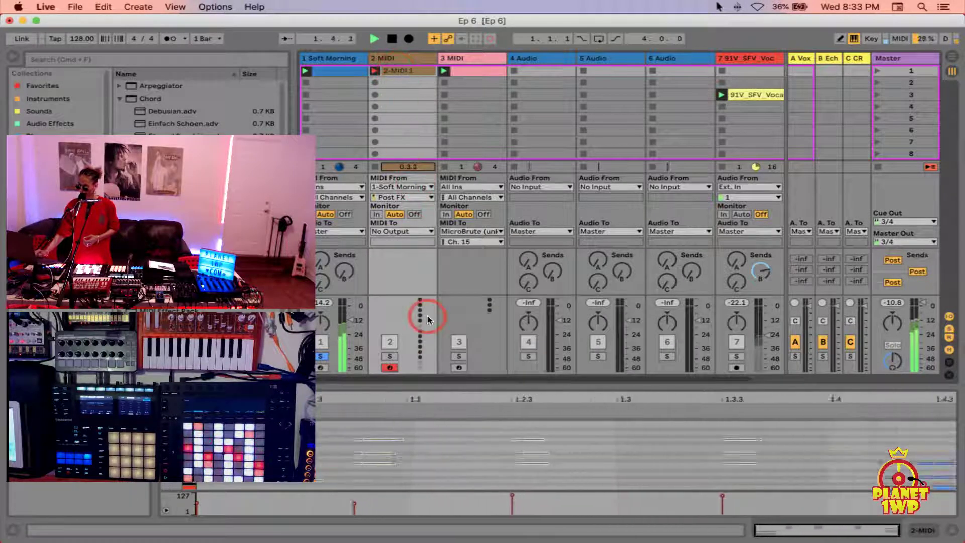
drag(411, 395, 394, 250)
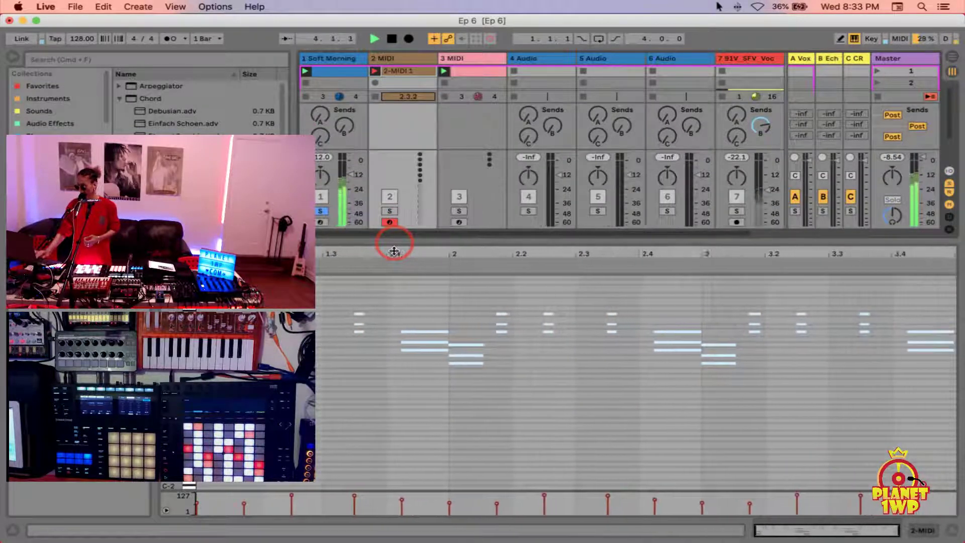
key(space)
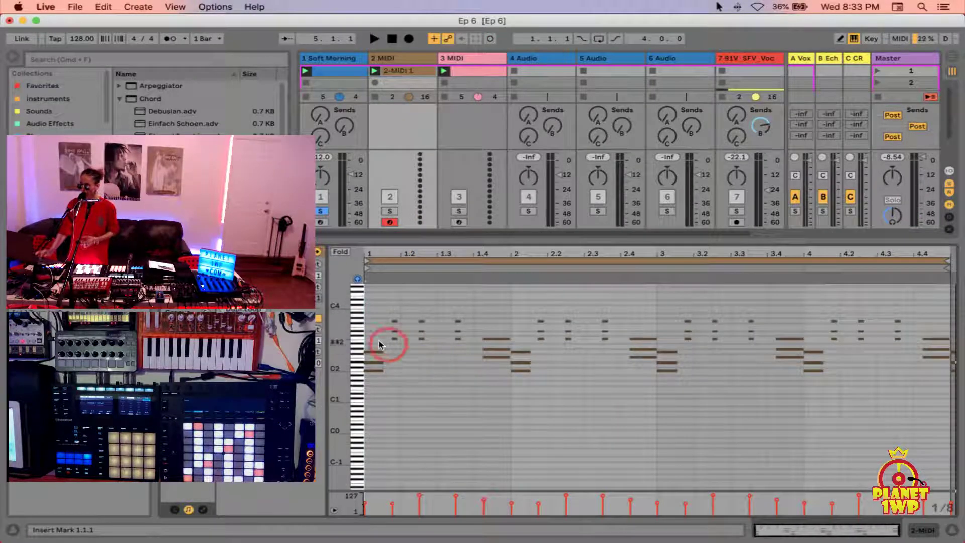
Transpose the three-note chord at 1.3.3 in the 2-MIDI 1 clip down to F2–C3 and play the clip
drag(344, 345, 342, 356)
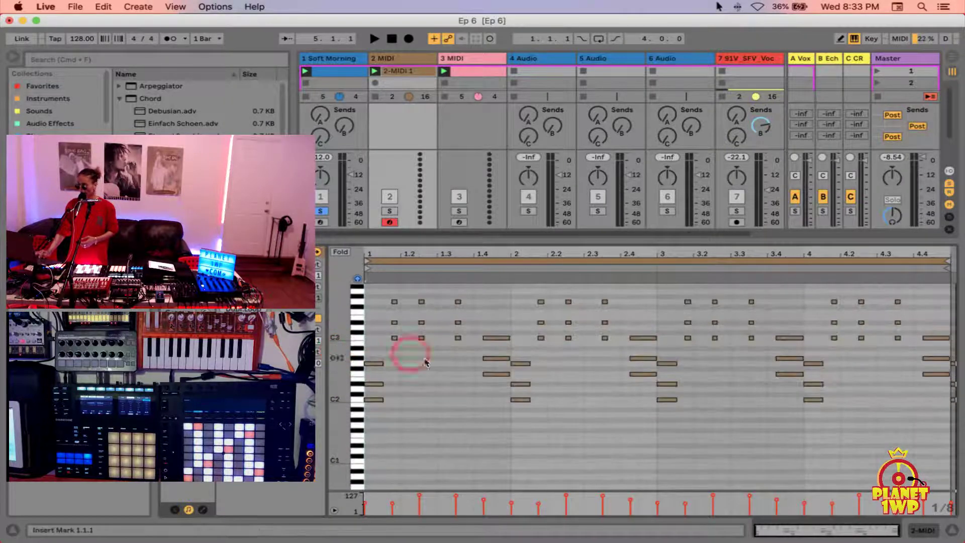
click(492, 385)
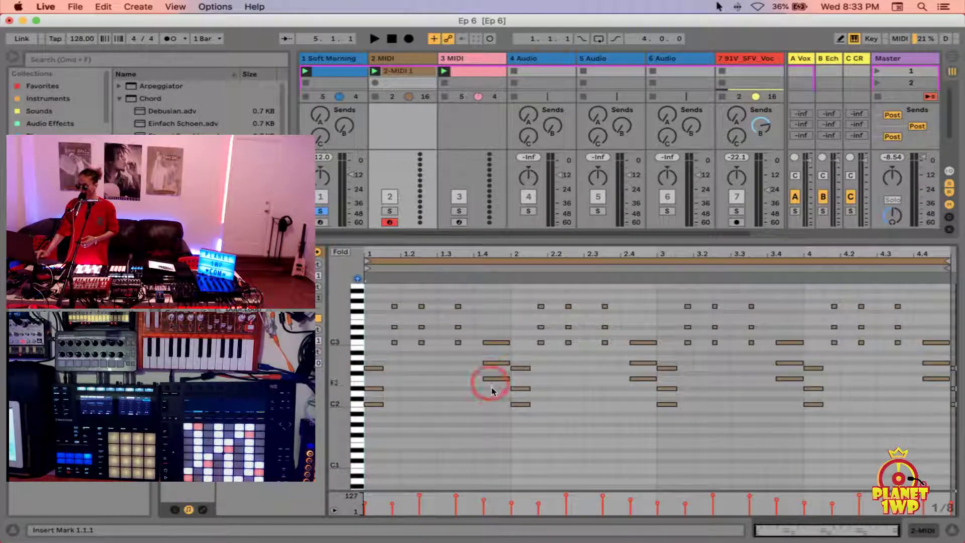
drag(470, 291, 454, 362)
key(Down)
key(Down)
key(Down)
key(Down)
key(Down)
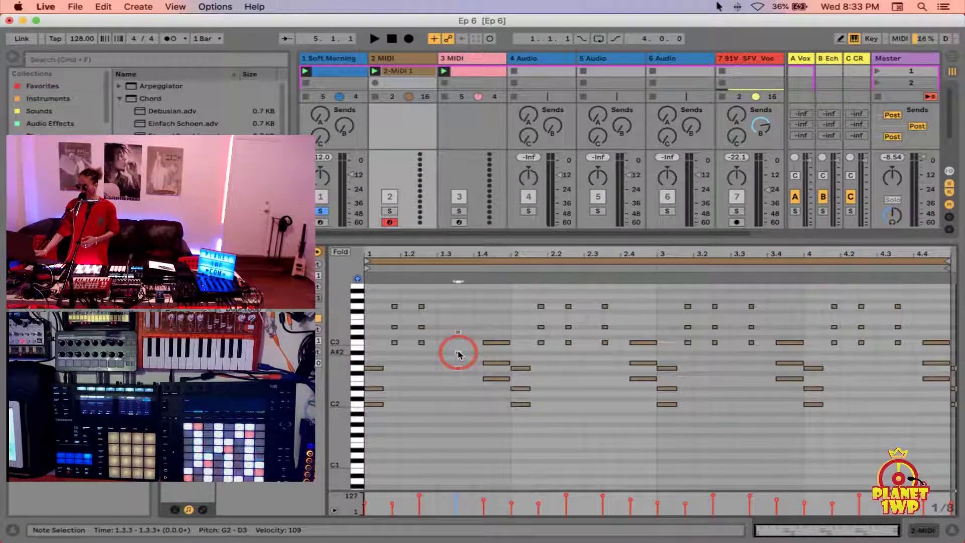
key(Down)
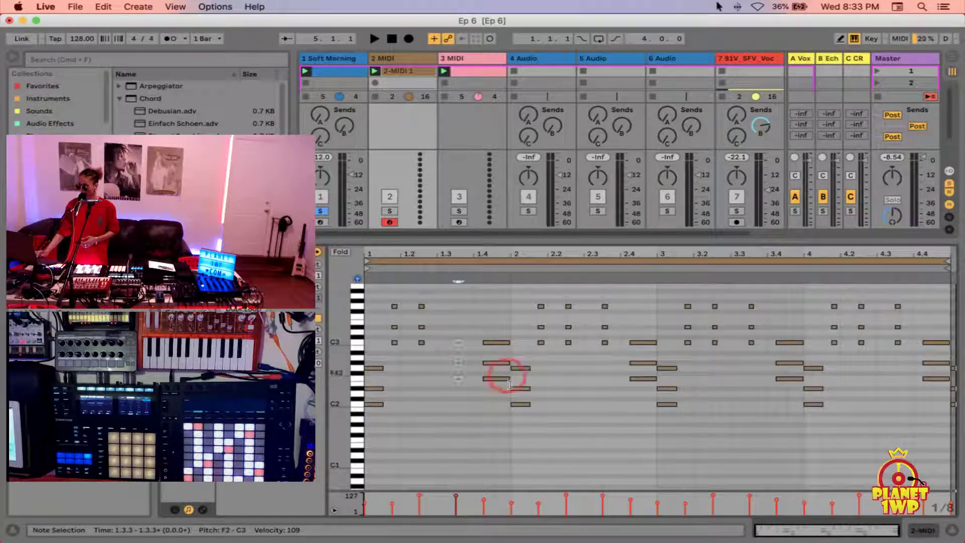
click(456, 394)
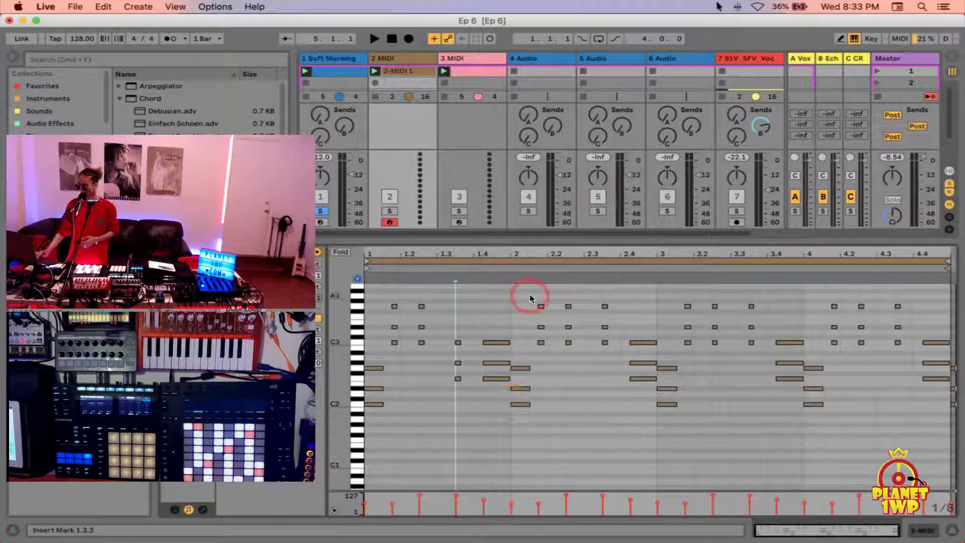
key(space)
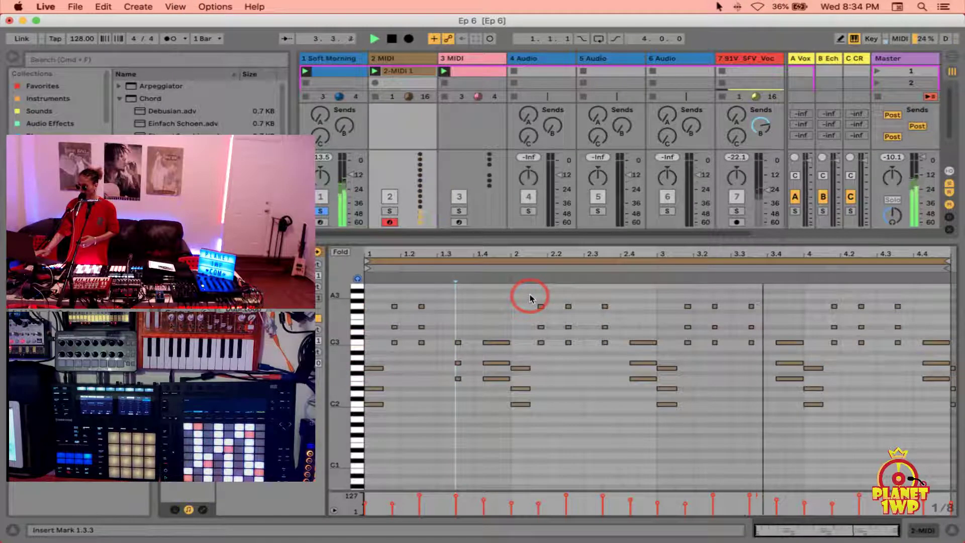
Transpose the three-note chord at 3.3.3 in the 2-MIDI 1 clip down to F2–C3 and play the clip
drag(746, 298, 759, 376)
key(Down)
key(Down)
key(Down)
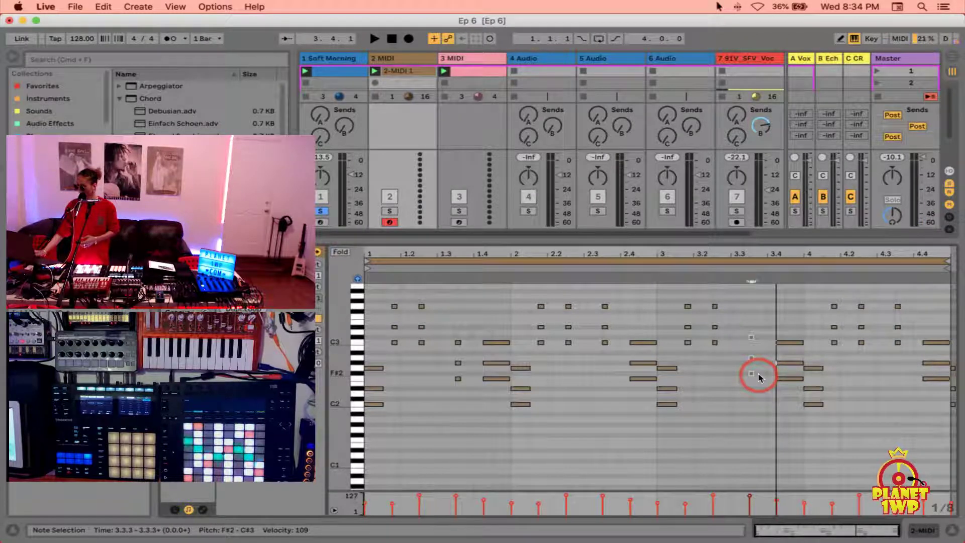
key(space)
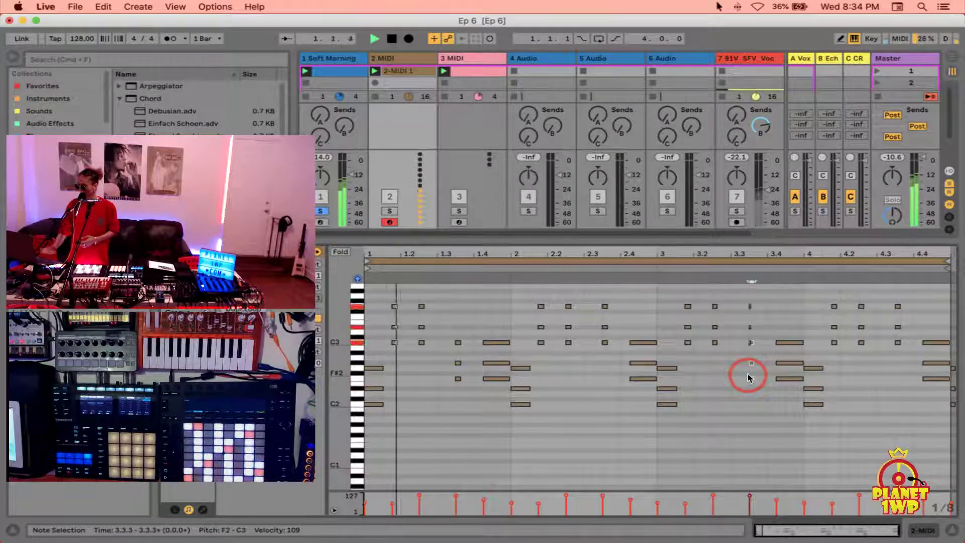
Turn off solo on the 1 Soft Morning track, listen to all tracks together and stop playback
click(324, 211)
click(323, 211)
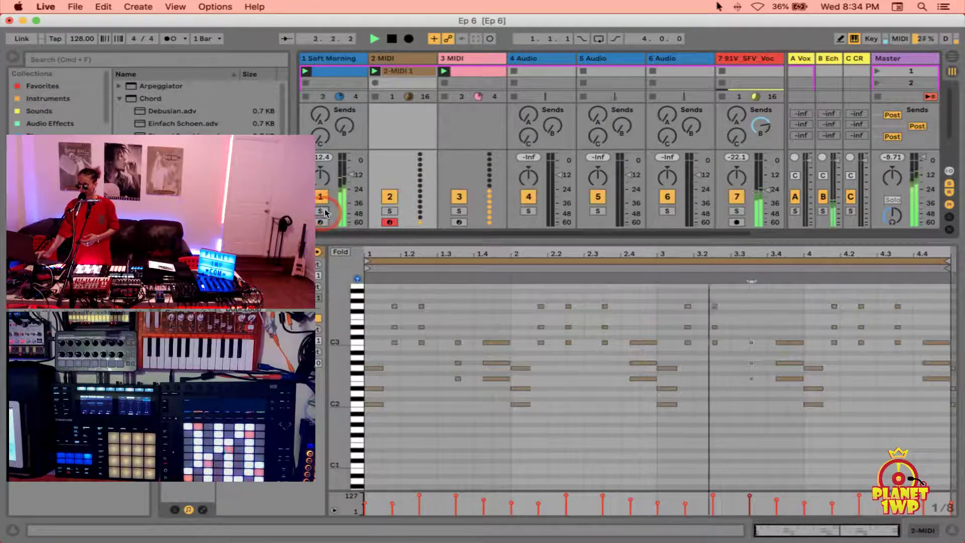
click(408, 75)
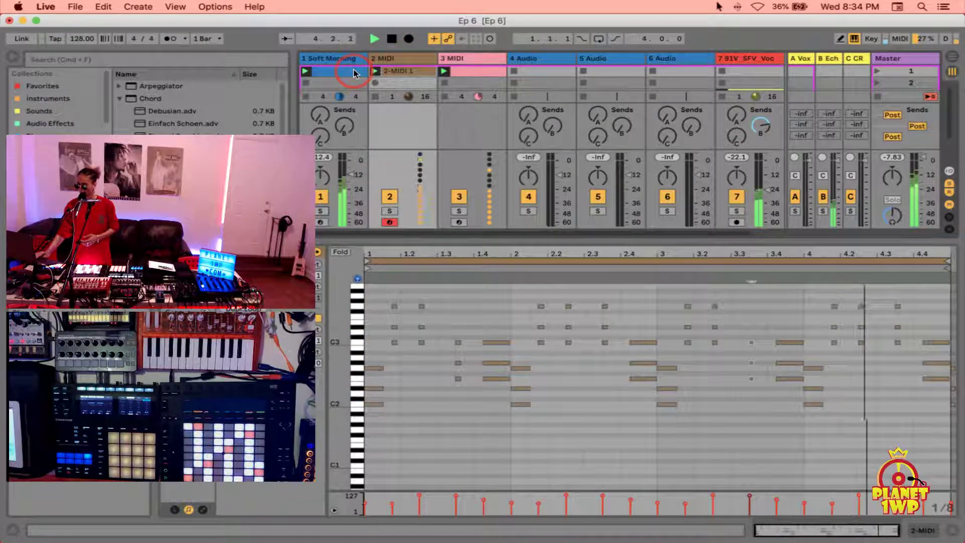
key(space)
Load the Organ5 Vibrato preset onto the 2 MIDI track, play it and lower the track volume to -20.0 dB
click(348, 70)
double_click(398, 60)
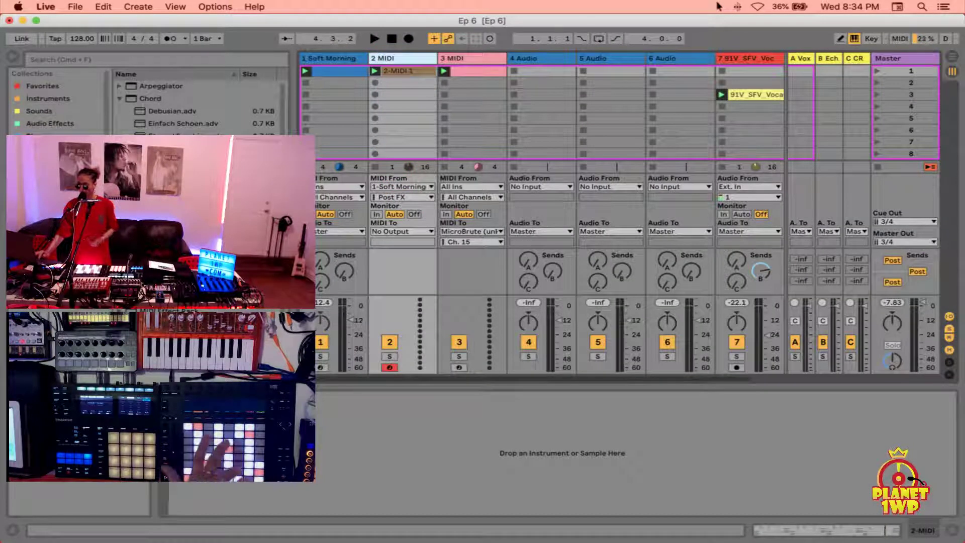
scroll(201, 106, down, 5)
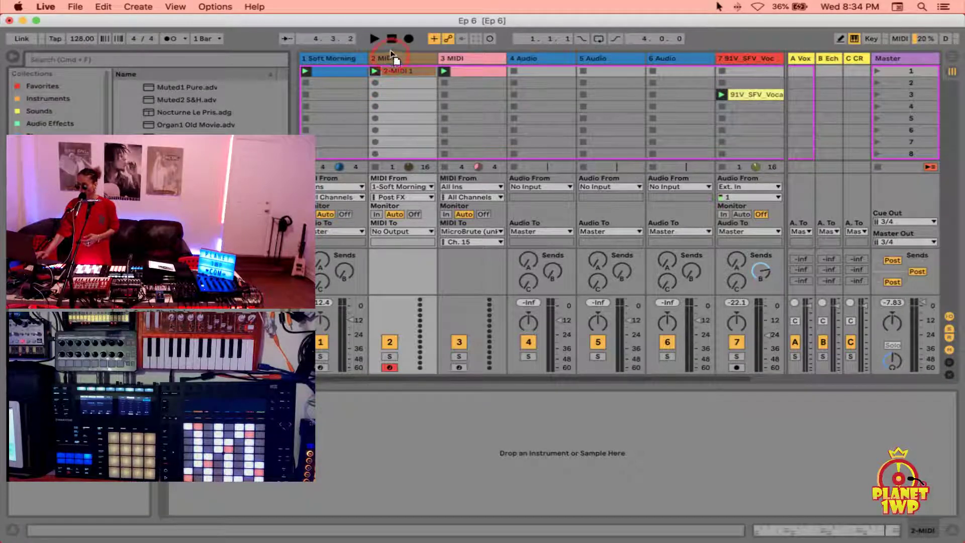
drag(392, 62, 394, 59)
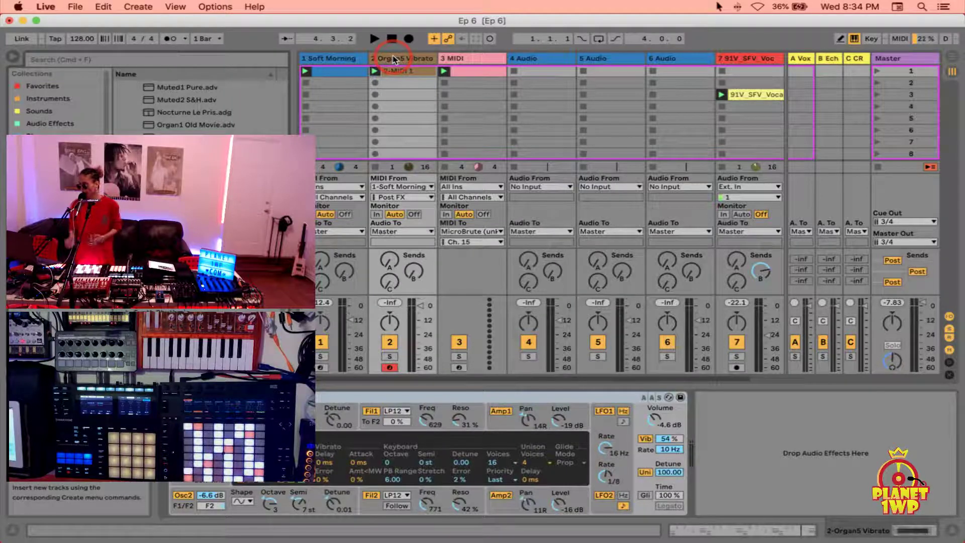
key(space)
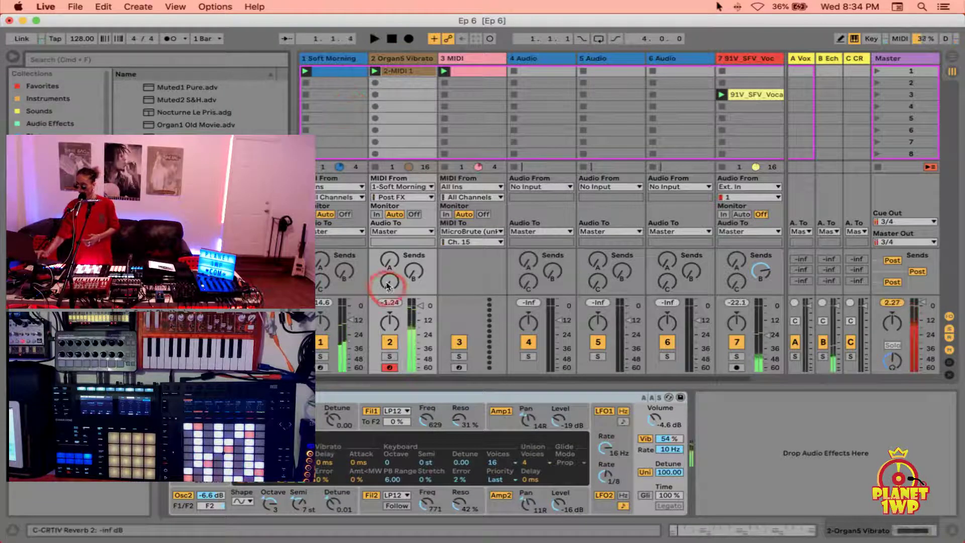
drag(416, 310, 418, 341)
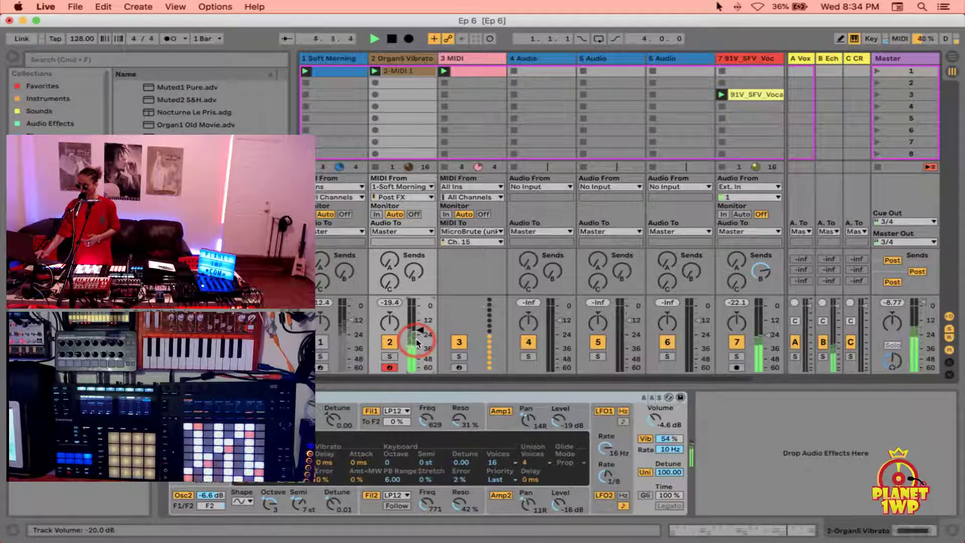
Try all notes of the 2-MIDI 1 clip in different octaves during playback, ending at C0–G1
double_click(416, 69)
click(562, 398)
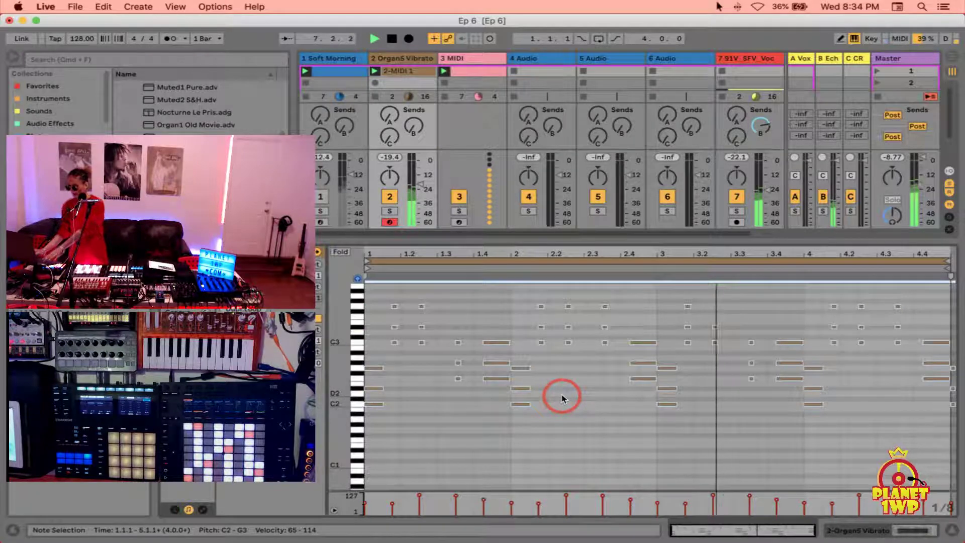
key(shift+Up)
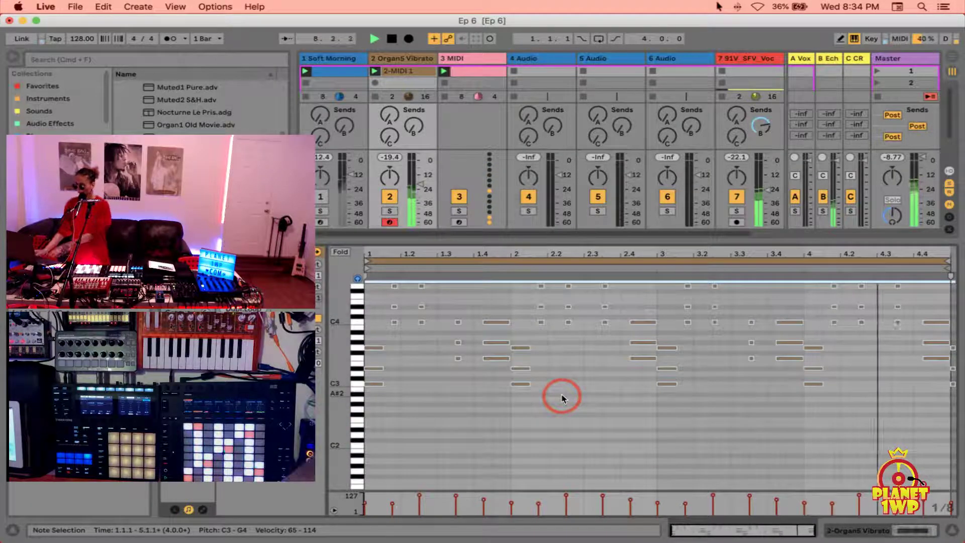
key(shift+Down)
key(shift+Down)
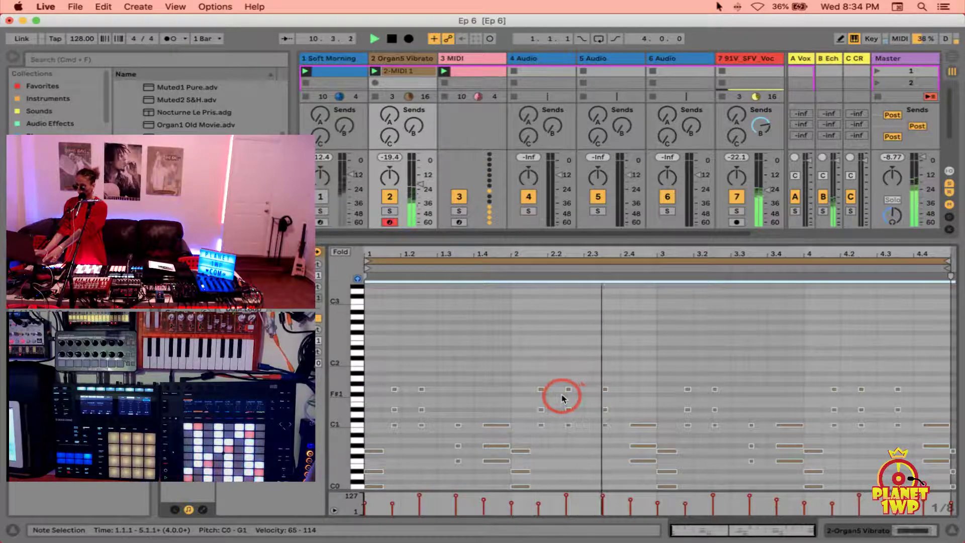
key(shift+Down)
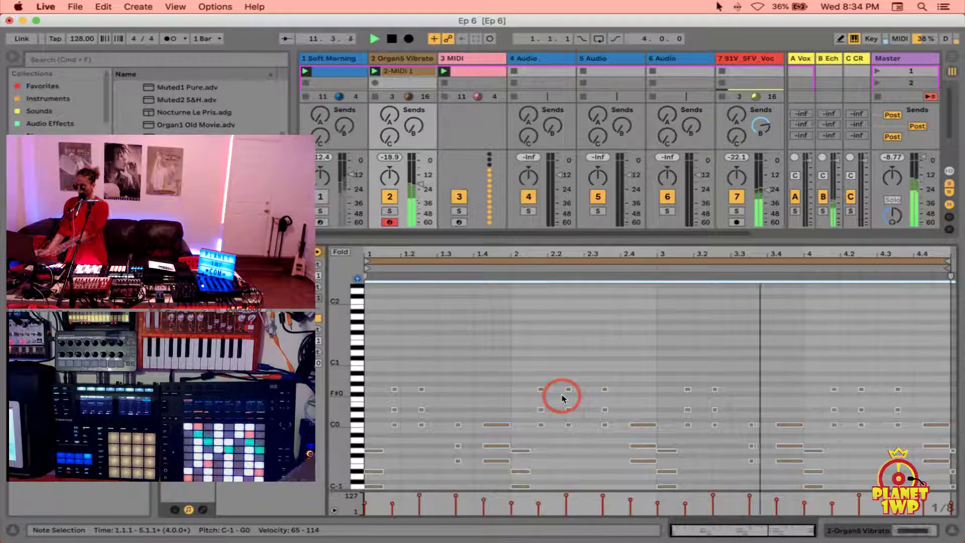
key(shift+Down)
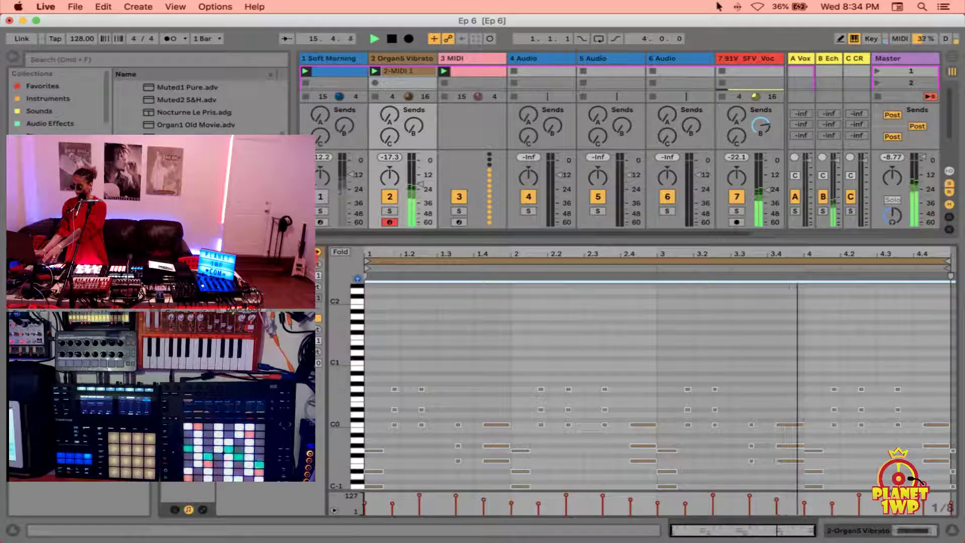
key(shift+Up)
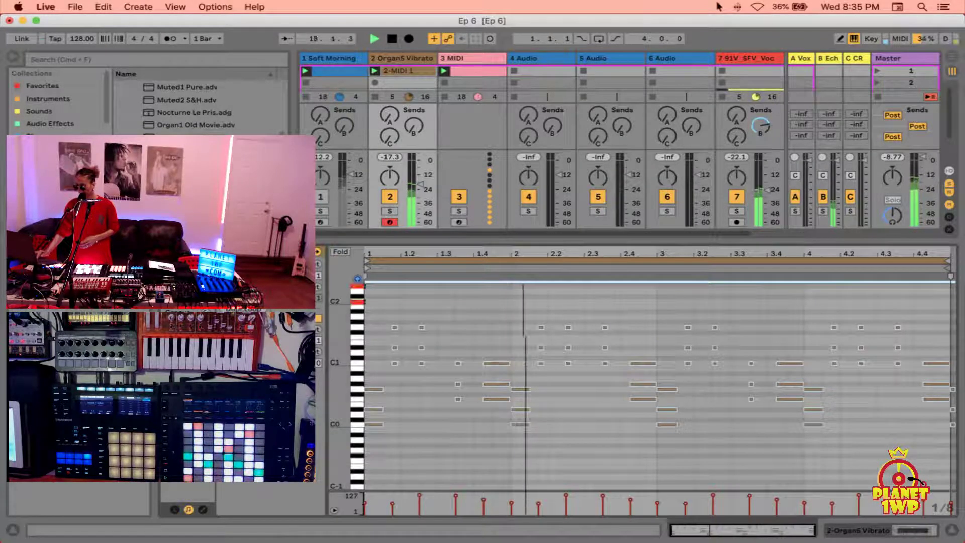
Replace track 2's instrument with the Soft Morning preset and transpose all notes of the 2-MIDI 1 clip up to C3–G4
key(Return)
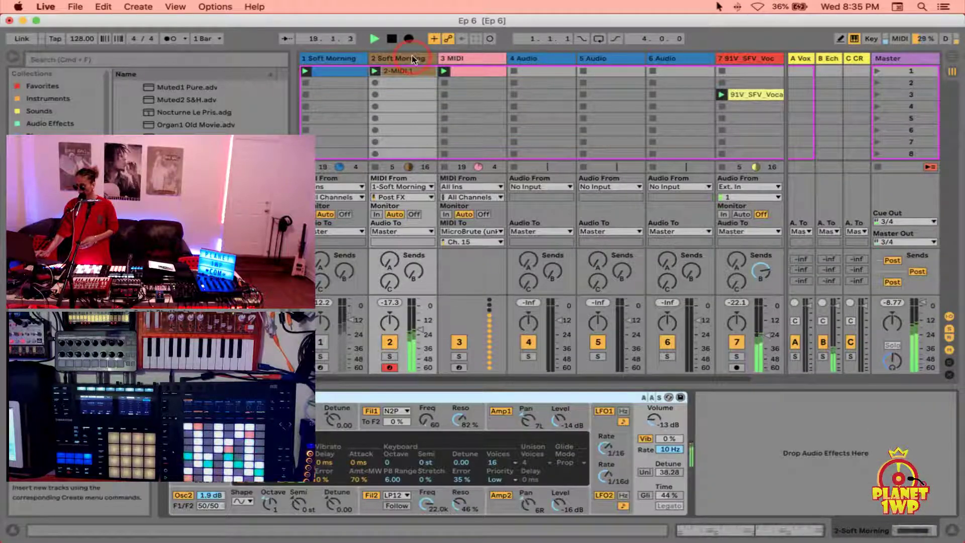
click(402, 69)
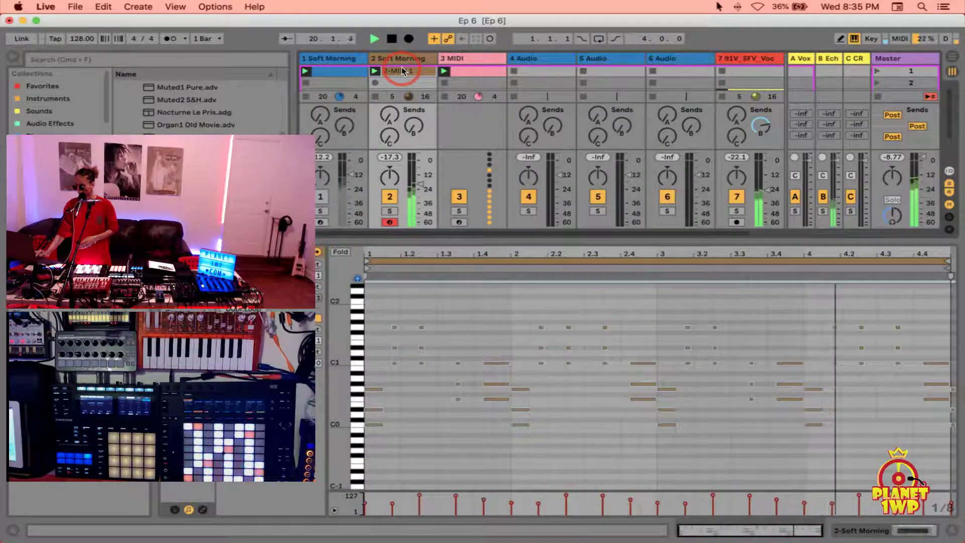
click(444, 330)
key(super+a)
key(shift+Up)
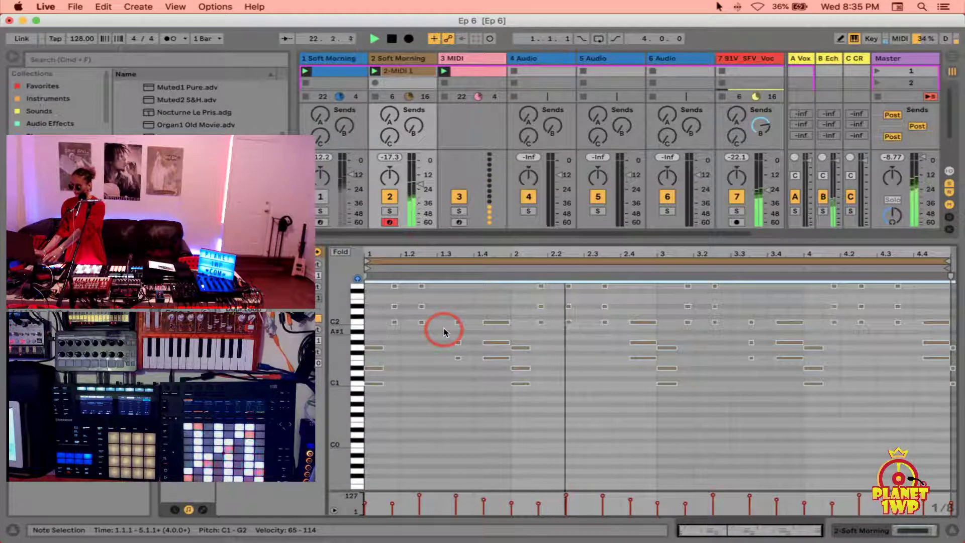
key(shift+Up)
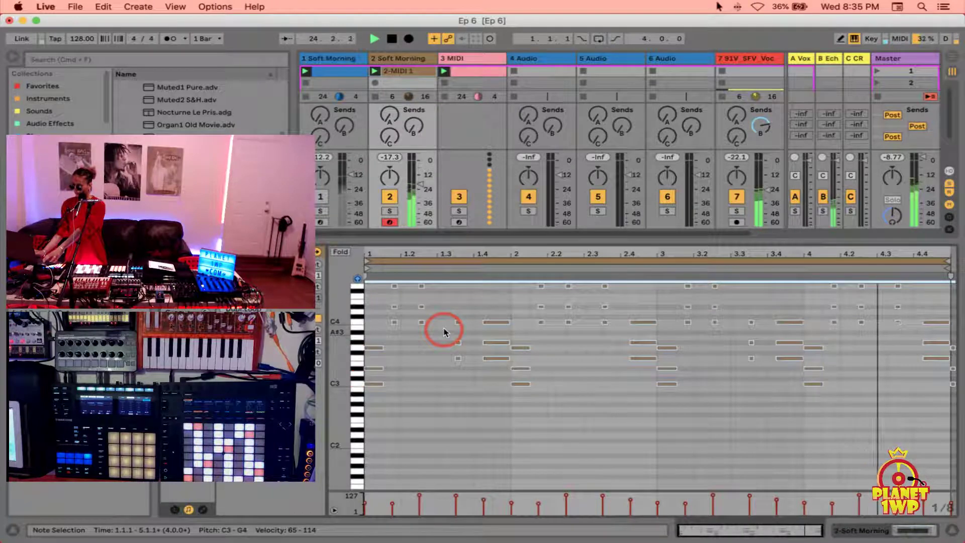
Raise the volume of the 2 Soft Morning track and add a Saturator audio effect to it
mouse_move(421, 190)
mouse_down()
mouse_move(418, 172)
mouse_move(417, 183)
mouse_up()
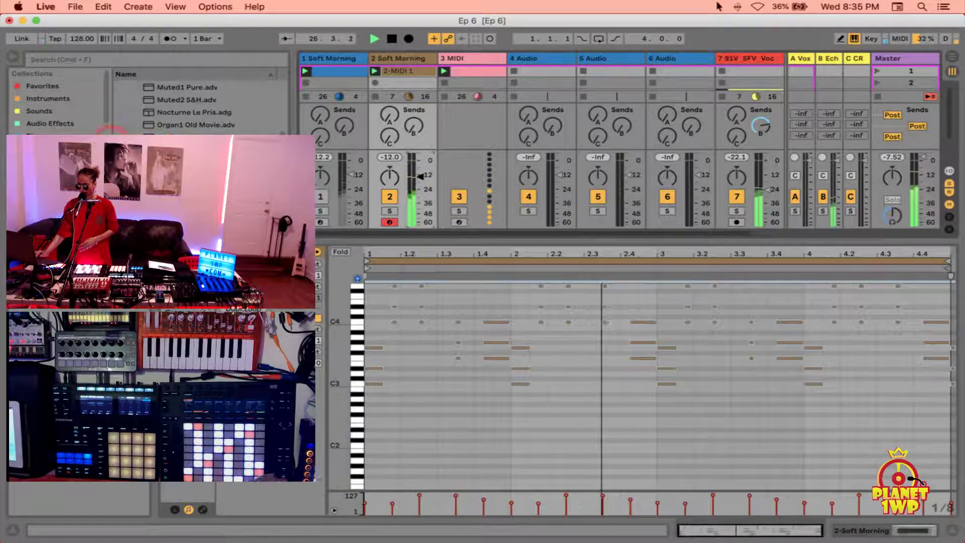
click(45, 125)
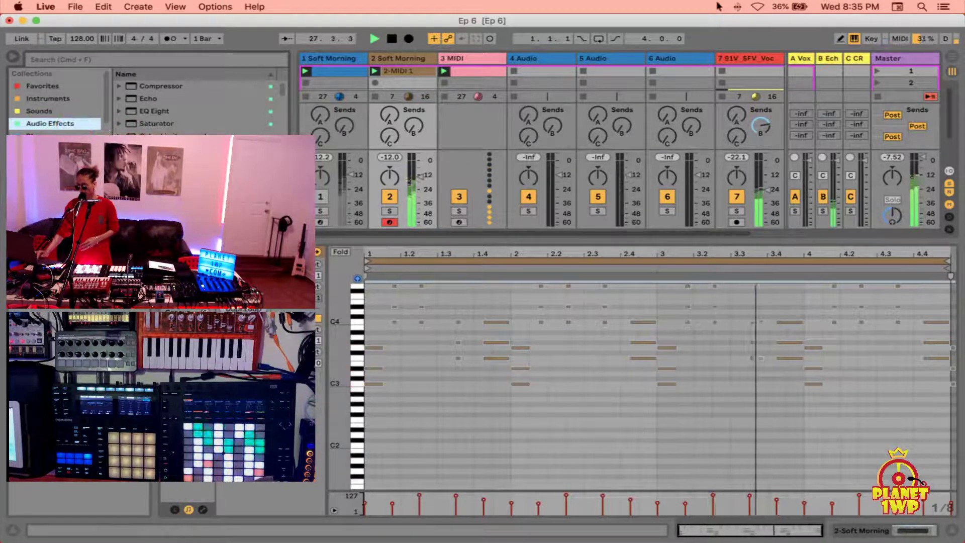
click(134, 123)
drag(133, 124, 395, 62)
click(900, 525)
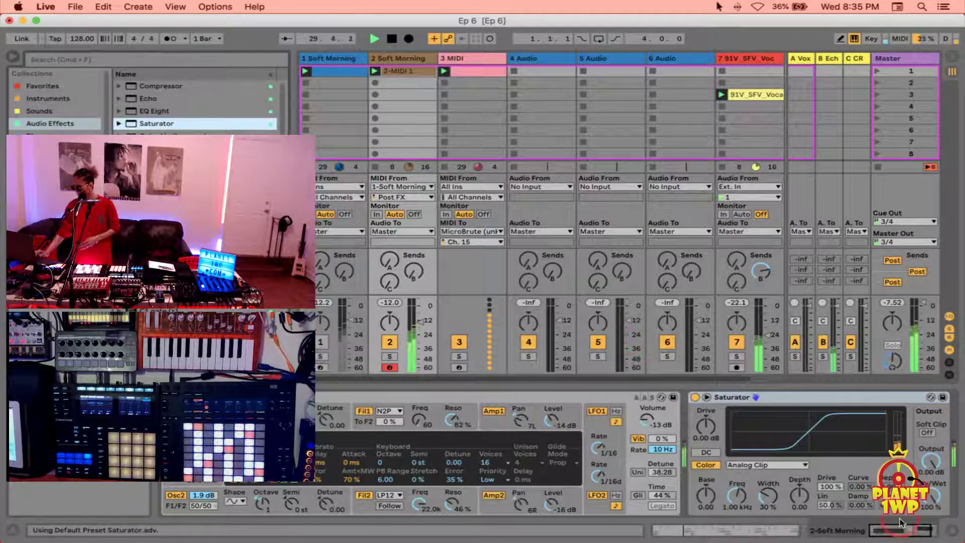
Set the Saturator to 83.3% Dry/Wet, 198 Hz Freq, -17.1 Base and -3.43 dB Drive, and raise the track's send B
drag(936, 496, 936, 503)
click(751, 499)
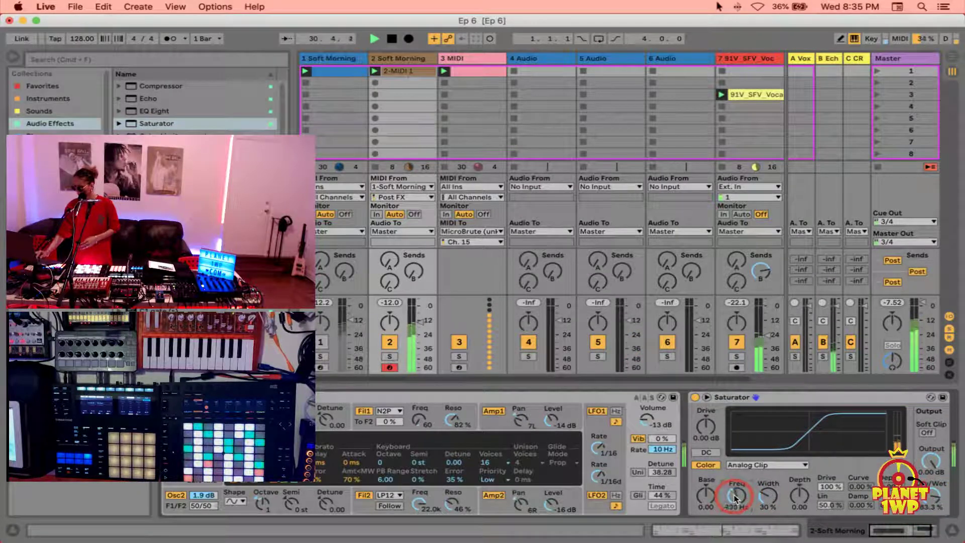
click(711, 424)
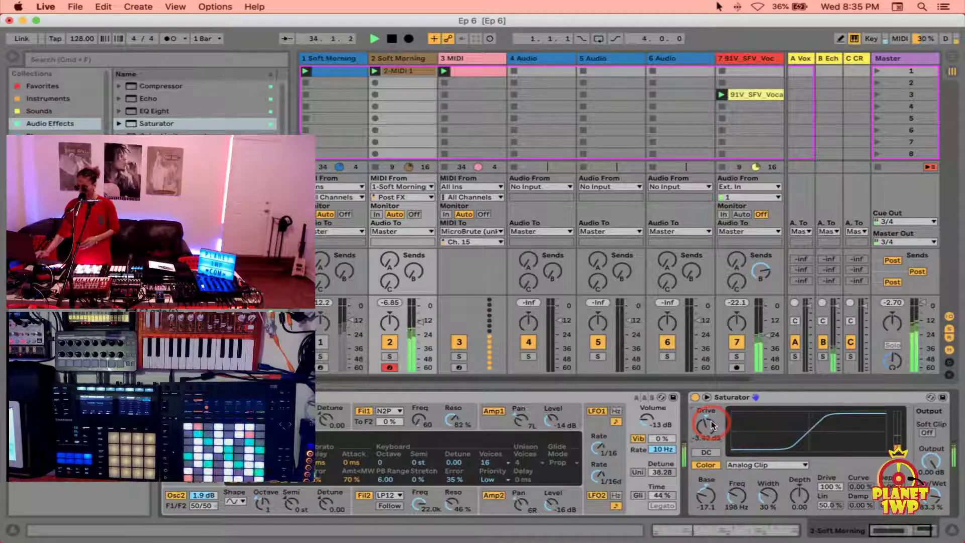
click(409, 280)
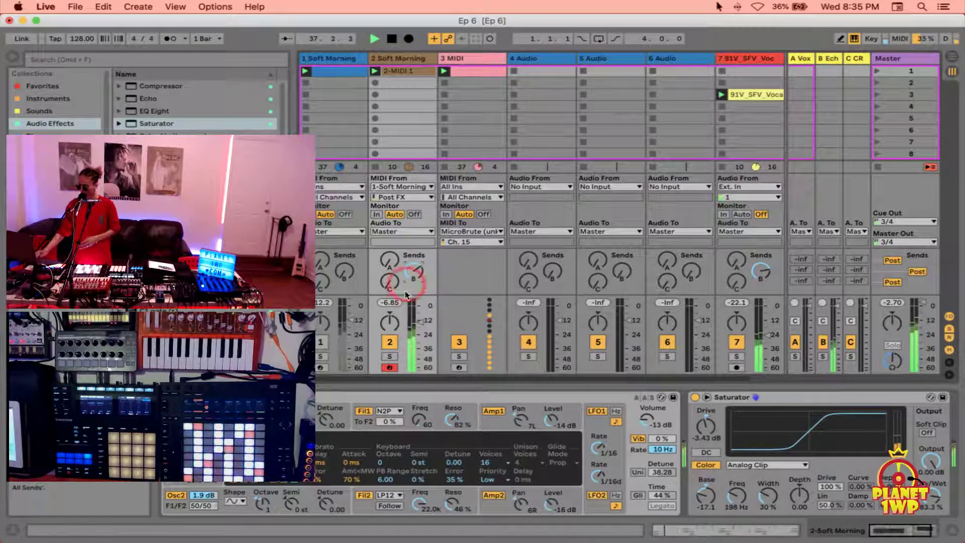
Reactivate the 1 Soft Morning track, set its volume to about -14.5 dB and stop playback
click(319, 346)
click(468, 268)
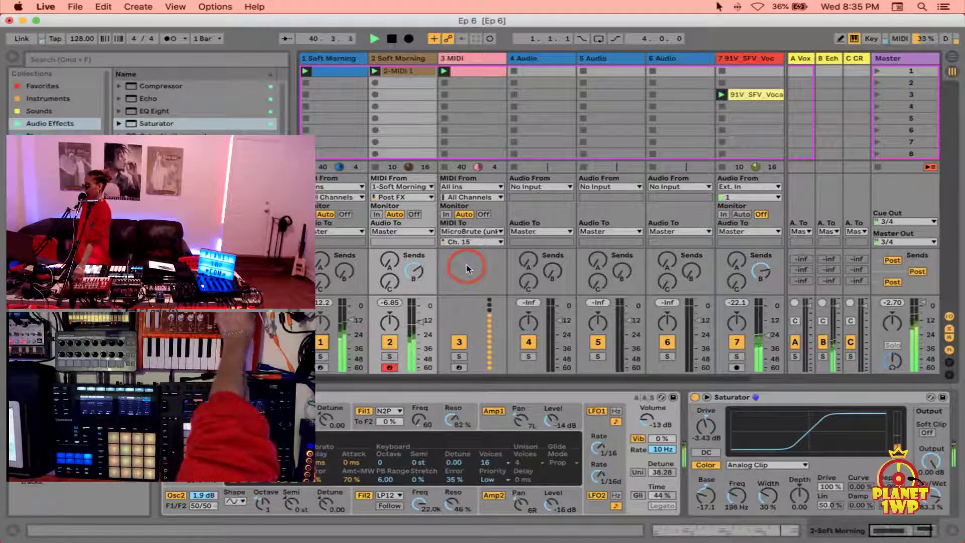
click(366, 322)
click(350, 322)
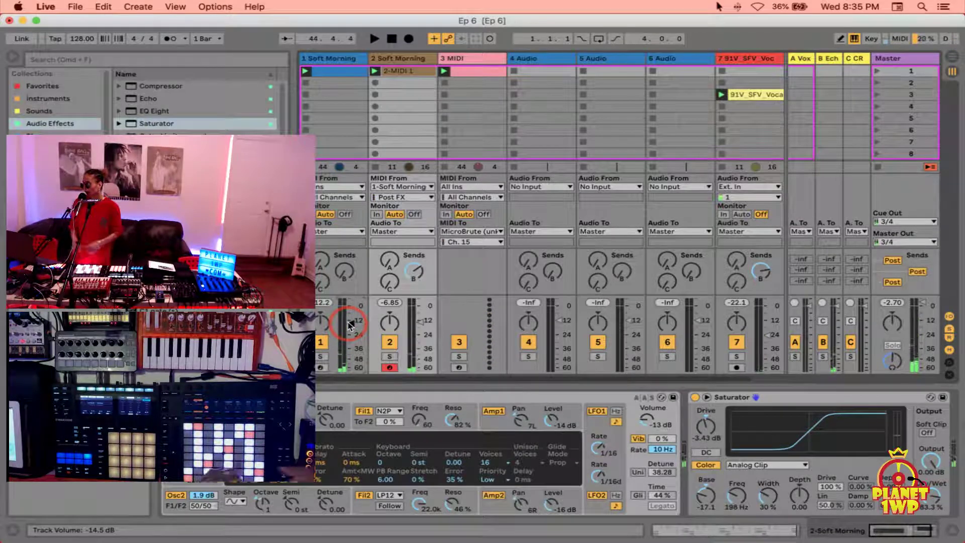
Show the 1 Soft Morning track's devices, collapse and expand the Chord preset list, and arm the track
click(325, 60)
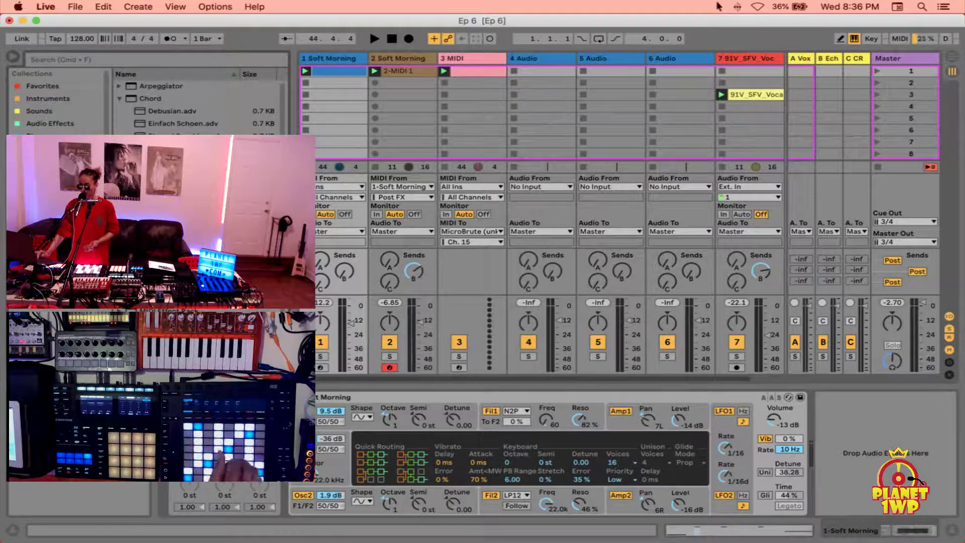
click(120, 99)
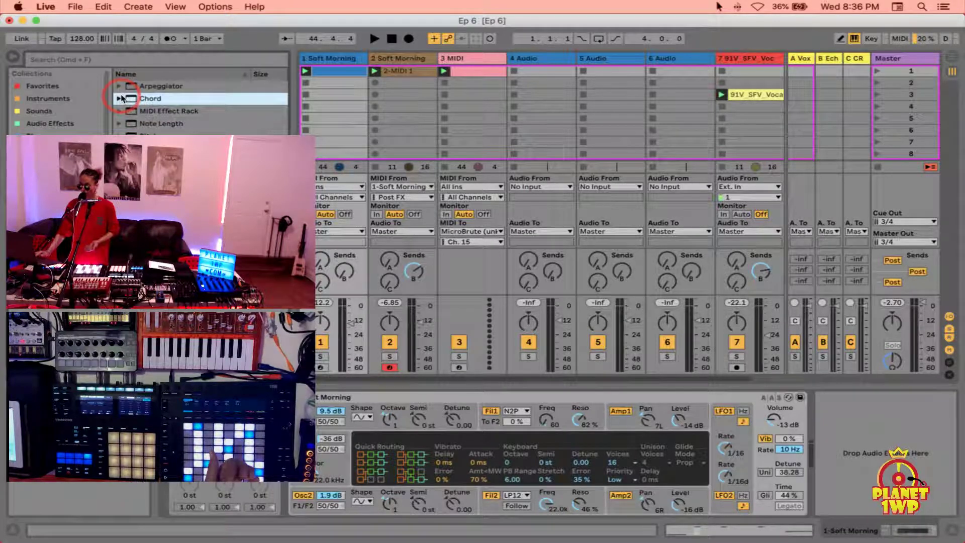
click(121, 99)
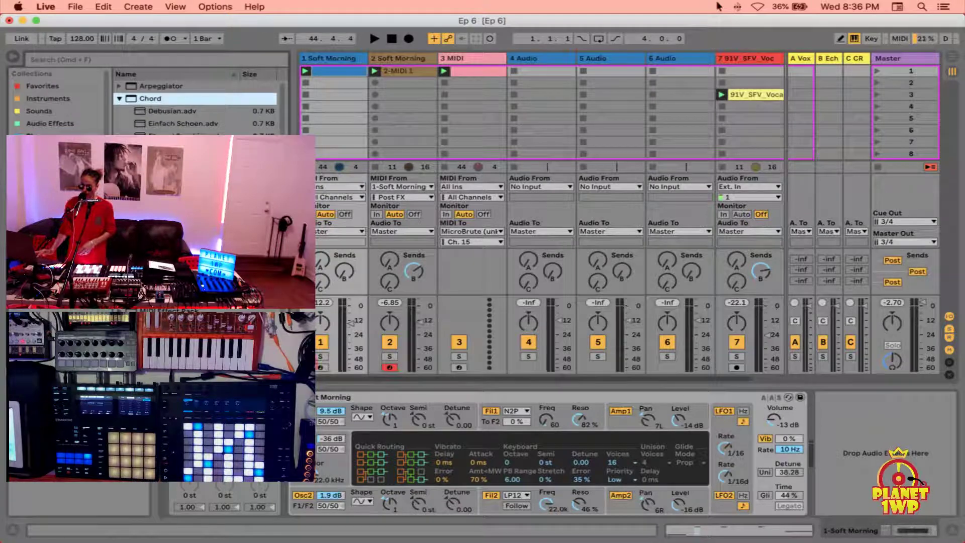
click(320, 367)
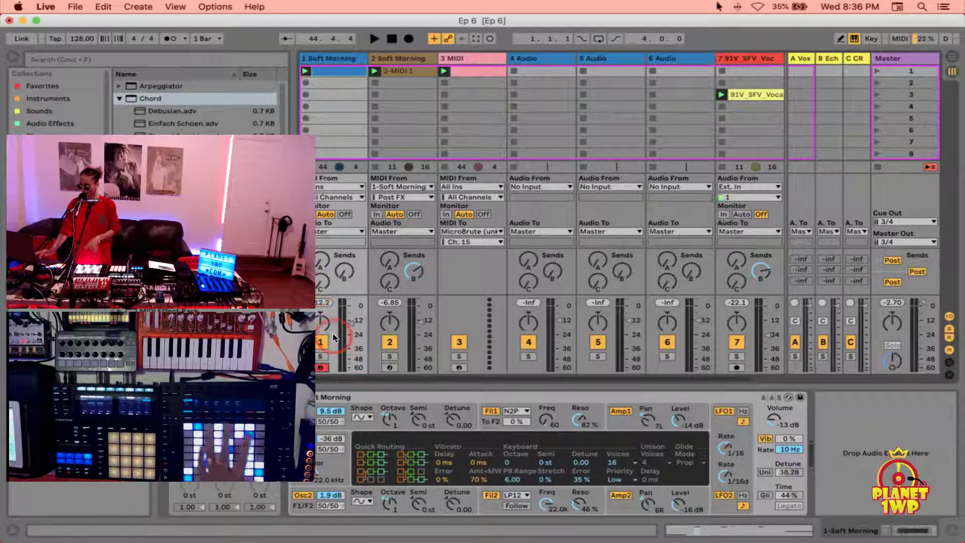
View the 1 Soft Morning clip's notes and the track's devices, then hide the detail view
double_click(337, 69)
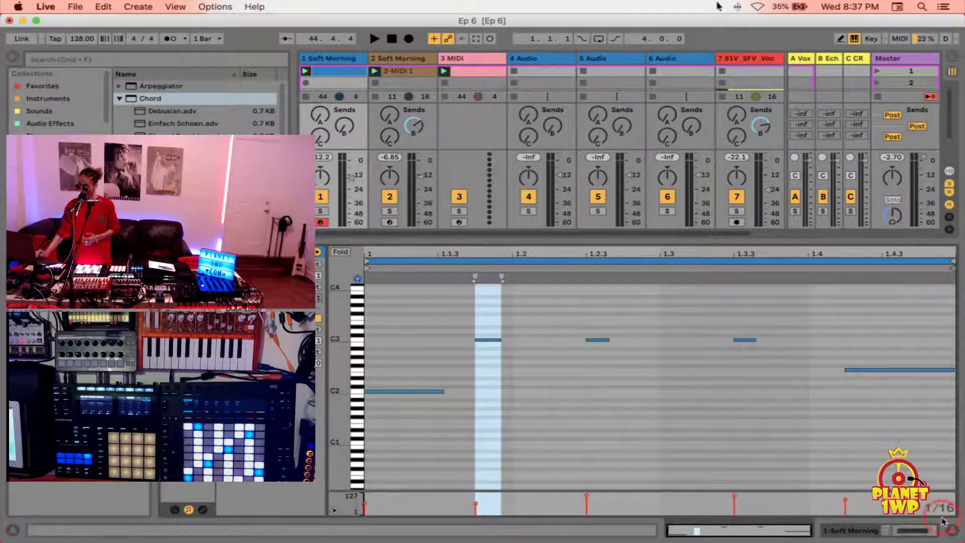
click(952, 531)
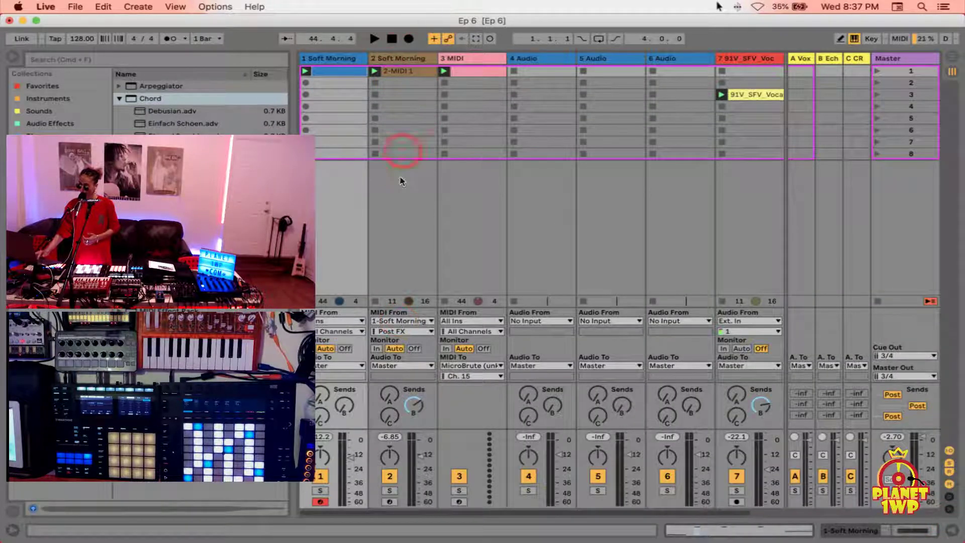
click(870, 530)
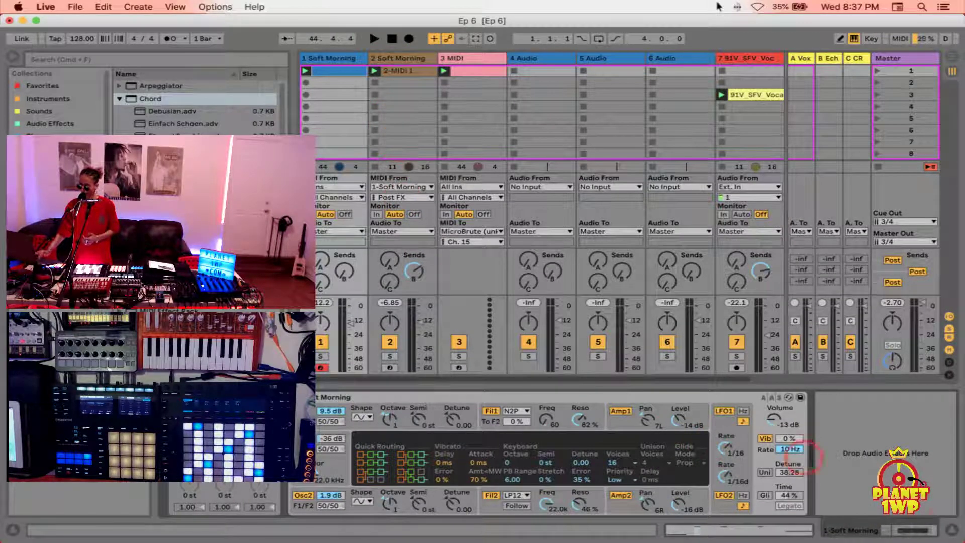
click(954, 528)
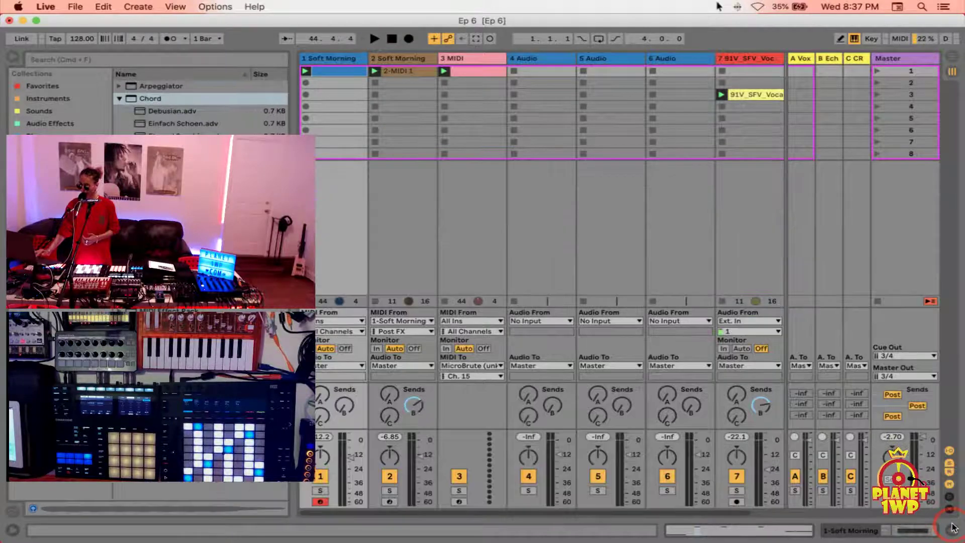
Select the 2 Soft Morning track and open its 2-MIDI 1 clip's notes for editing
click(401, 56)
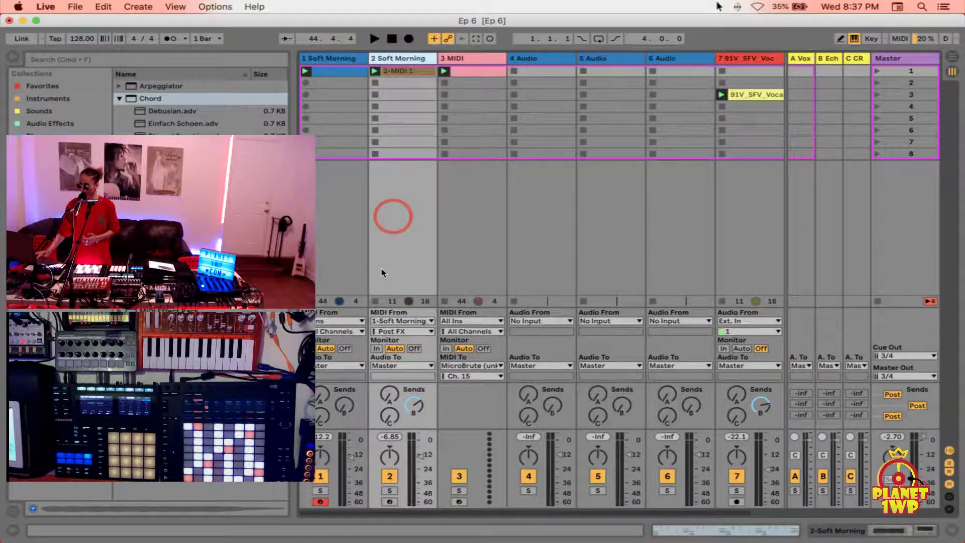
click(416, 321)
click(410, 272)
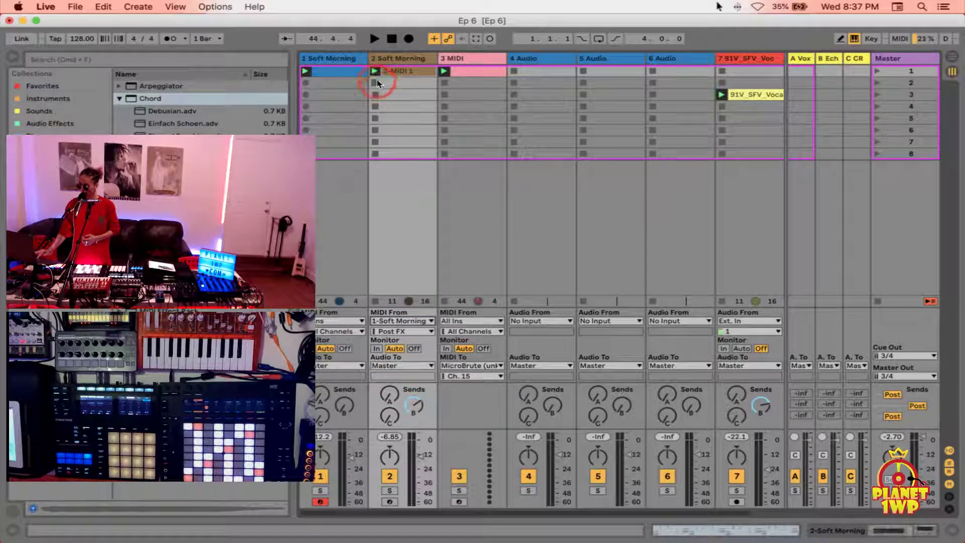
double_click(413, 70)
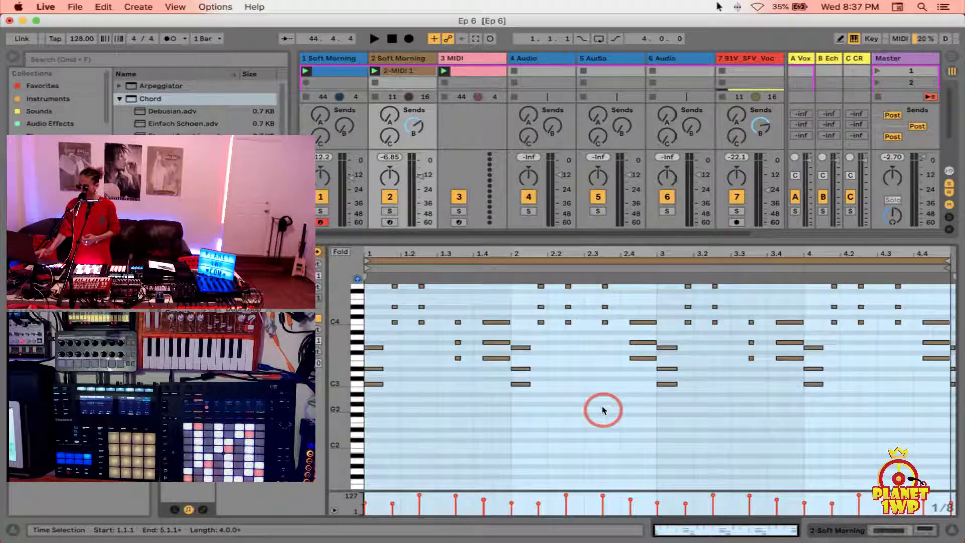
Transpose the chord at 1.3.3 up six semitones to B3–F#4 and move it back down to F3–C4
drag(450, 315, 459, 366)
key(Up)
key(Up)
key(Up)
key(Up)
key(Up)
key(Up)
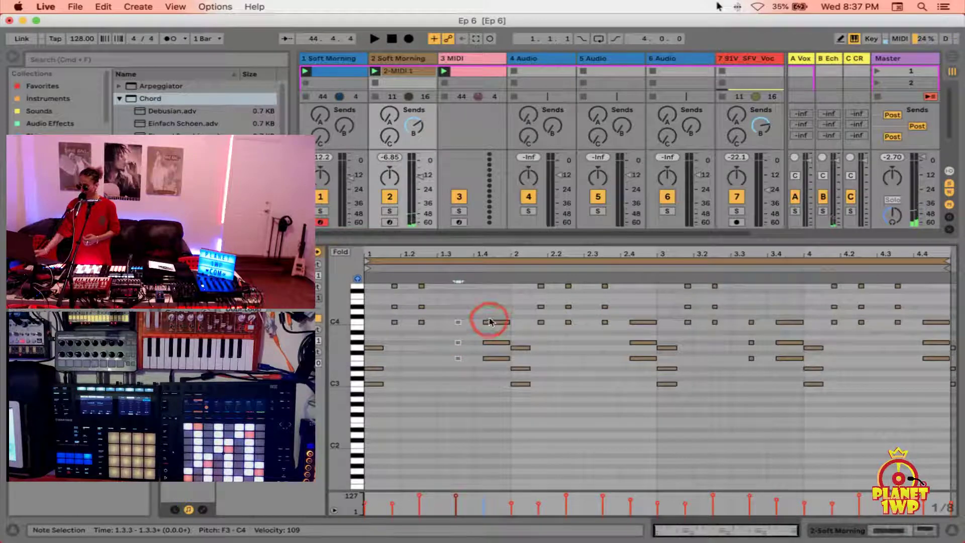
key(Down)
key(Down)
key(Down)
key(Down)
key(Down)
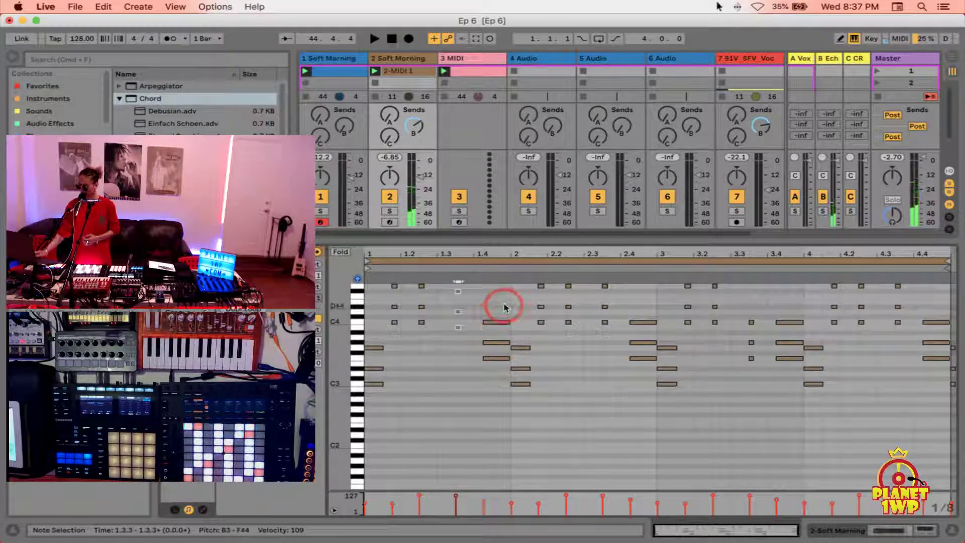
key(Down)
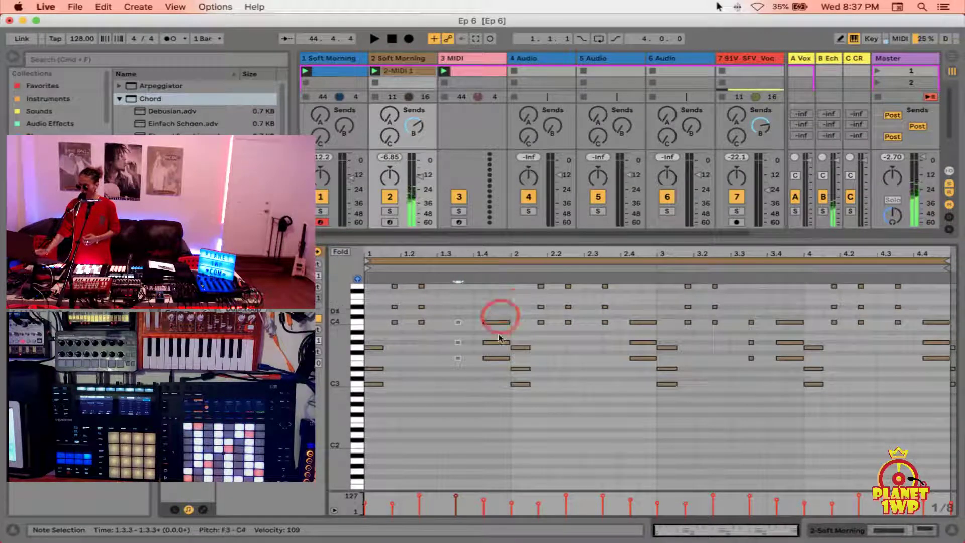
Add a D3 note beneath the chord at 1.3.3 and shorten it to match the chord's notes
click(457, 372)
click(470, 373)
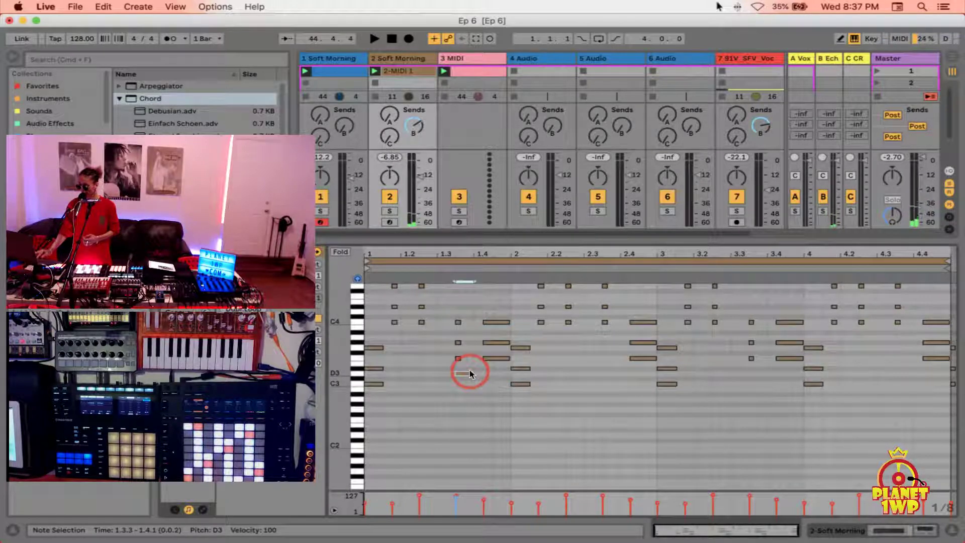
drag(473, 374, 461, 374)
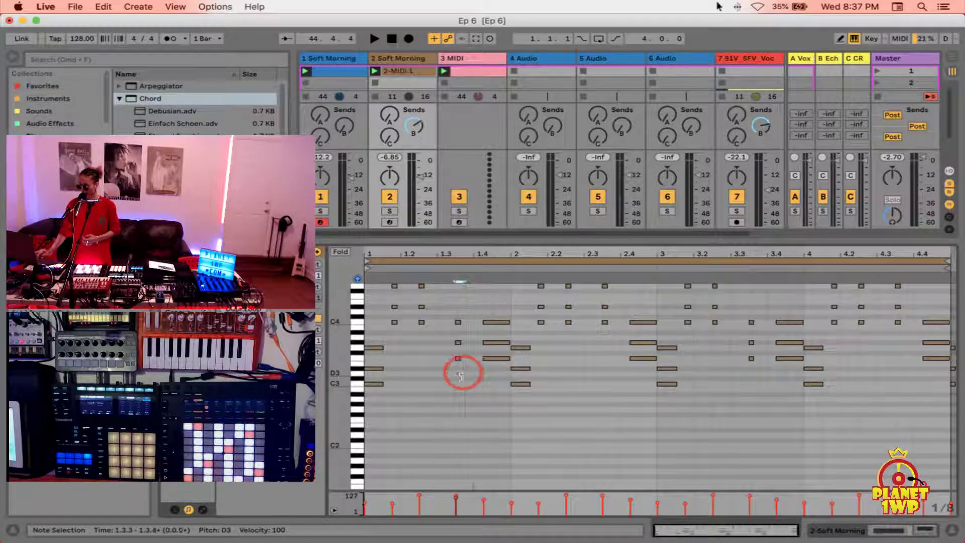
Add an Arpeggiator before the instrument on the 2 Soft Morning track and launch its 2-MIDI 1 clip
click(425, 145)
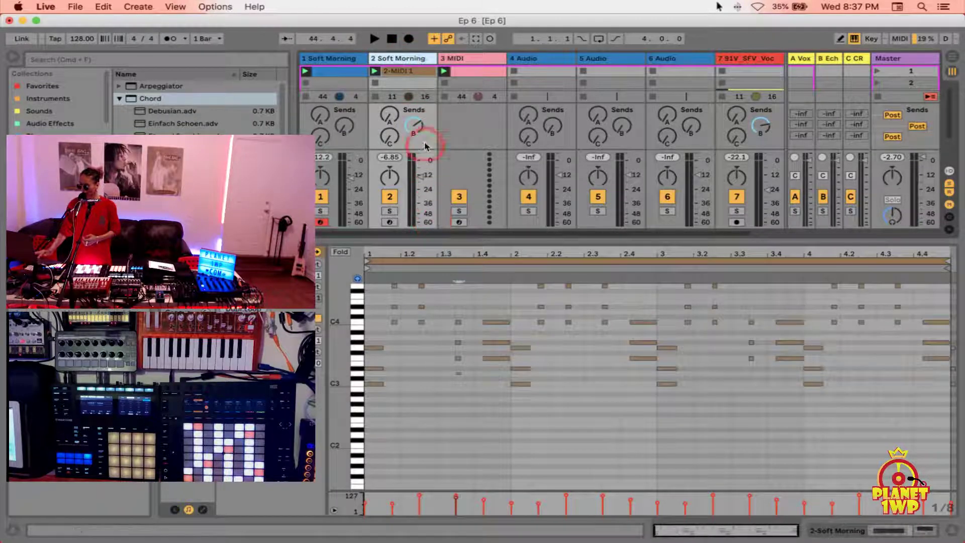
click(890, 529)
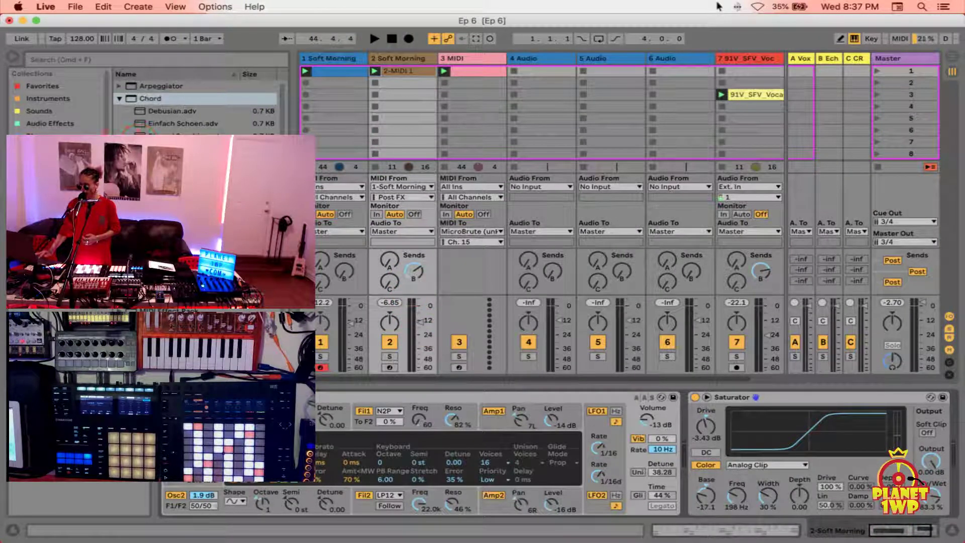
click(120, 99)
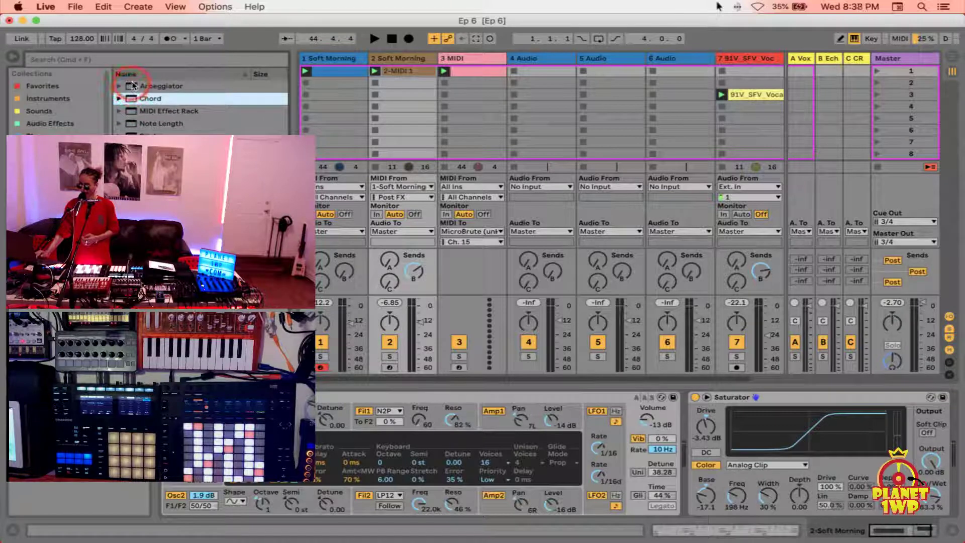
drag(133, 85, 387, 60)
click(374, 70)
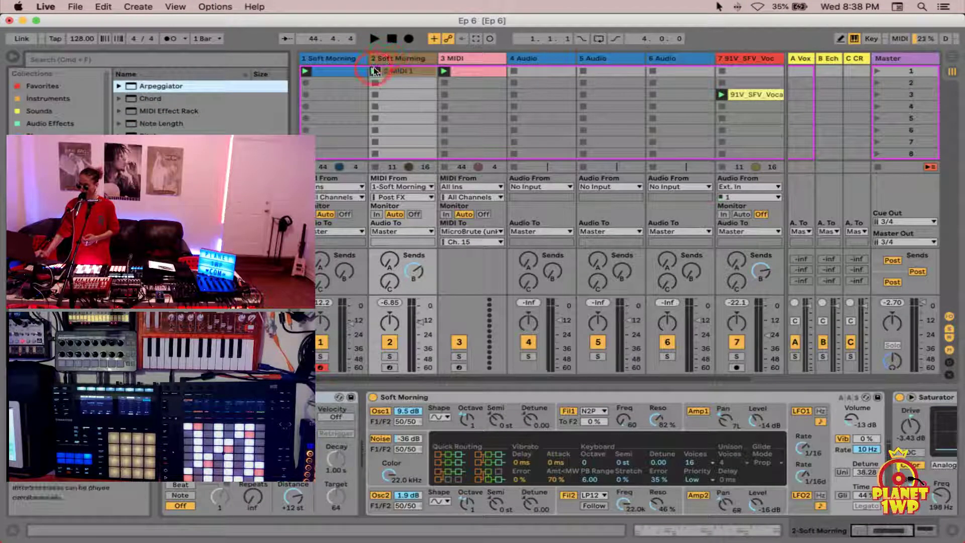
Deactivate the 1 Soft Morning track and raise the 2 Soft Morning track's volume
click(322, 342)
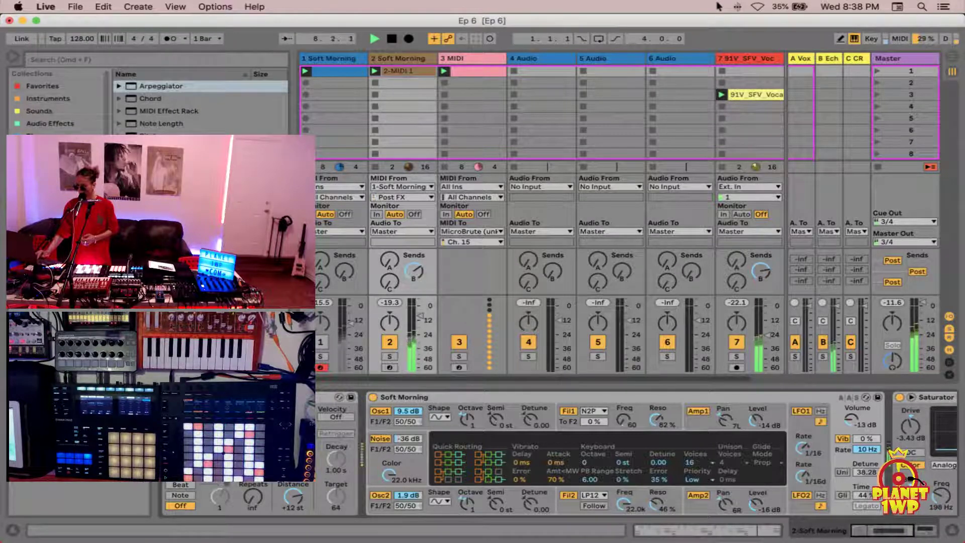
click(419, 313)
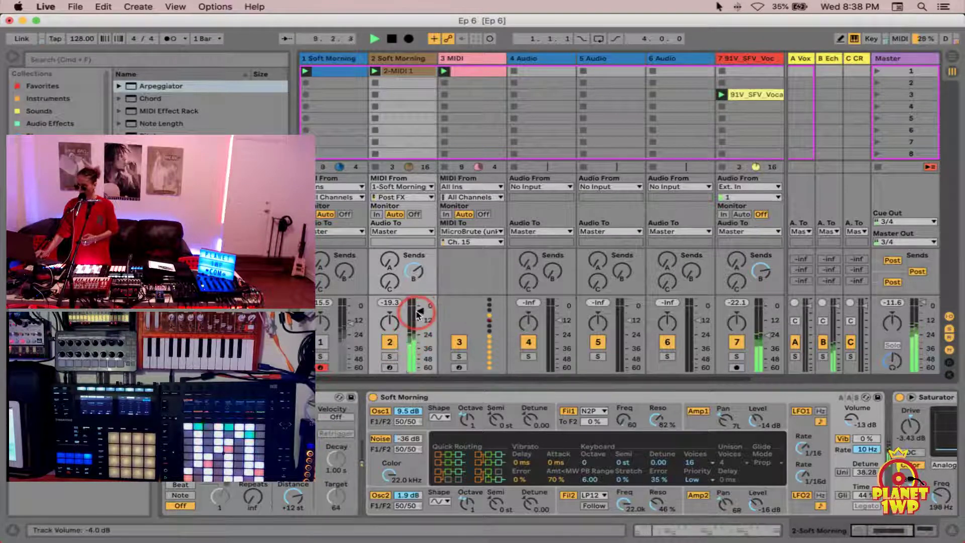
drag(418, 310, 419, 308)
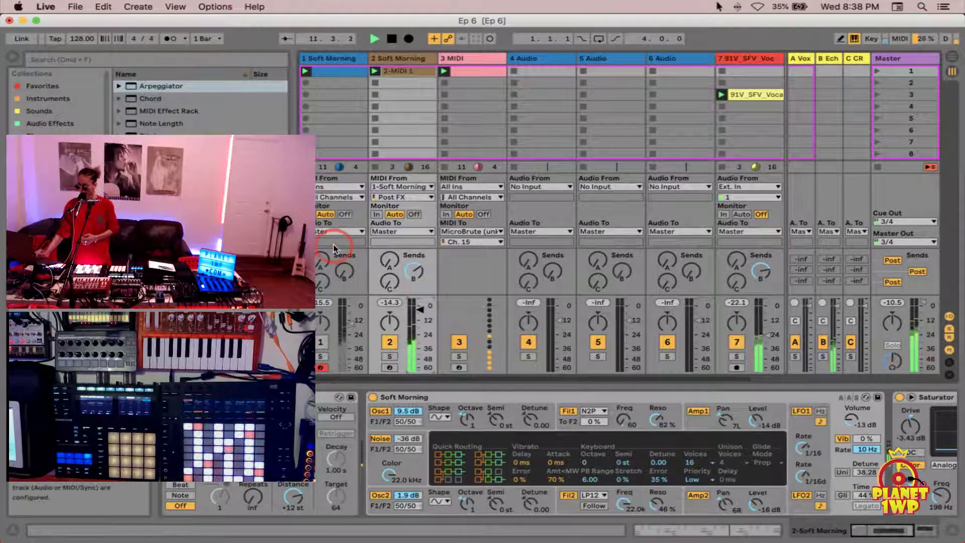
Swap track 2's instrument for the Clubber Lead preset, and set the track's volume to about -20.9 dB and send A to about -19.7 dB
click(866, 398)
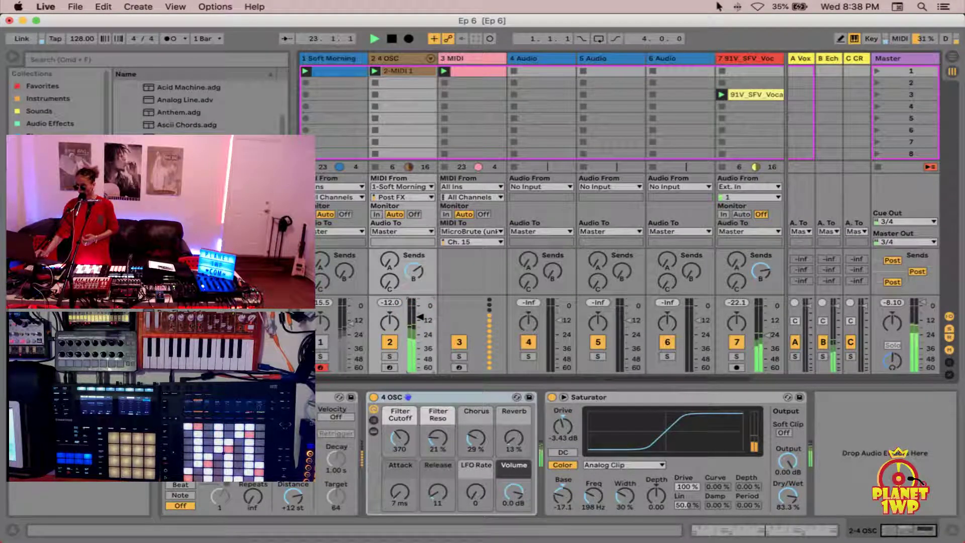
key(Return)
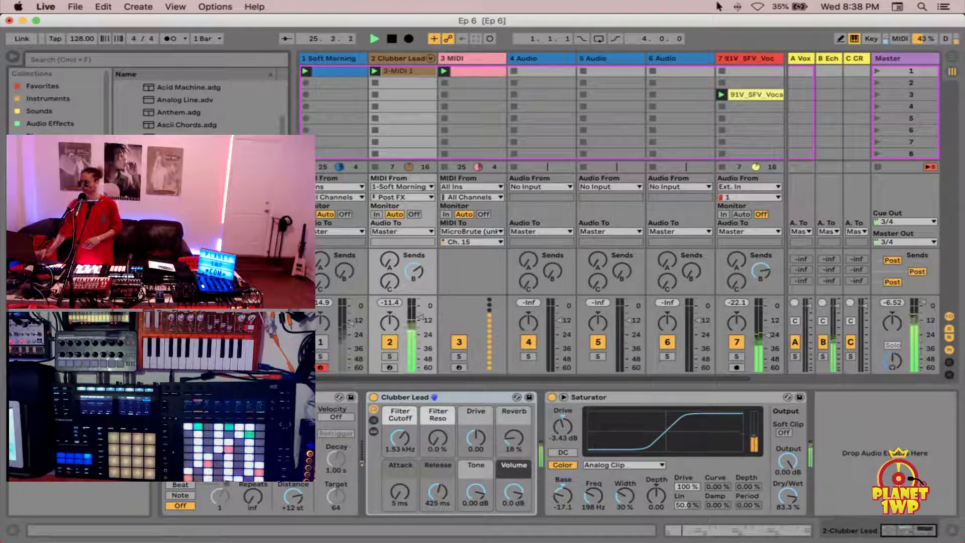
click(418, 320)
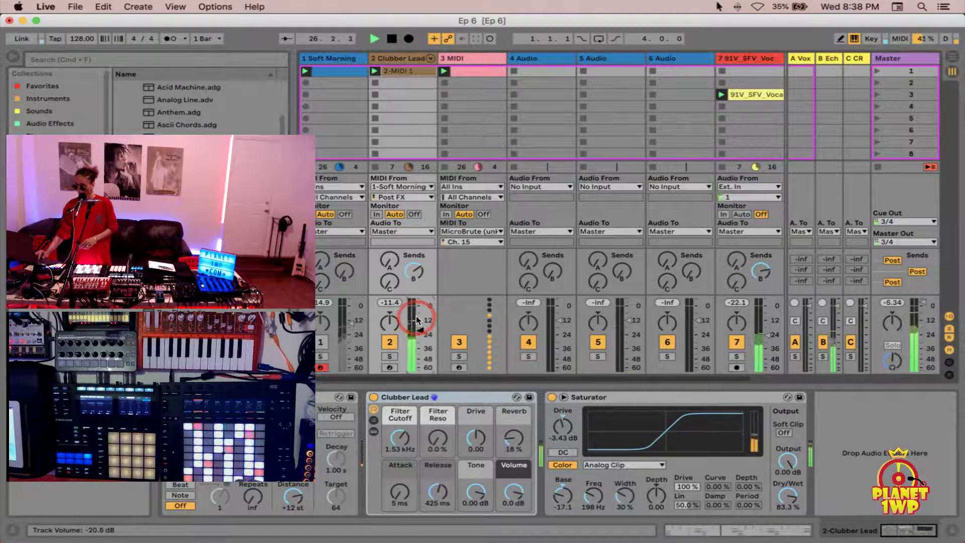
click(390, 264)
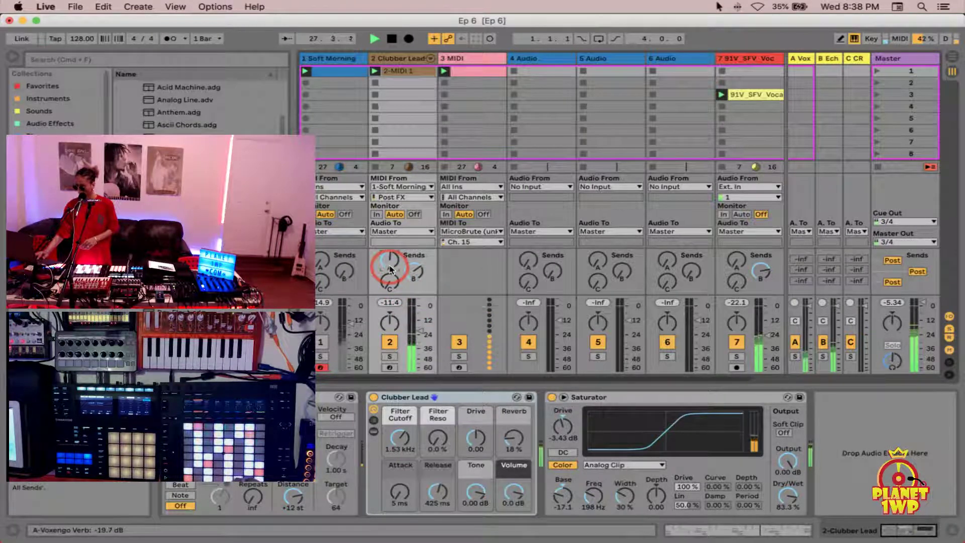
Show the 2-MIDI 1 clip's notes on the Clubber Lead track during playback
click(402, 62)
click(402, 70)
click(445, 295)
click(463, 257)
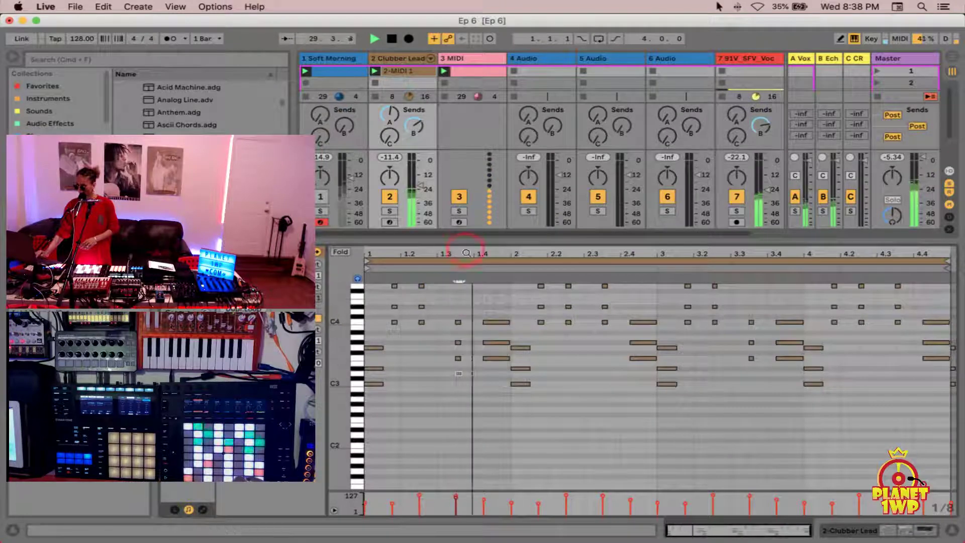
Reactivate the 1 Soft Morning track and slightly lower the Clubber Lead track's volume
click(321, 199)
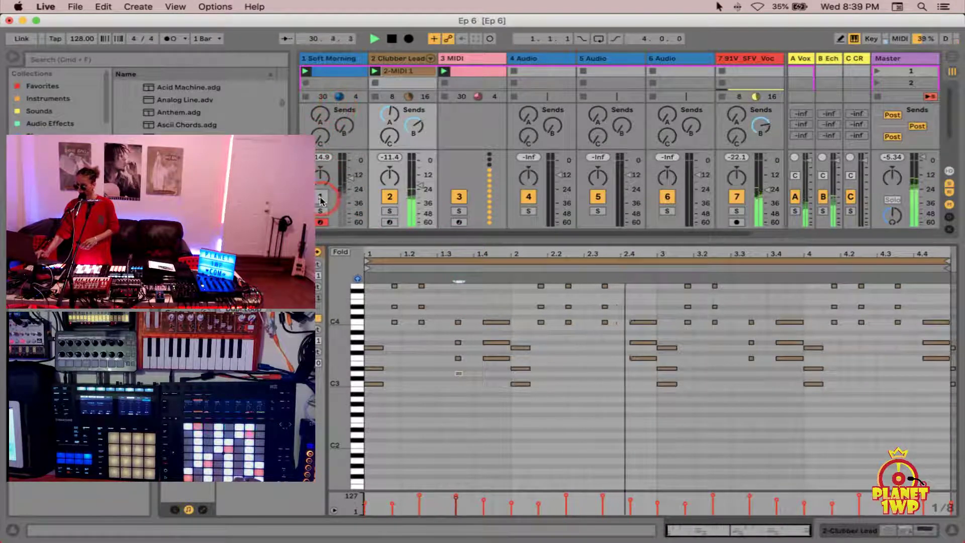
click(320, 198)
click(417, 190)
drag(417, 190, 421, 193)
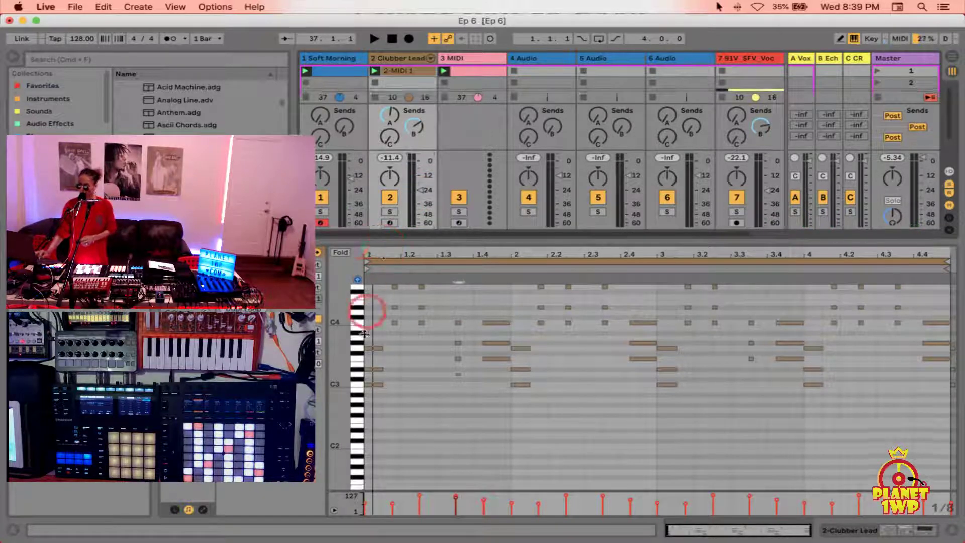
Reduce the height of the clip's note editor and hide the browser
drag(367, 250, 364, 368)
click(15, 56)
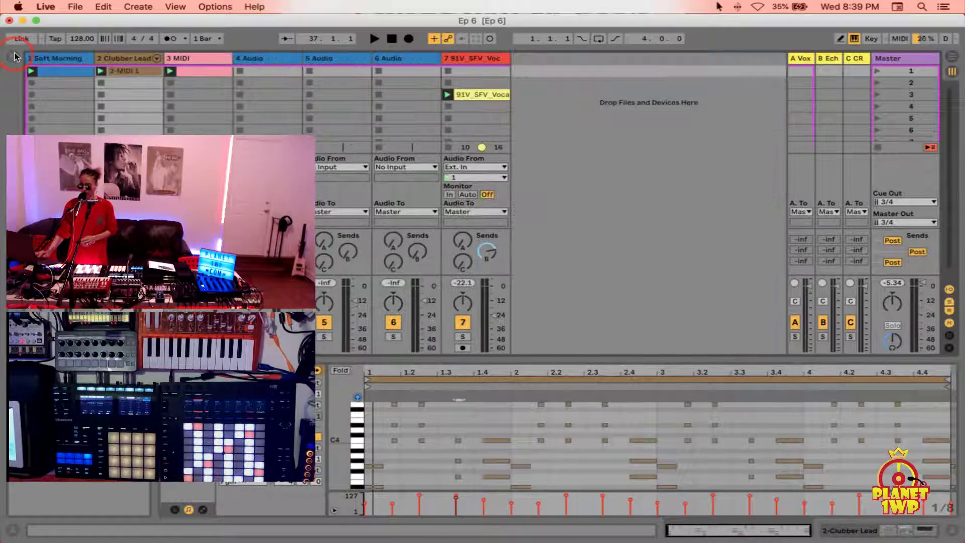
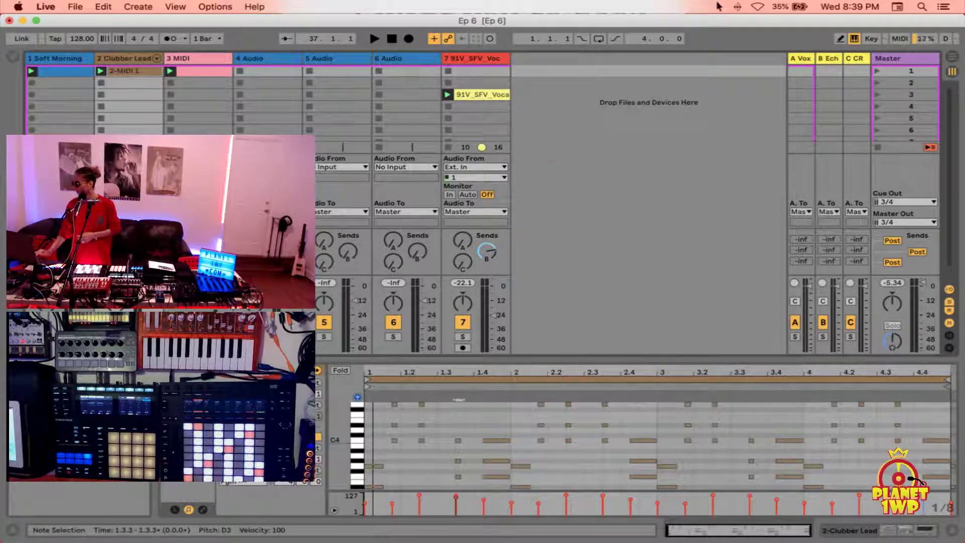
click(719, 6)
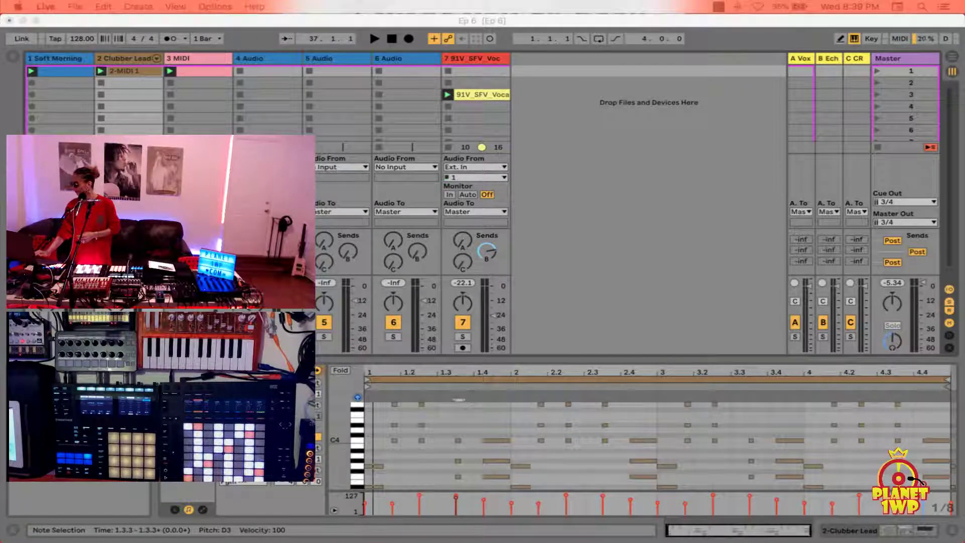